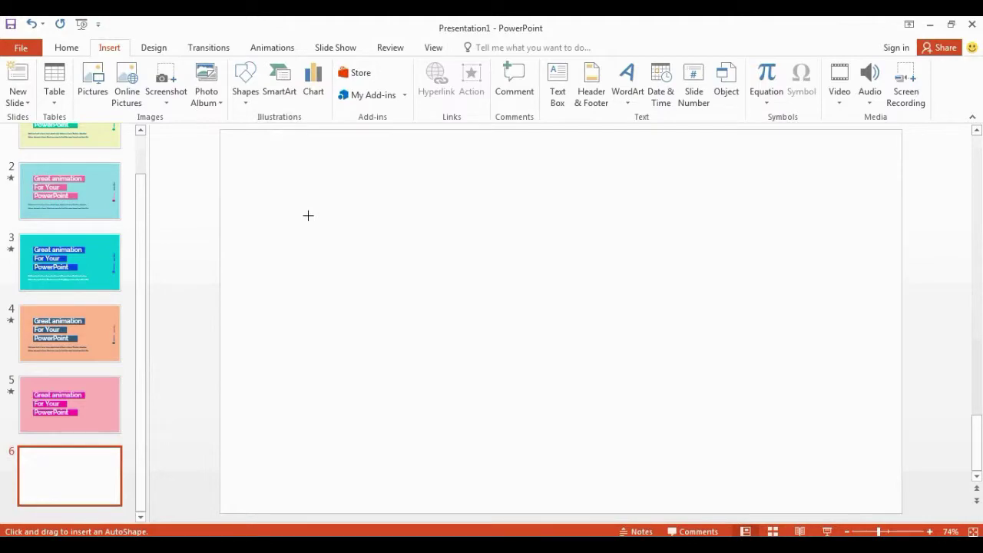
# - Draw a wide rectangle on slide 6 with no outline and White, Background 1, Darker 15% fill
pyautogui.moveTo(308, 215)
pyautogui.mouseDown()
pyautogui.moveTo(487, 272)
pyautogui.moveTo(565, 260)
pyautogui.mouseUp()
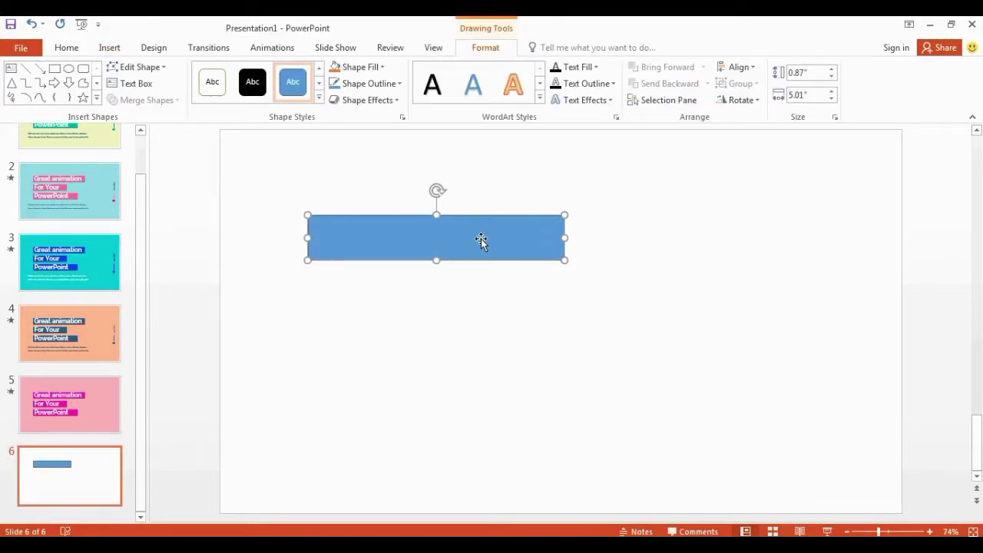
pyautogui.rightClick(480, 240)
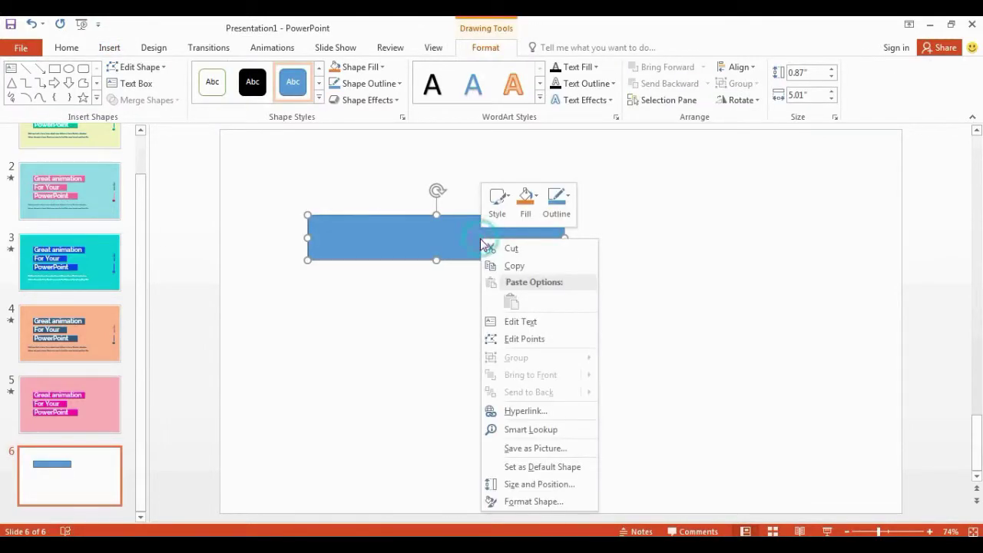
pyautogui.click(556, 211)
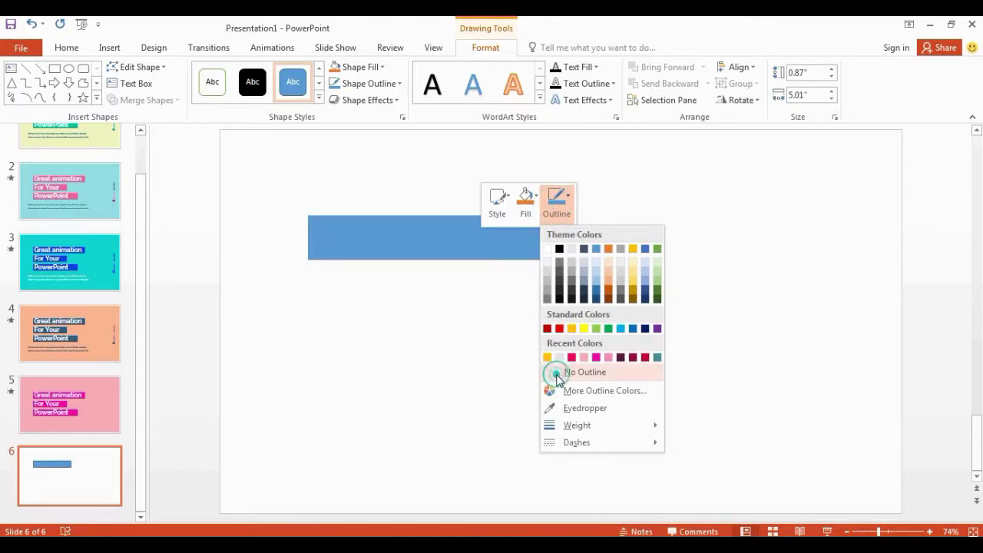
pyautogui.click(556, 372)
pyautogui.rightClick(408, 237)
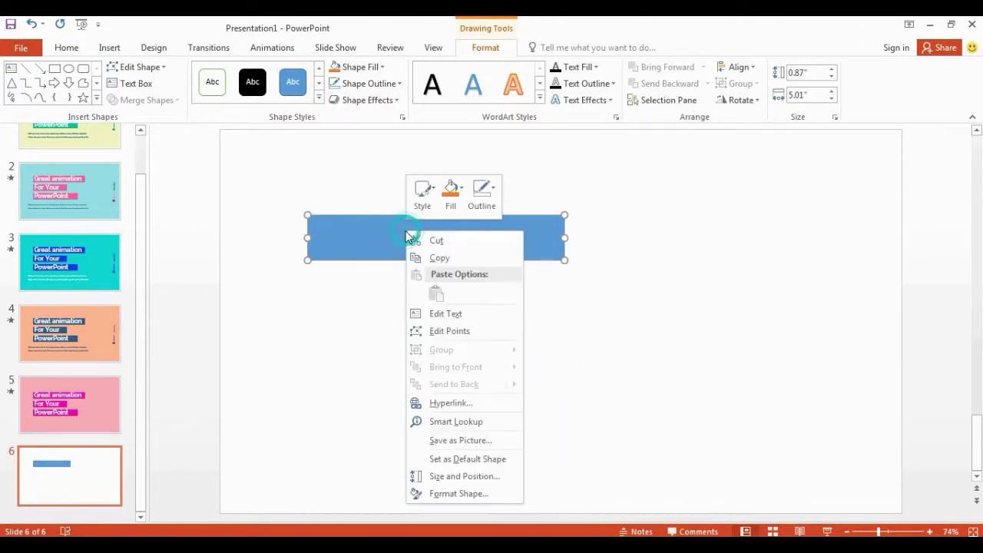
pyautogui.click(451, 193)
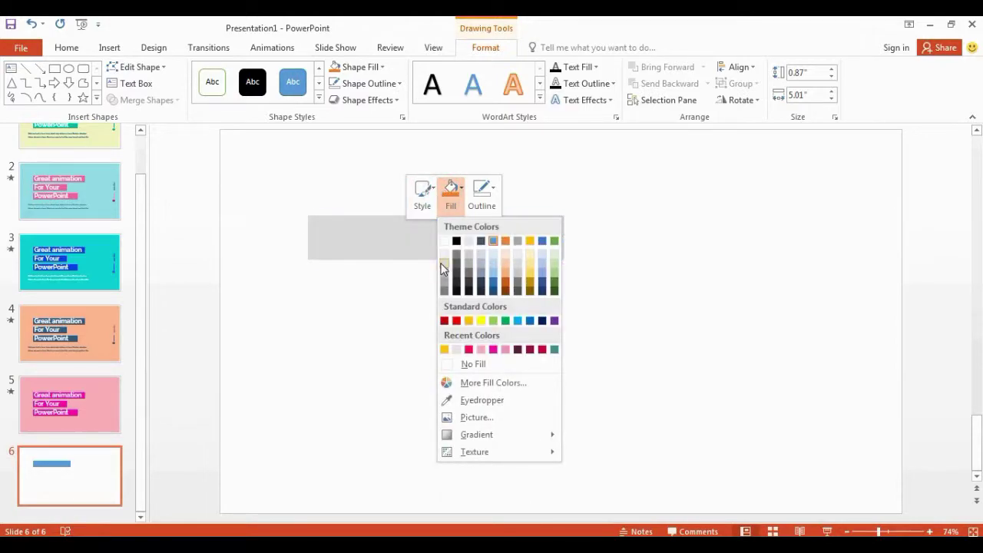
pyautogui.click(442, 266)
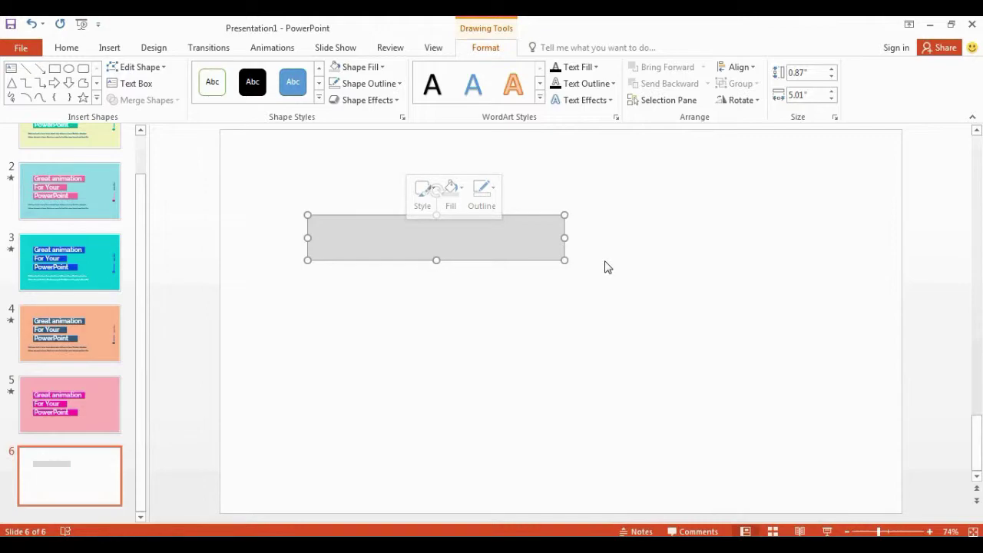
# - Duplicate the grey rectangle with Ctrl+D and fill the copy black
pyautogui.hotkey('ctrl', 'd')
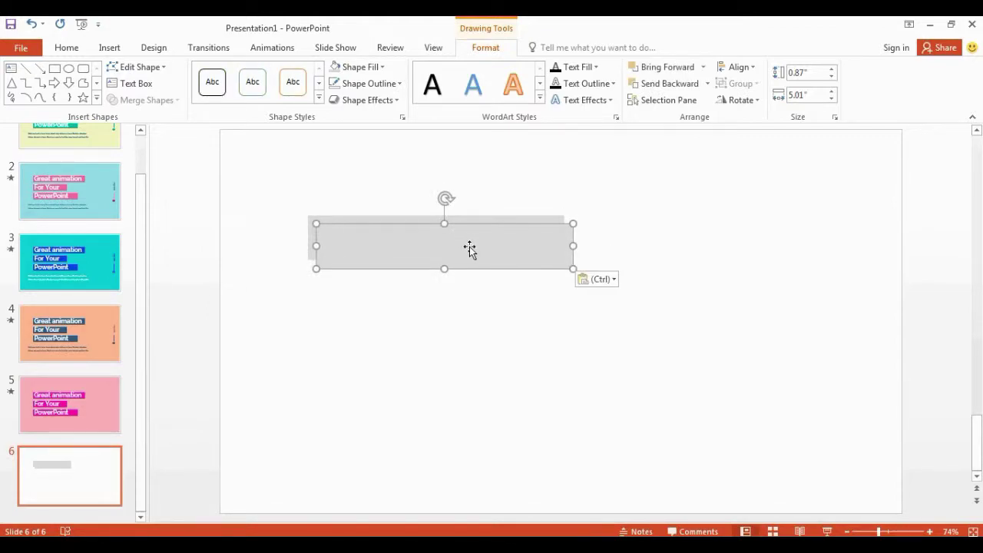
pyautogui.rightClick(470, 248)
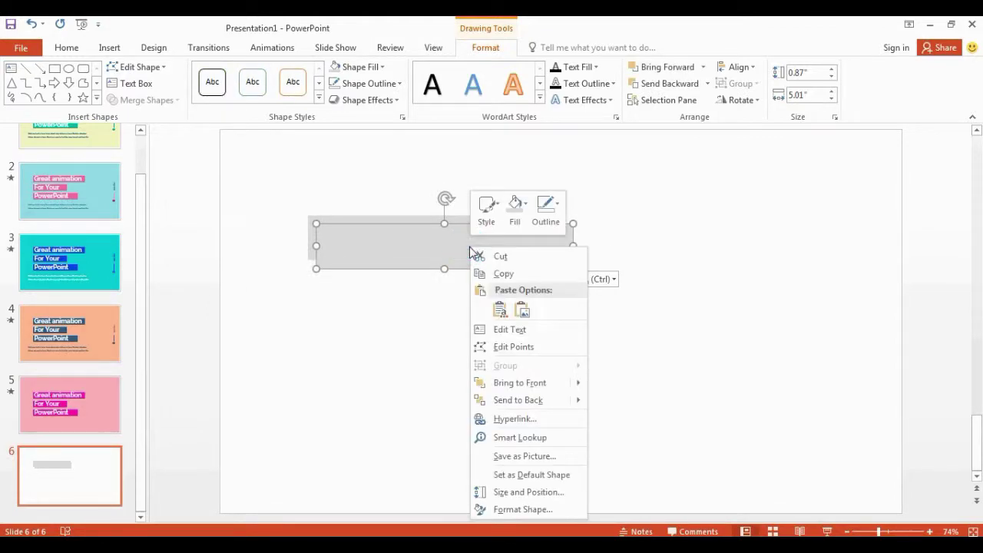
pyautogui.click(515, 214)
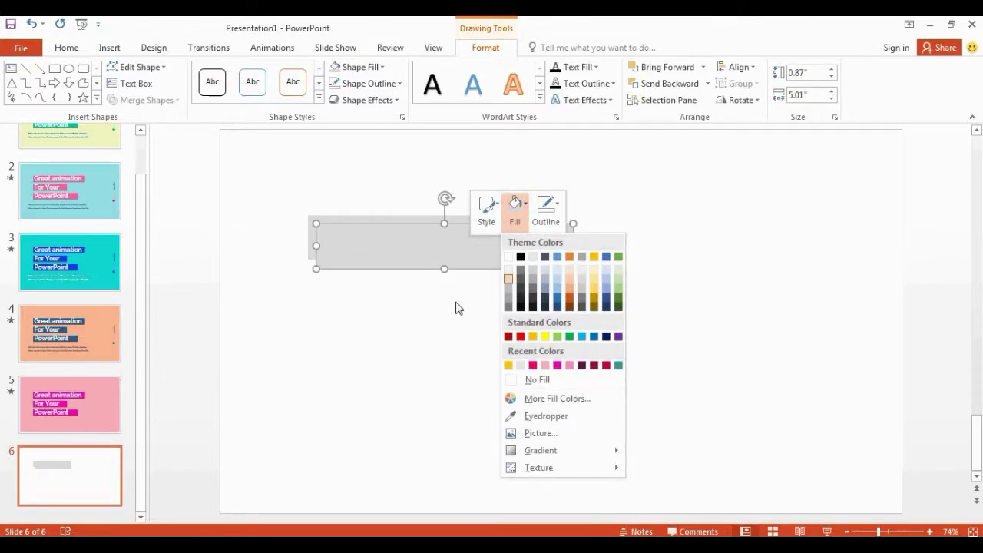
pyautogui.click(516, 306)
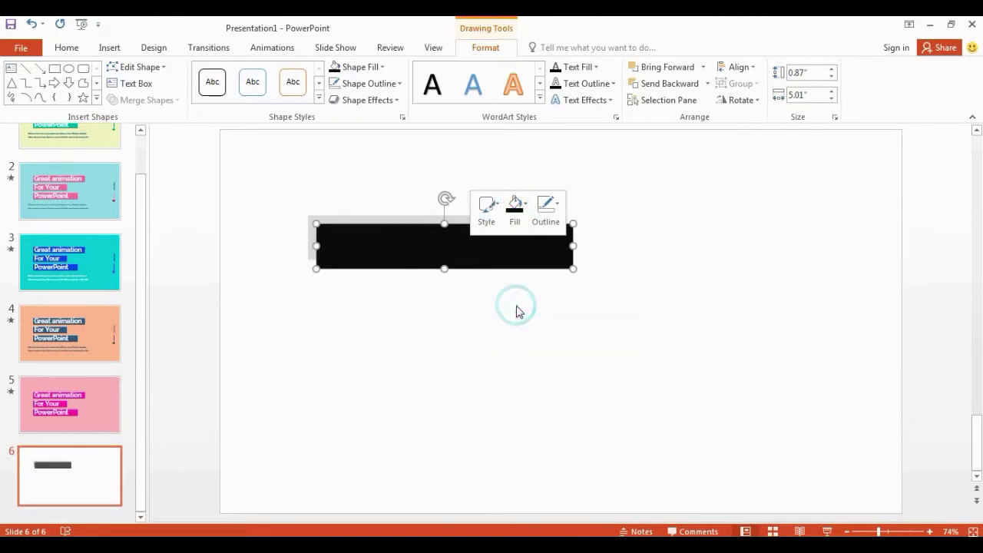
# - Bring the black copy to the front and align it exactly over the grey rectangle
pyautogui.moveTo(459, 259); pyautogui.dragTo(450, 250)
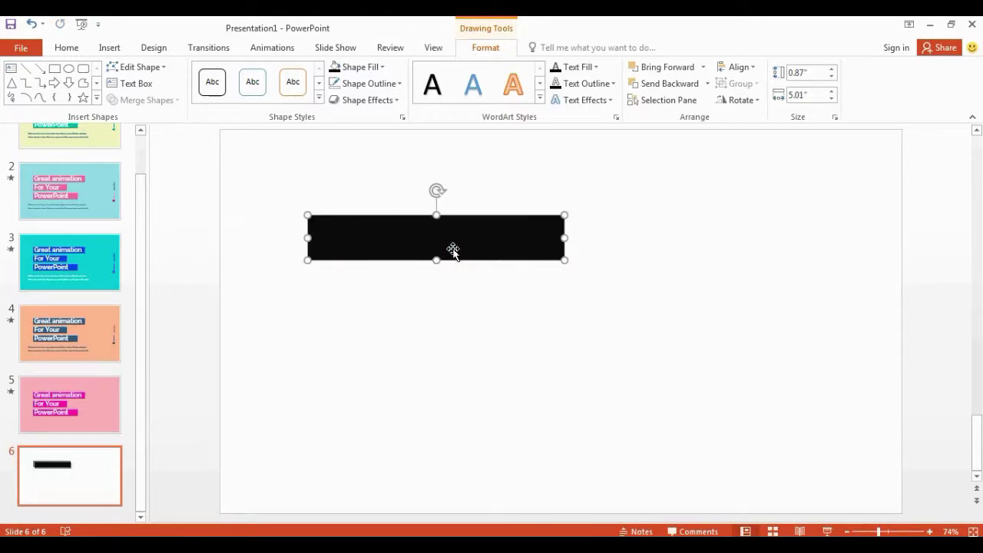
pyautogui.moveTo(390, 218); pyautogui.dragTo(390, 275)
pyautogui.click(392, 230)
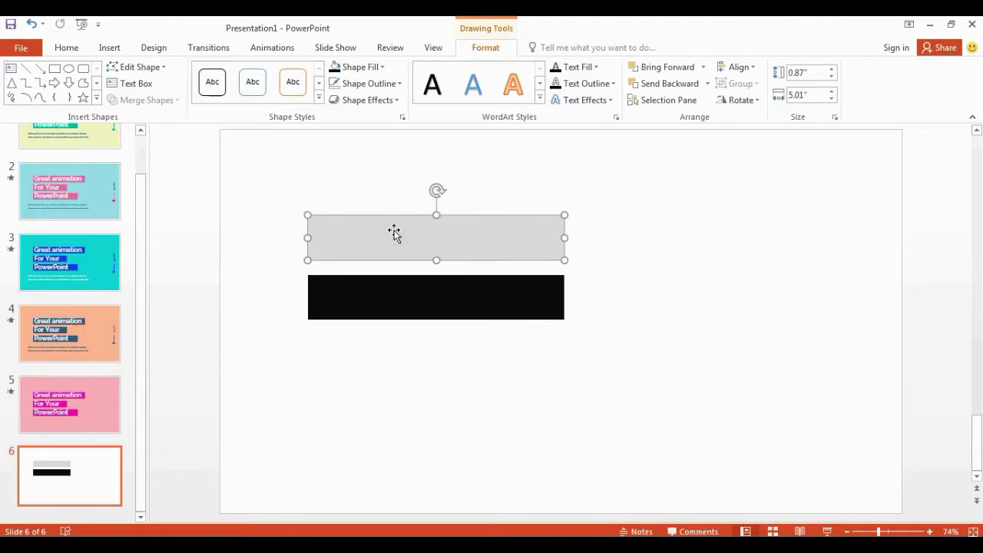
pyautogui.rightClick(384, 237)
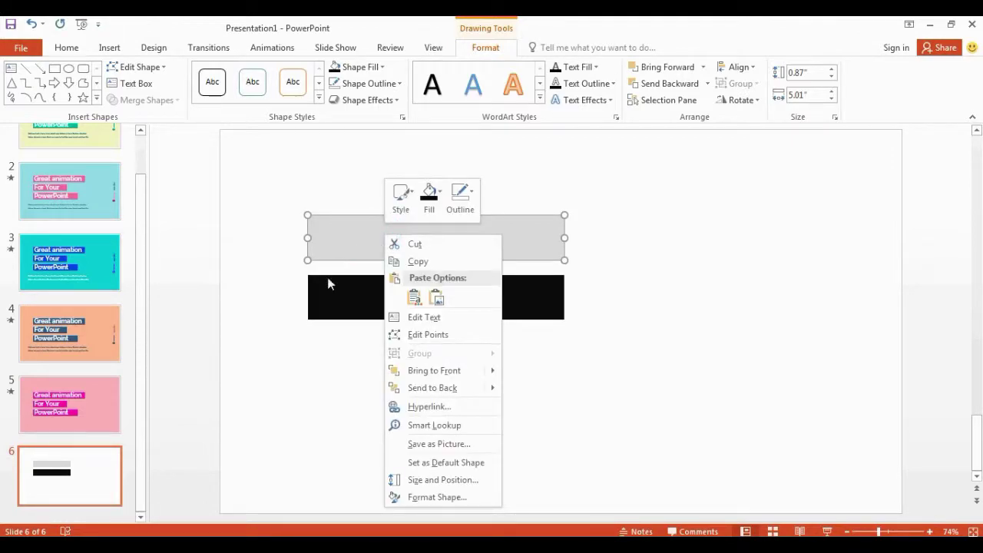
pyautogui.click(413, 371)
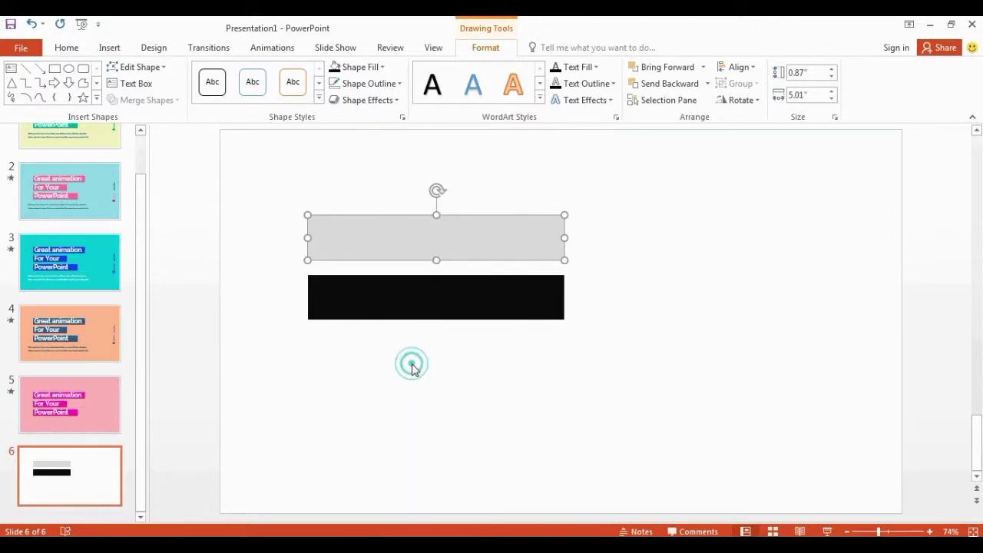
pyautogui.click(340, 286)
pyautogui.rightClick(340, 285)
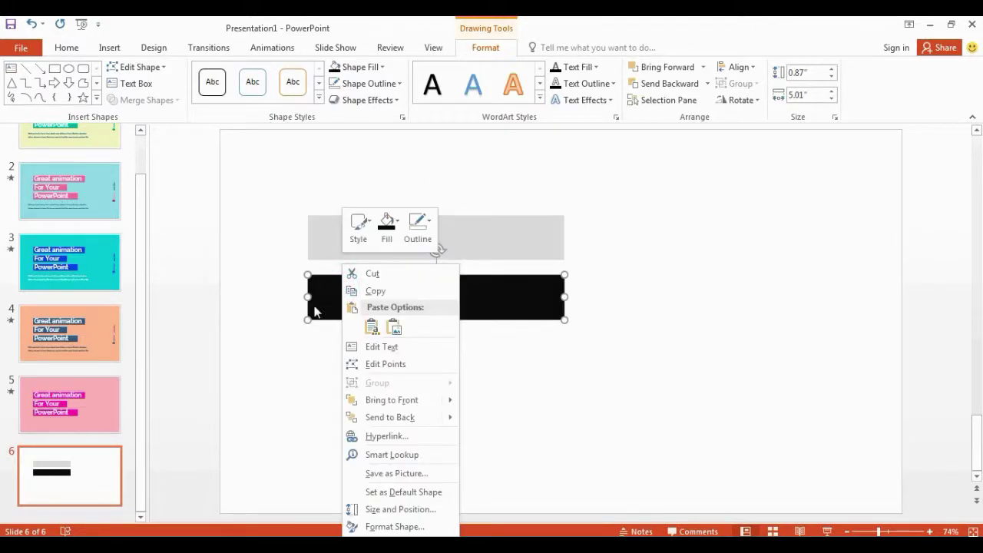
pyautogui.click(384, 400)
pyautogui.moveTo(456, 308); pyautogui.dragTo(456, 251)
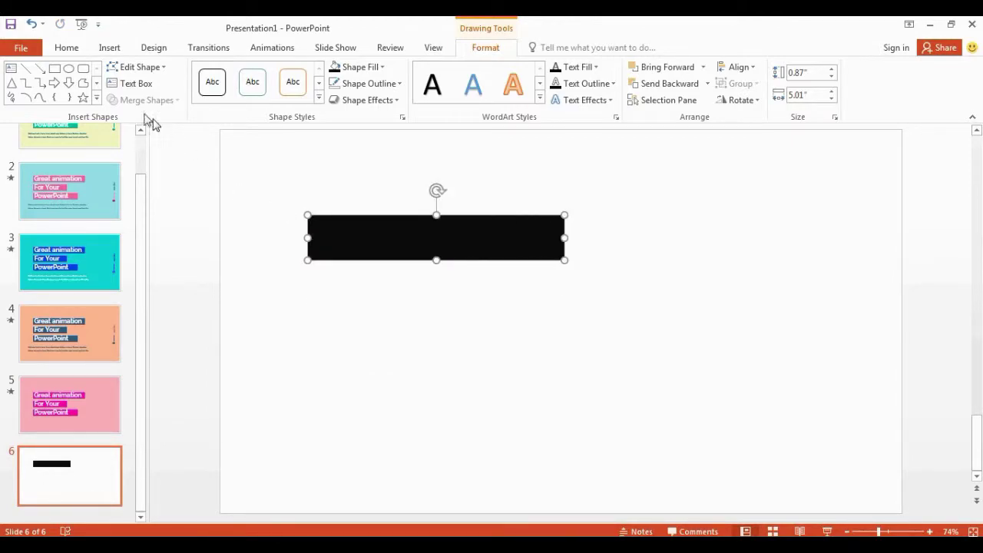
# - Draw a large rectangle below the black bar, trimmed to end with the bar
pyautogui.click(54, 68)
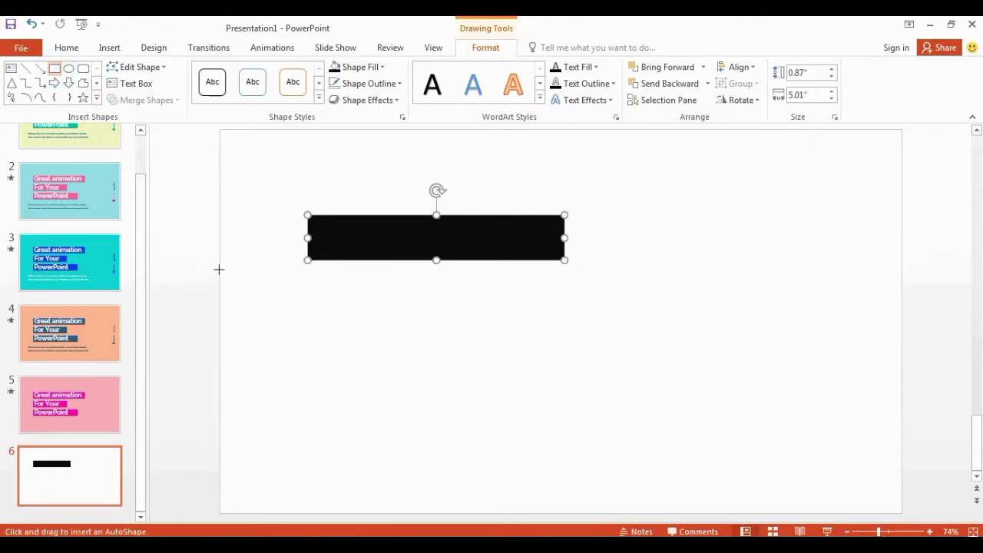
pyautogui.moveTo(219, 264); pyautogui.dragTo(580, 373)
pyautogui.moveTo(578, 317); pyautogui.dragTo(565, 316)
# - Make the new rectangle white with no outline, bring it to front, and shorten it to 1.28" tall
pyautogui.rightClick(378, 297)
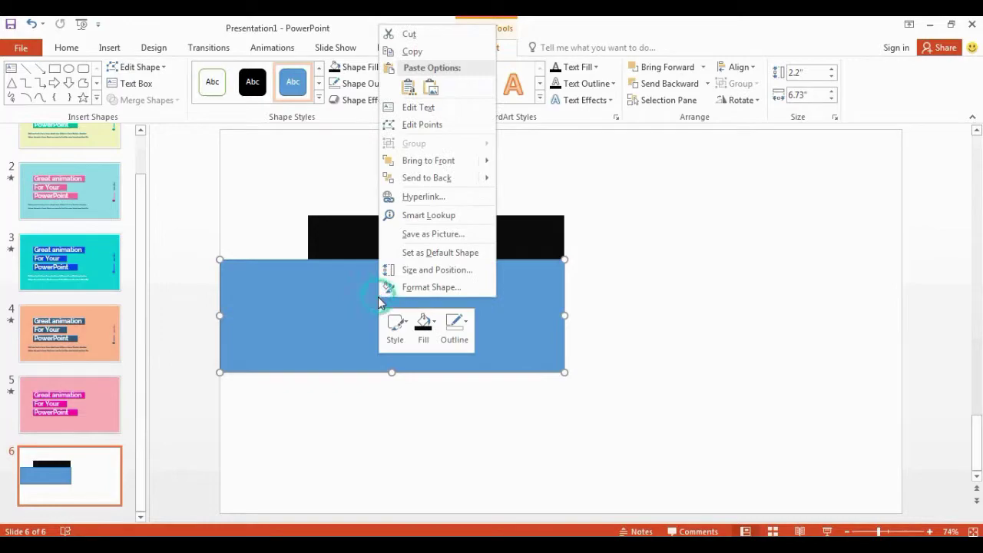
pyautogui.click(450, 332)
pyautogui.click(450, 229)
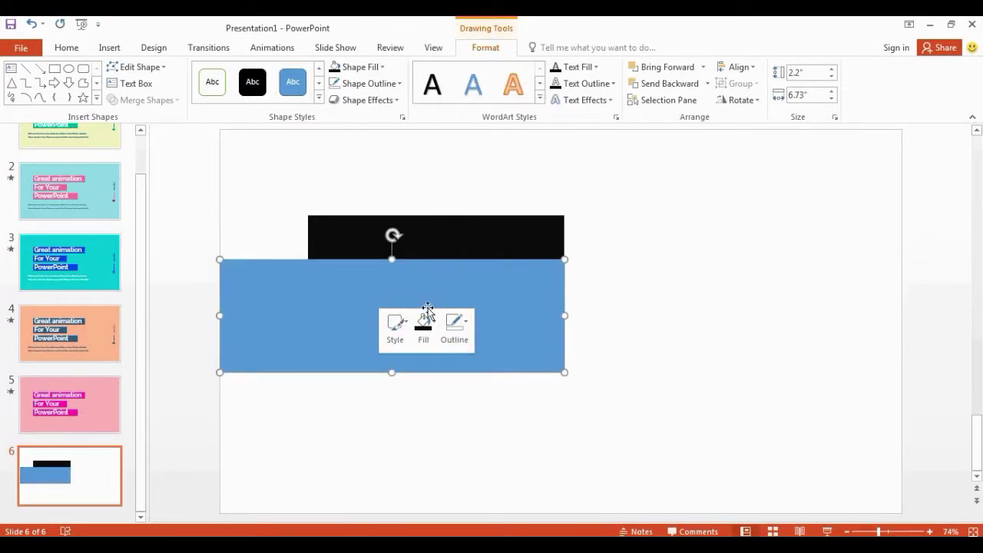
pyautogui.click(423, 322)
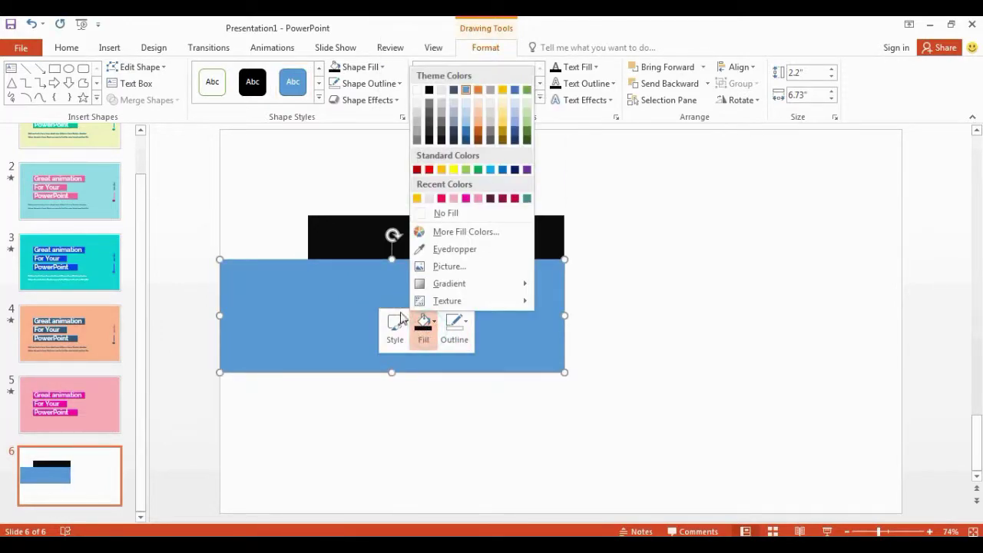
pyautogui.click(416, 91)
pyautogui.rightClick(370, 313)
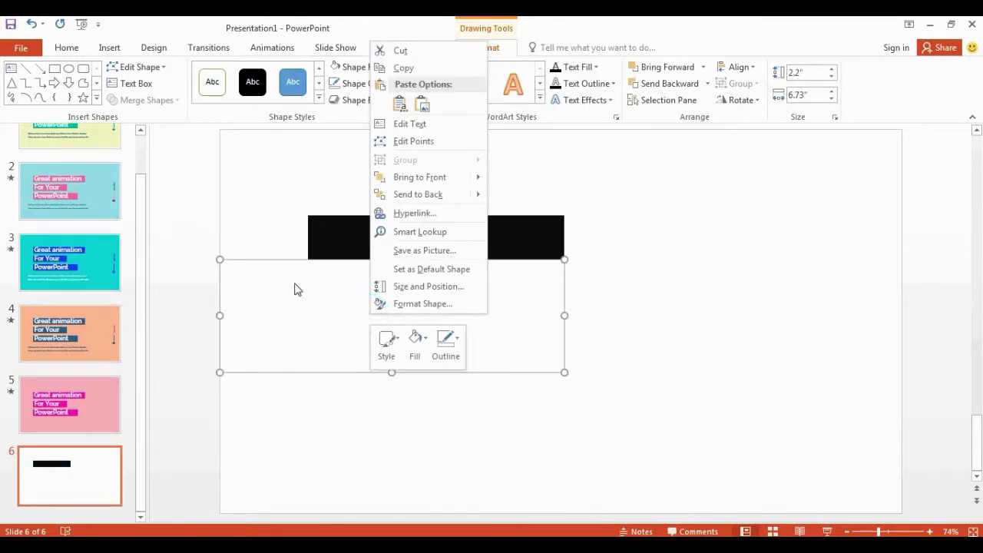
pyautogui.click(417, 183)
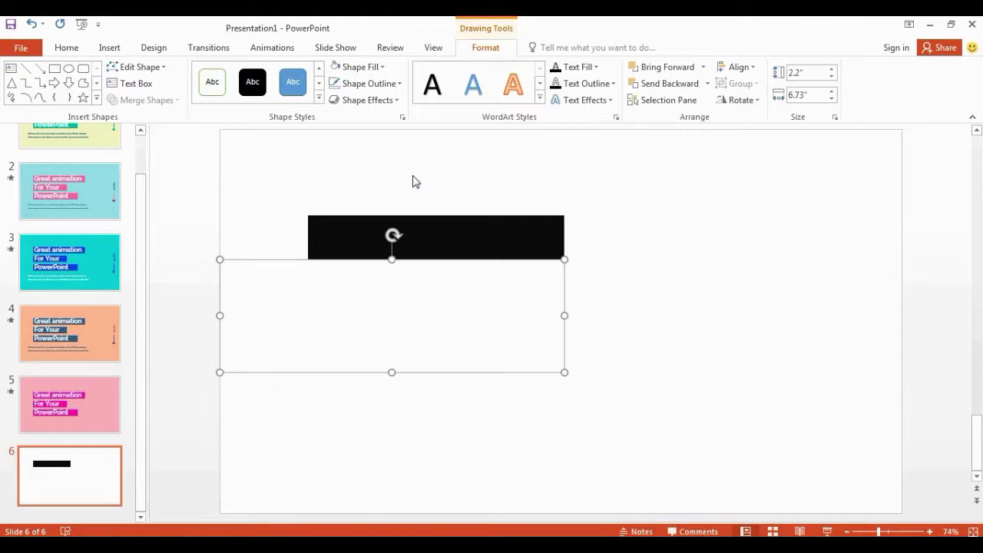
pyautogui.moveTo(392, 373); pyautogui.dragTo(391, 326)
pyautogui.moveTo(277, 193); pyautogui.dragTo(592, 283)
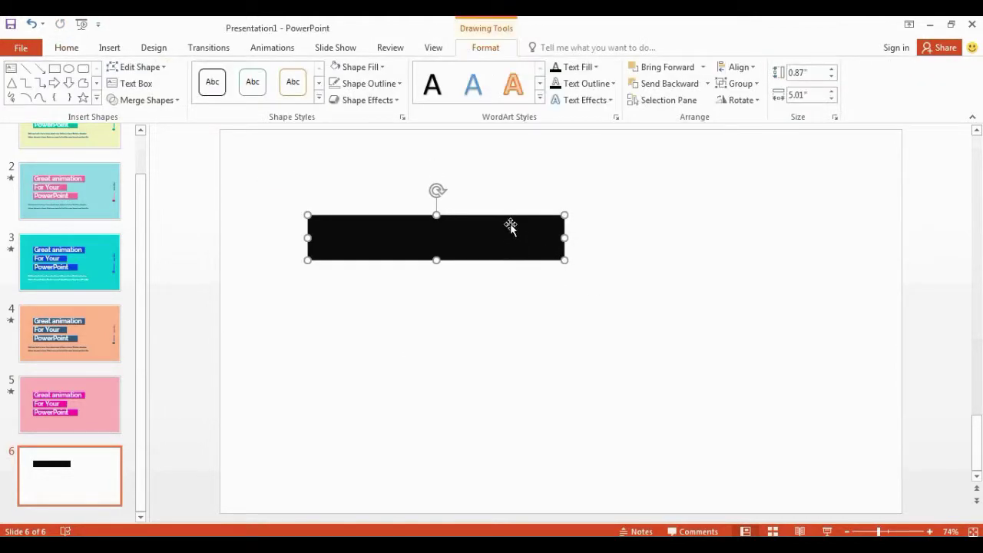
# - Add a second black bar under the first, with a front-most white mask copy beneath it
pyautogui.hotkey('ctrl', 'd')
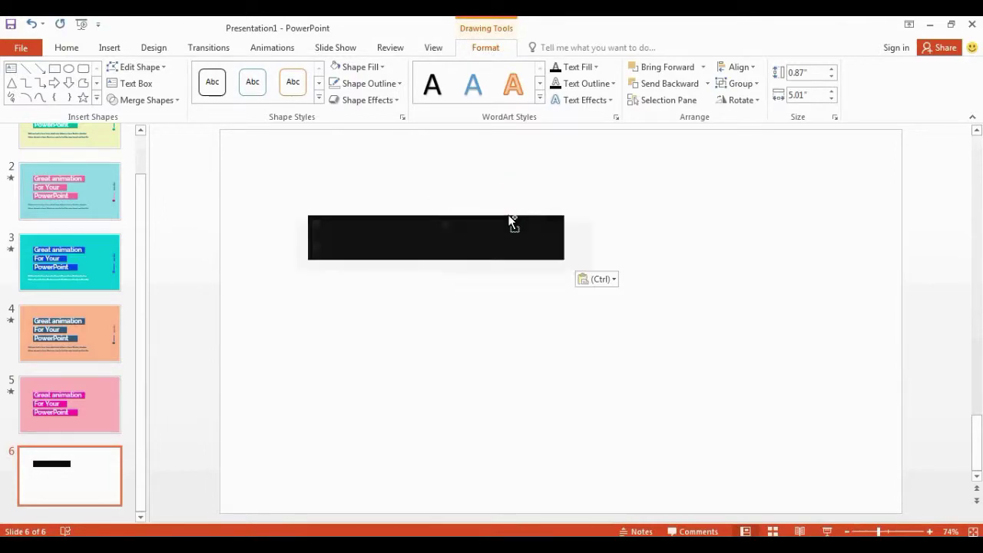
pyautogui.moveTo(509, 231); pyautogui.dragTo(494, 274)
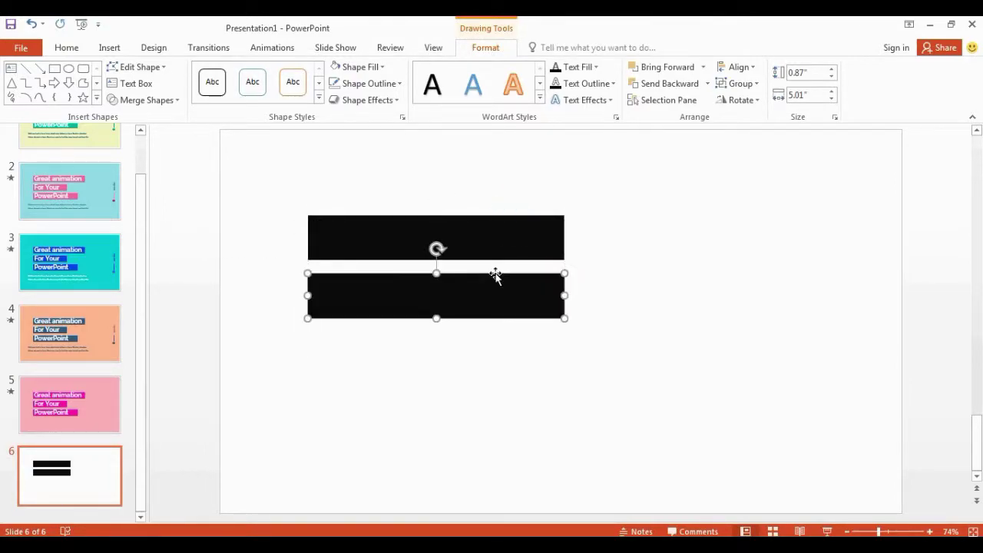
pyautogui.click(279, 281)
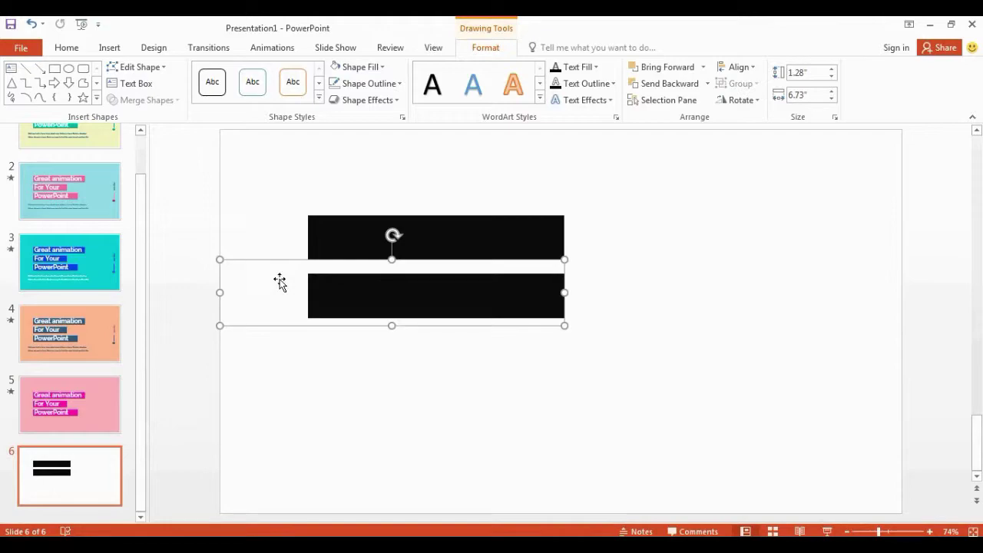
pyautogui.hotkey('ctrl', 'v')
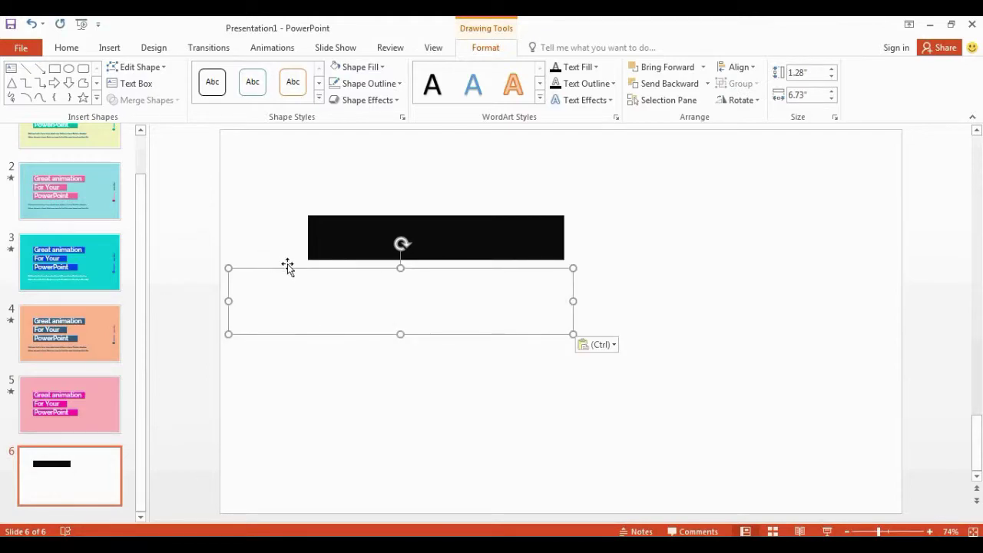
pyautogui.moveTo(289, 269); pyautogui.dragTo(280, 316)
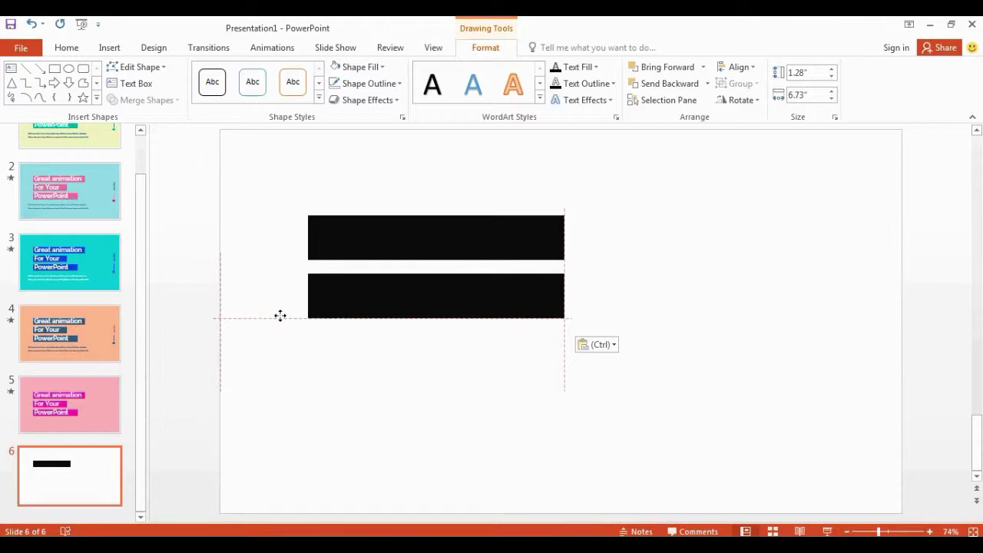
pyautogui.moveTo(279, 317); pyautogui.dragTo(279, 317)
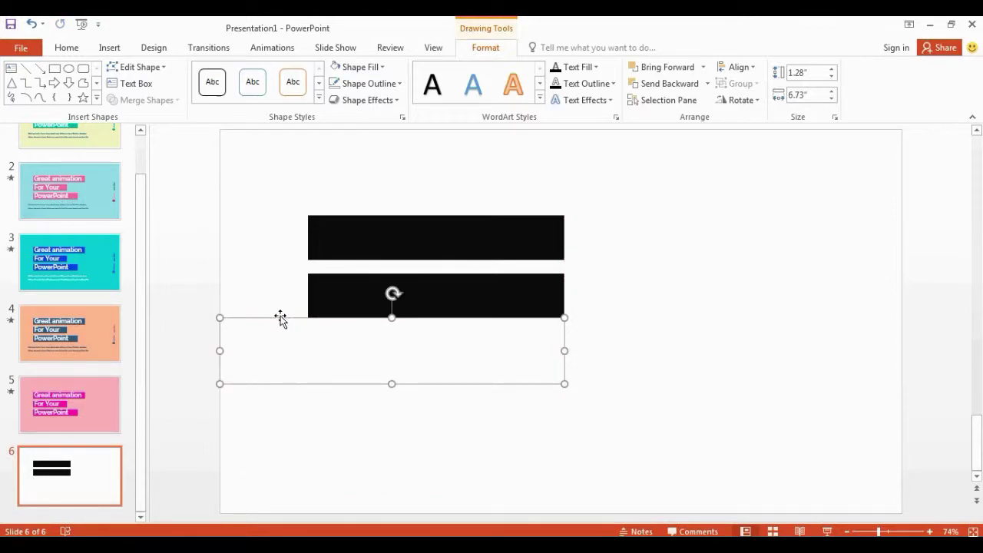
pyautogui.rightClick(295, 338)
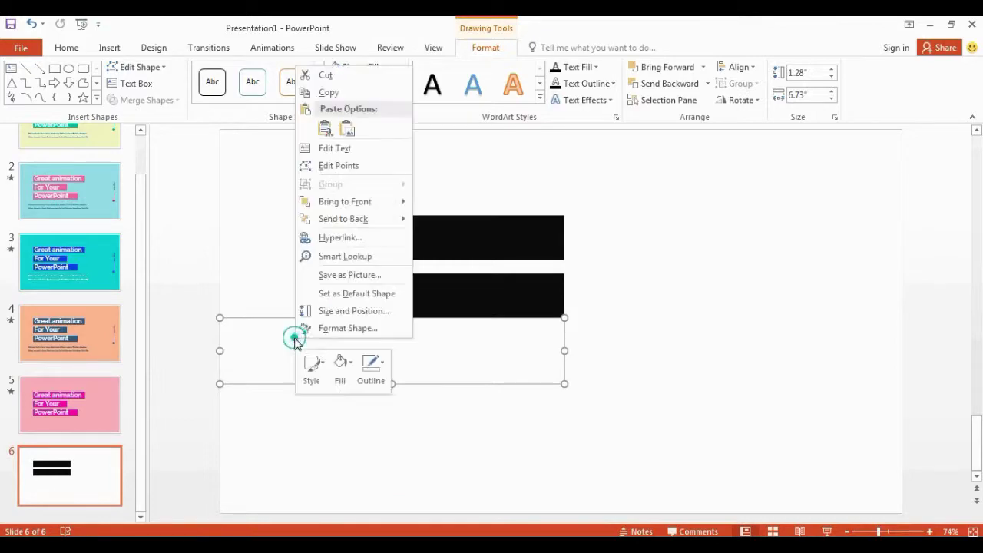
pyautogui.click(344, 202)
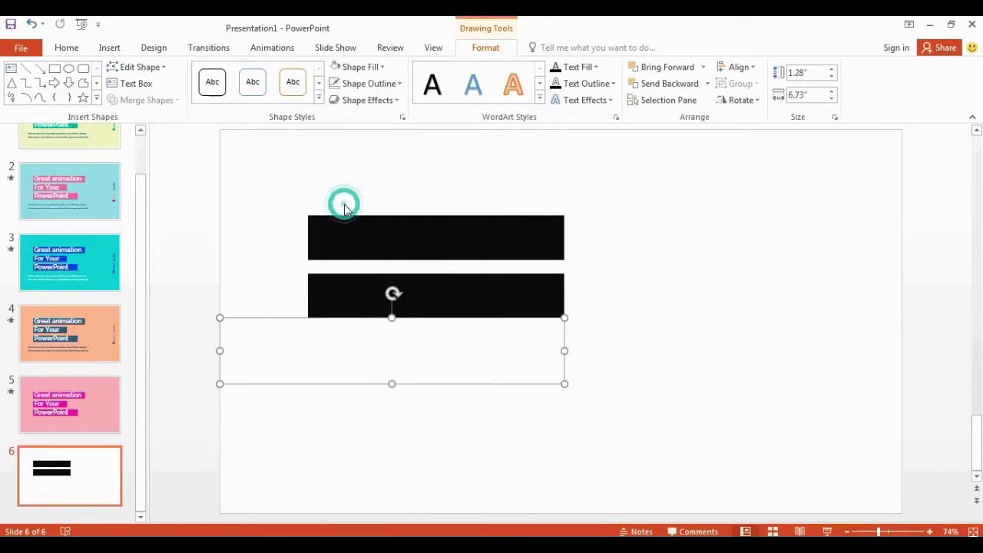
# - Paste a third black bar below the second and bring a mask copy to front beneath it
pyautogui.click(339, 277)
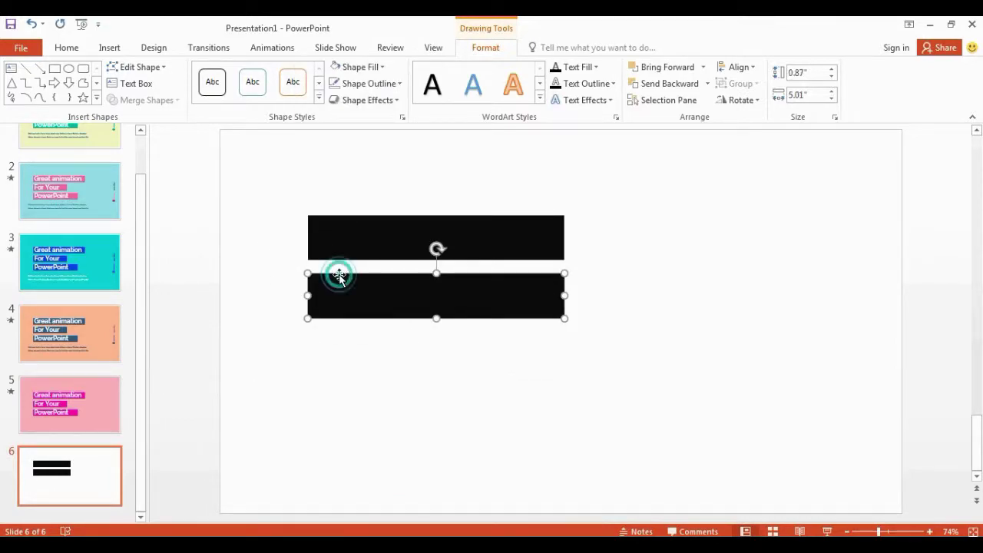
pyautogui.hotkey('ctrl', 'c')
pyautogui.hotkey('ctrl', 'v')
pyautogui.moveTo(346, 278); pyautogui.dragTo(343, 329)
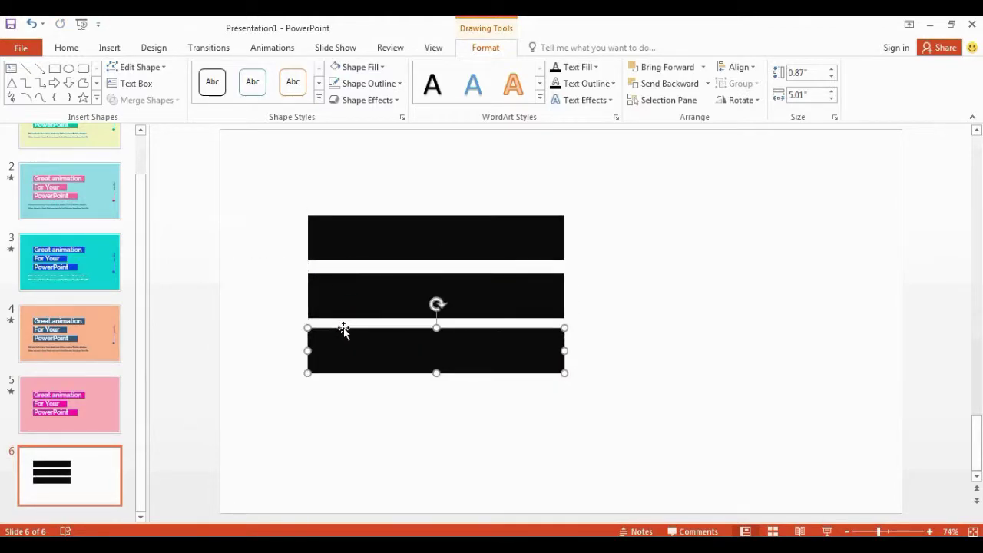
pyautogui.click(269, 357)
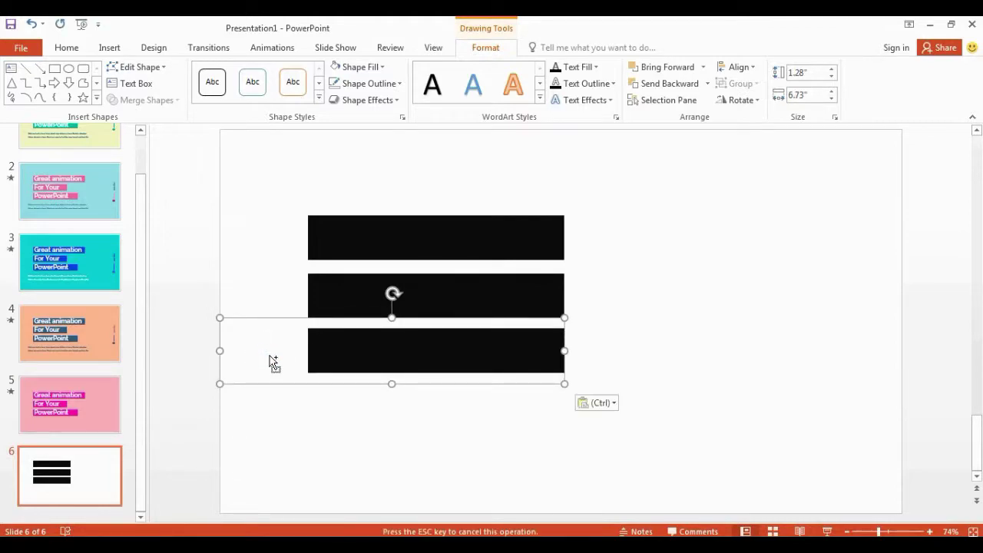
pyautogui.hotkey('ctrl', 'v')
pyautogui.click(296, 327)
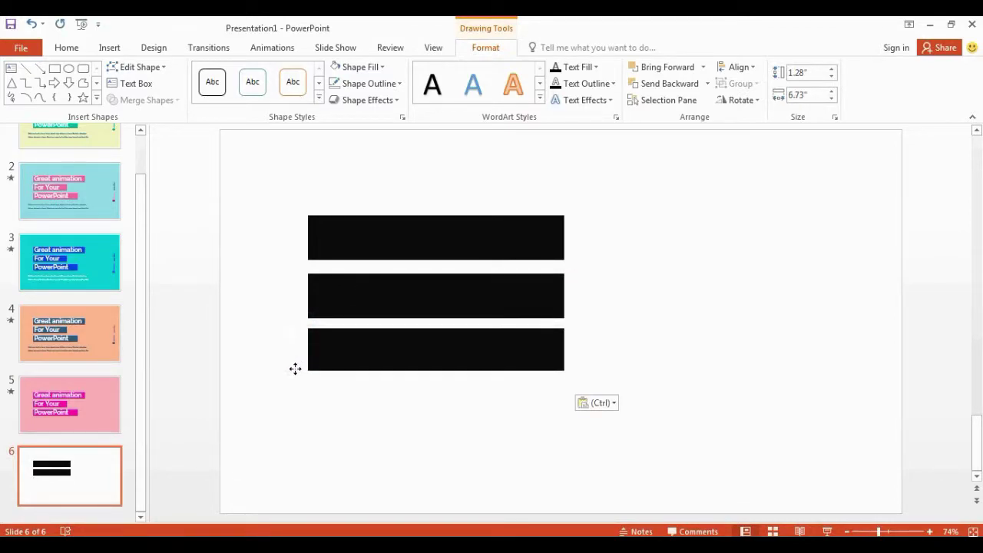
pyautogui.moveTo(295, 369); pyautogui.dragTo(300, 376)
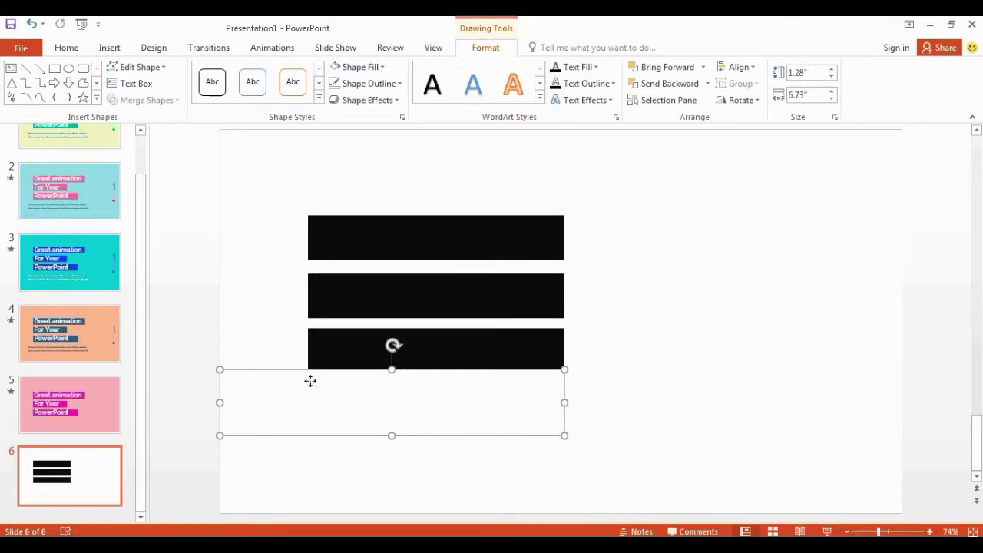
pyautogui.rightClick(310, 381)
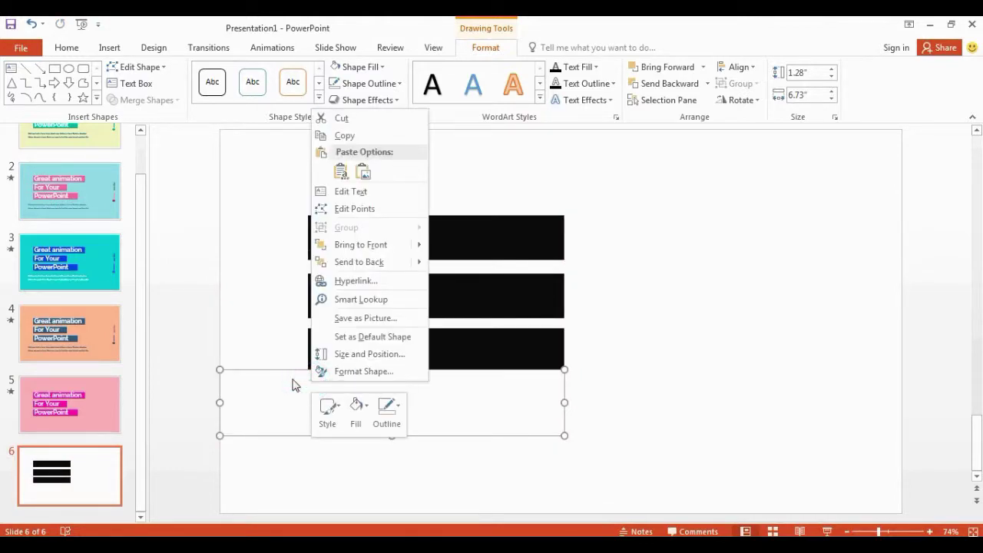
pyautogui.click(364, 251)
pyautogui.click(601, 321)
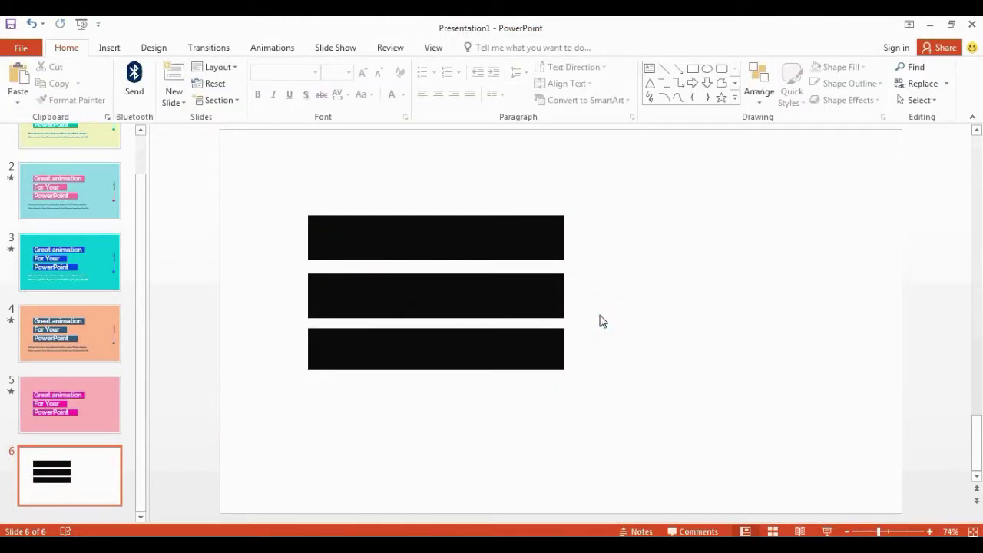
# - Slide the top black bar right to expose the grey rectangle's left end, then select it
pyautogui.click(382, 219)
pyautogui.moveTo(382, 219); pyautogui.dragTo(462, 219)
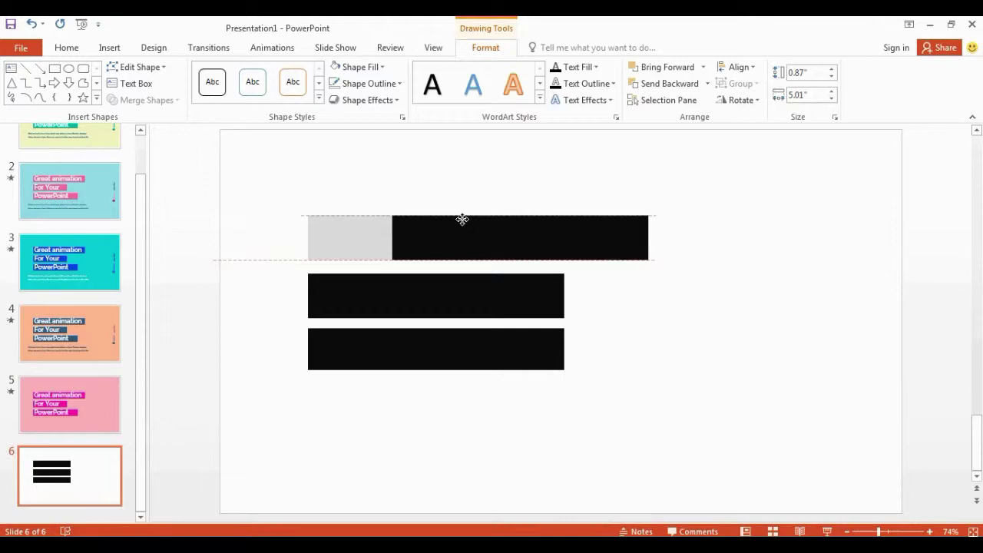
pyautogui.moveTo(462, 220); pyautogui.dragTo(462, 221)
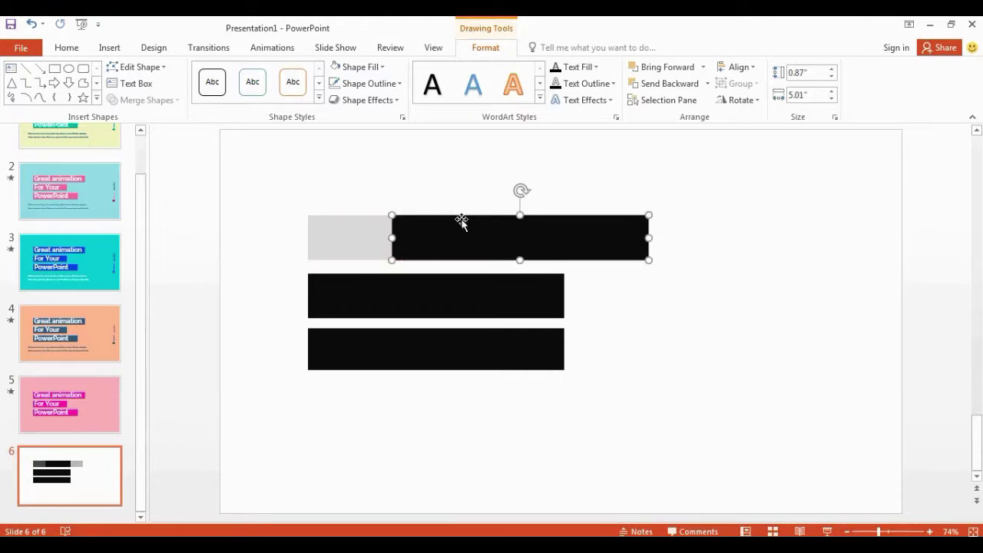
pyautogui.click(360, 228)
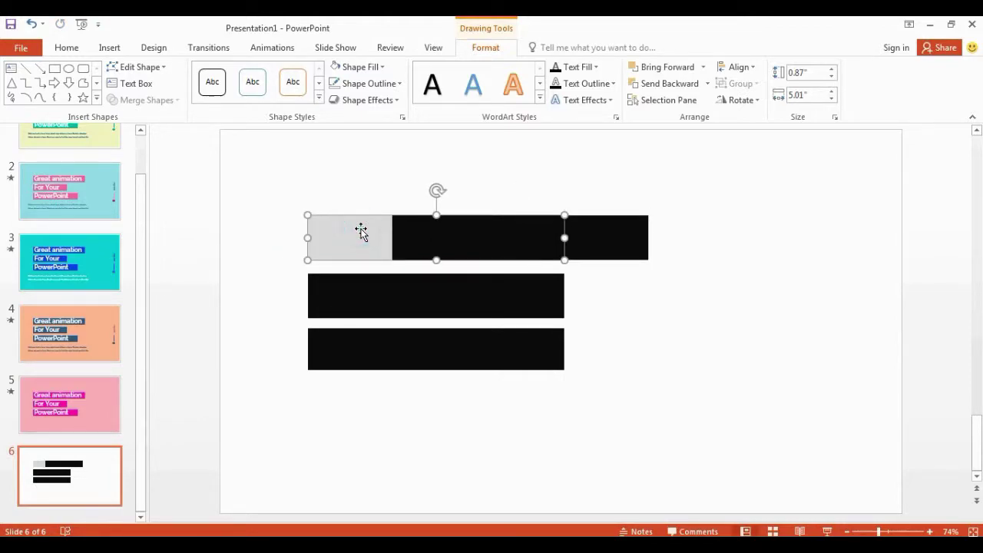
pyautogui.click(273, 48)
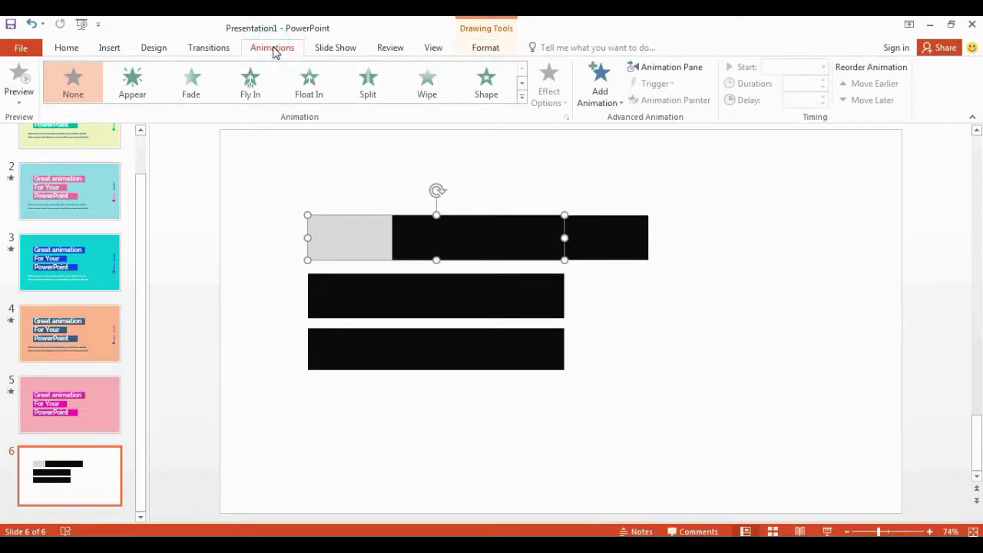
# - Give the grey rectangle a Float In animation starting After Previous
pyautogui.click(307, 83)
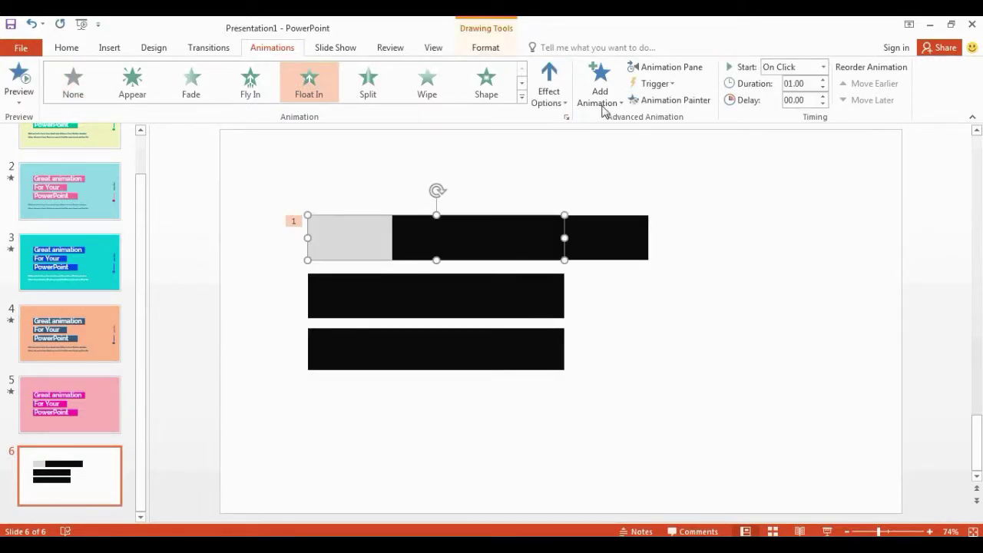
pyautogui.click(662, 67)
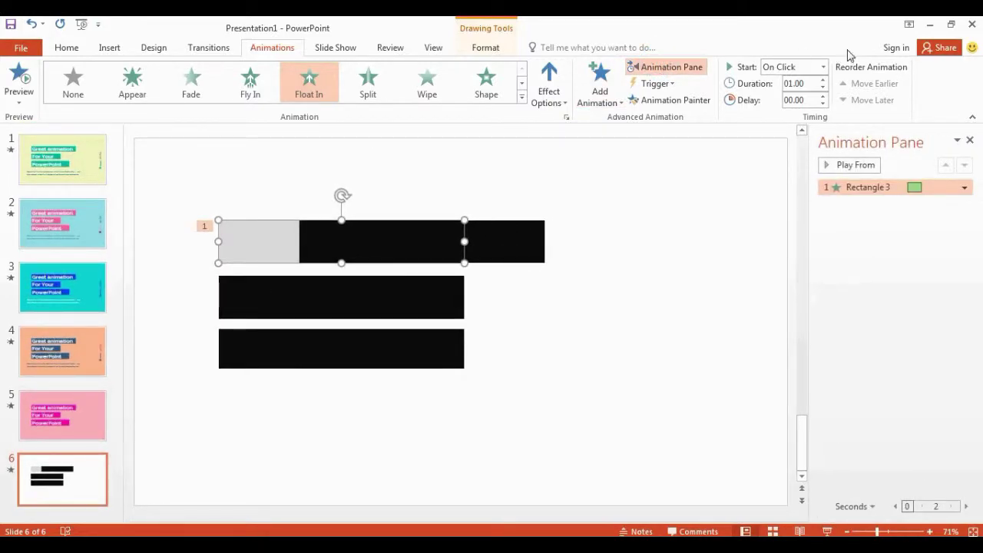
pyautogui.click(824, 68)
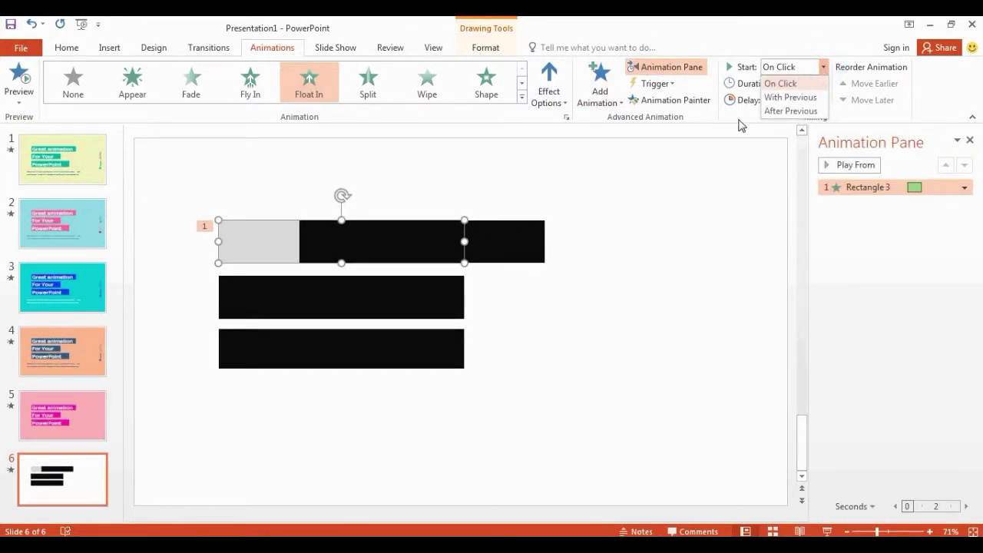
pyautogui.click(787, 111)
# - Apply Float In to the top black bar and move it back in line with the others
pyautogui.click(511, 236)
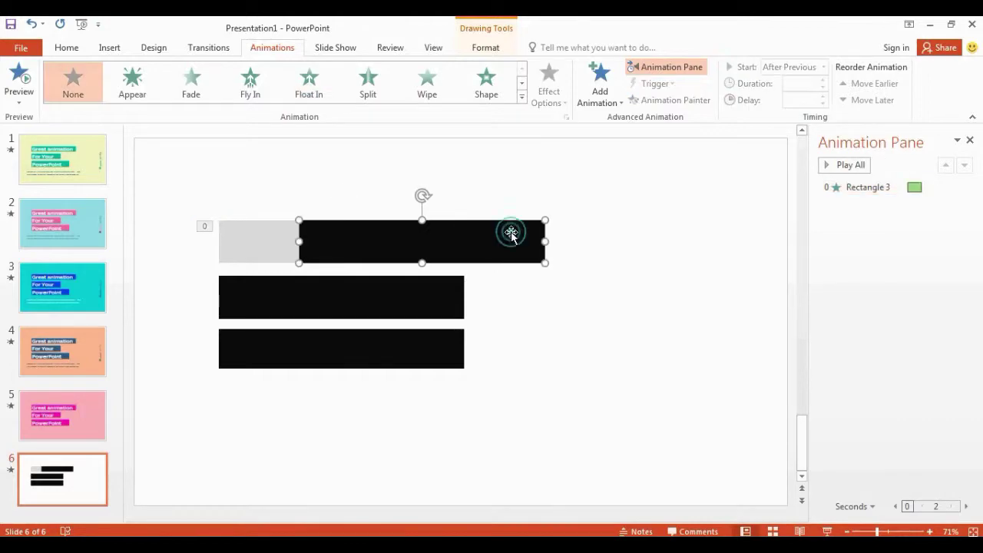
pyautogui.click(308, 83)
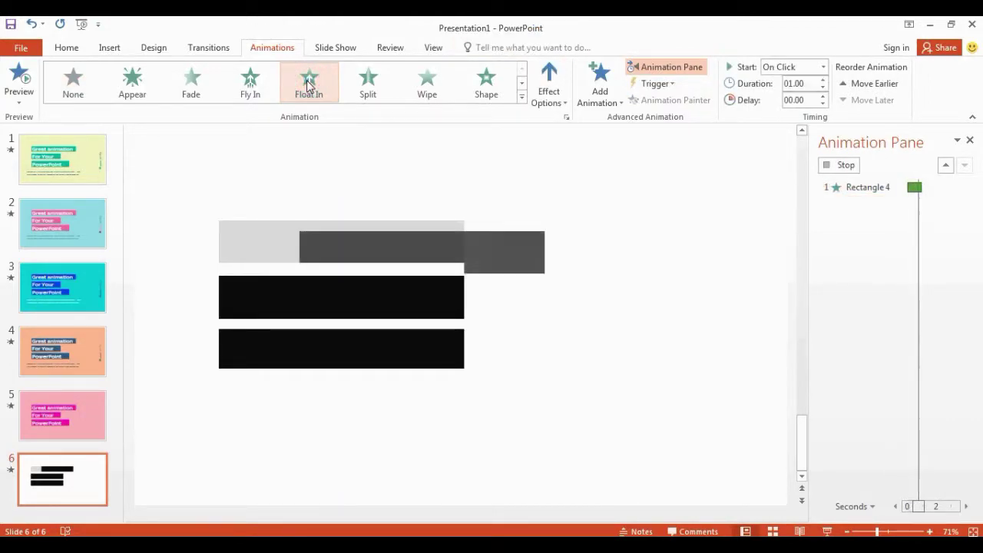
pyautogui.click(358, 224)
pyautogui.moveTo(357, 223); pyautogui.dragTo(281, 222)
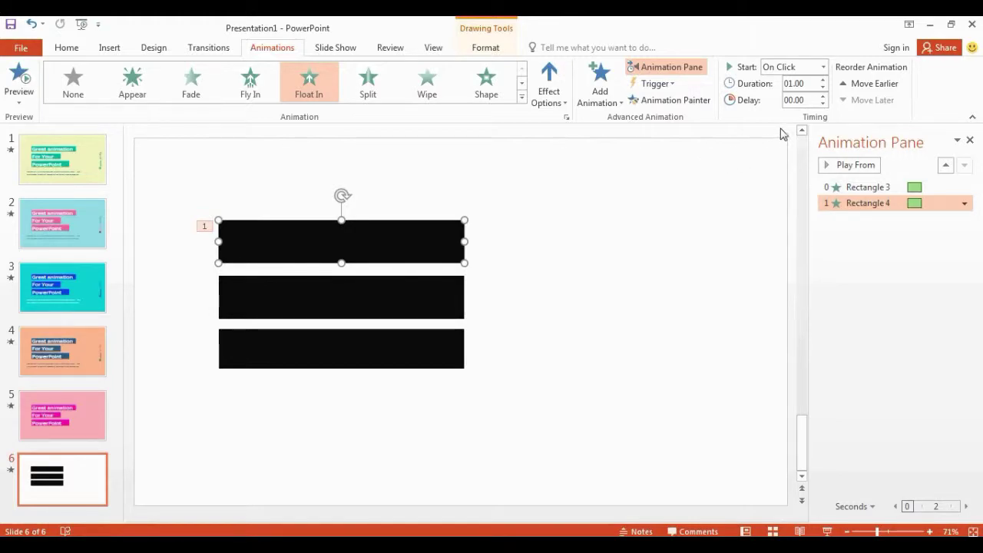
# - Set the bar to With Previous, both durations 0.75 s, bar delay 0.25 s, then preview
pyautogui.click(823, 67)
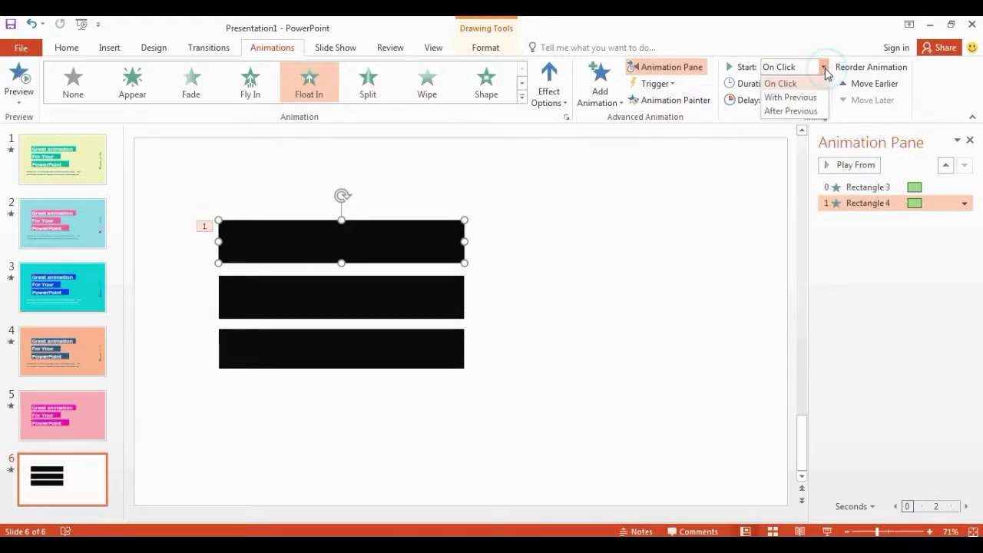
pyautogui.click(770, 98)
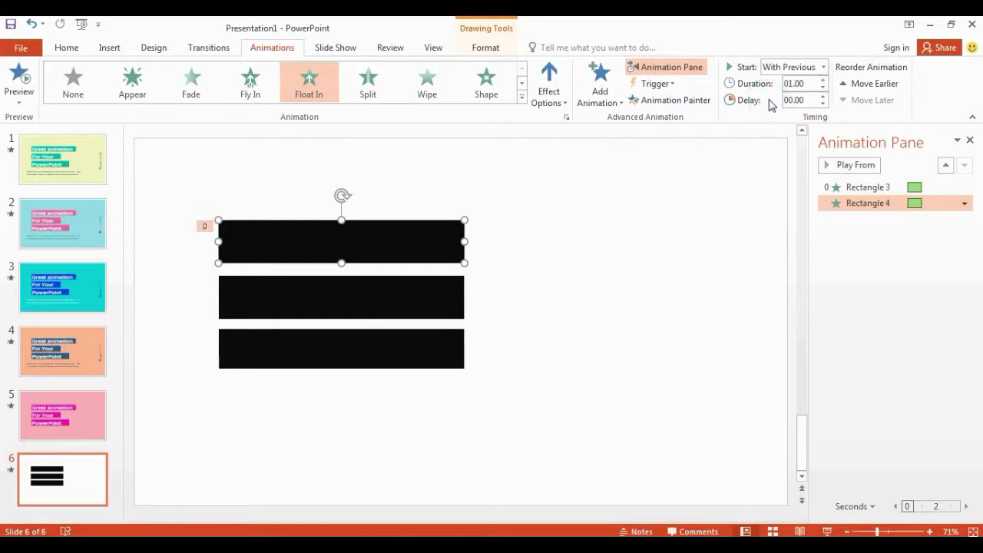
pyautogui.click(840, 187)
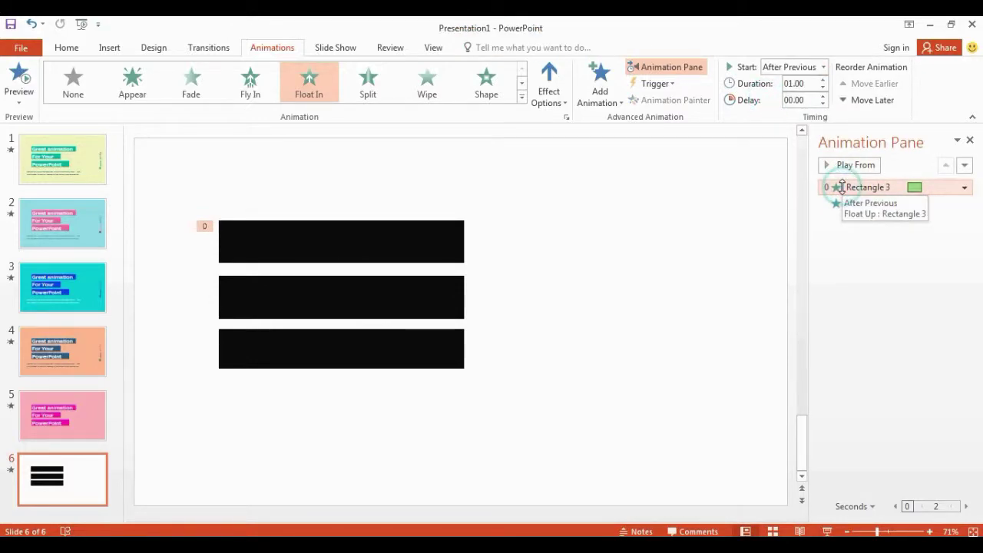
pyautogui.click(823, 87)
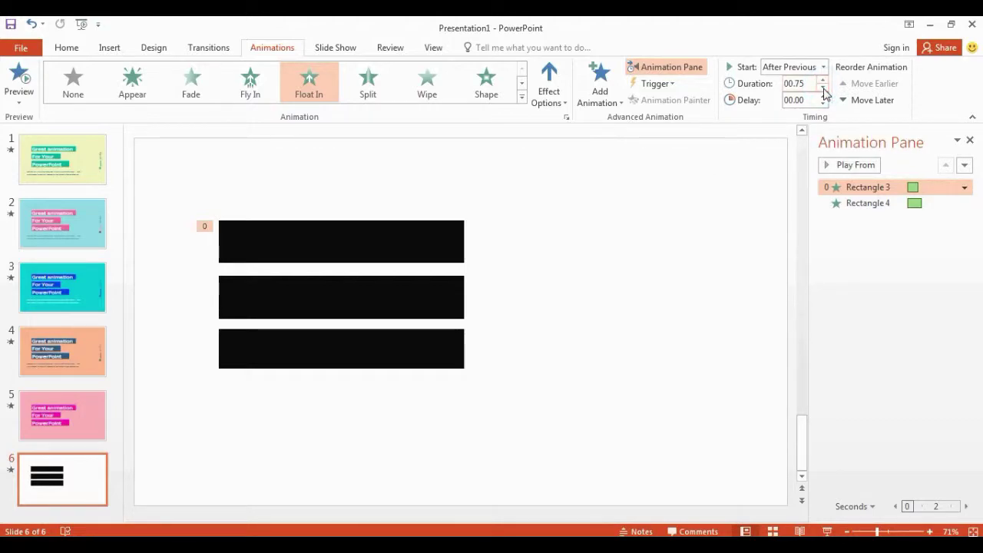
pyautogui.click(836, 203)
pyautogui.click(823, 89)
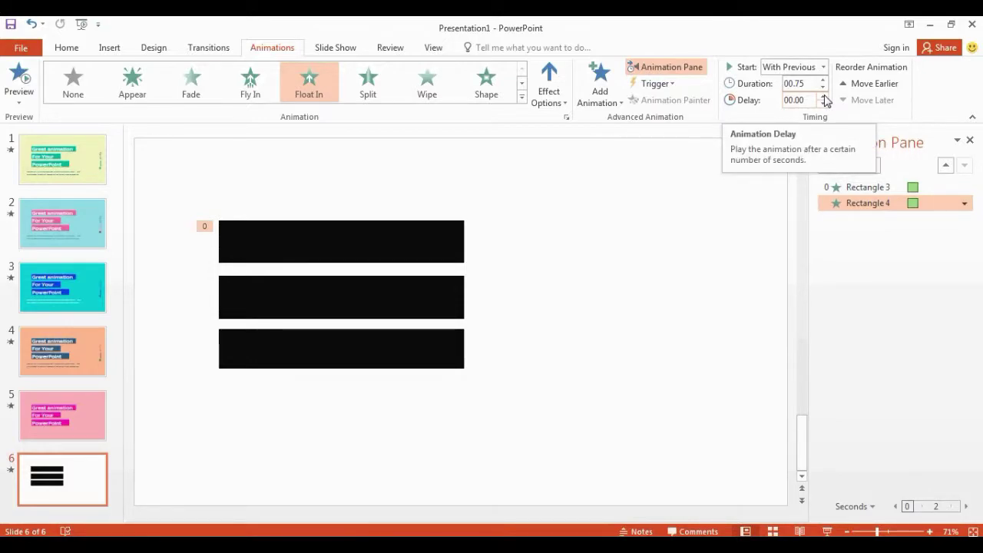
pyautogui.click(824, 96)
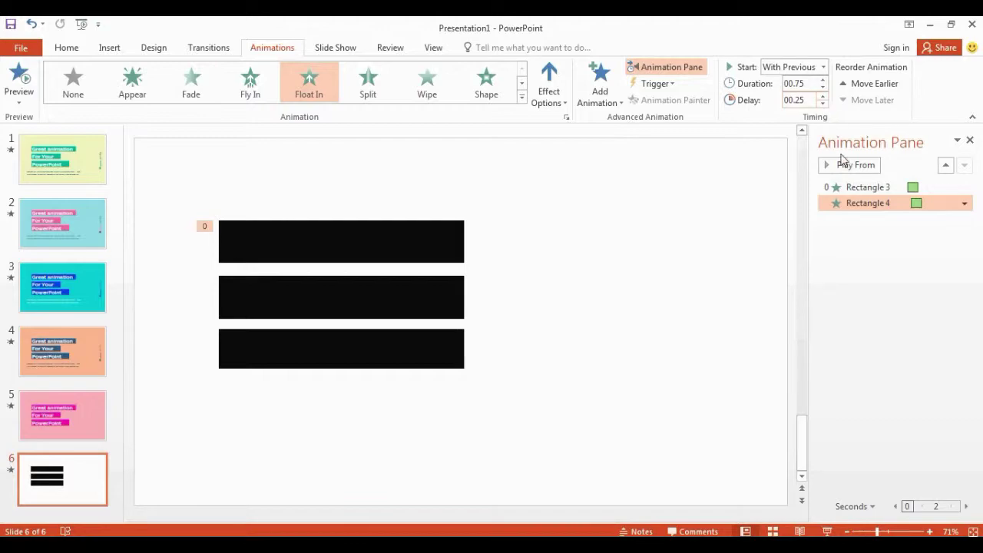
pyautogui.click(851, 187)
pyautogui.click(847, 165)
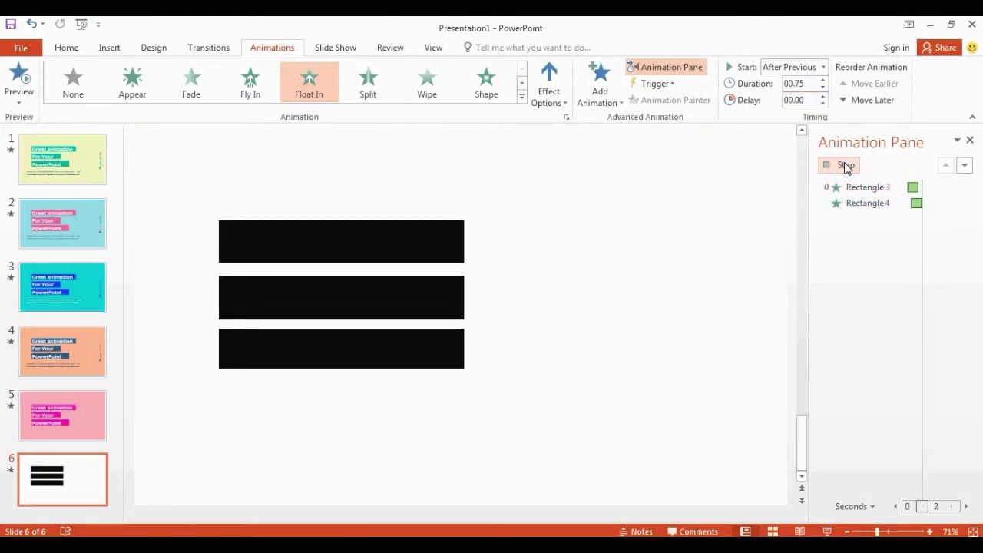
# - Shift the middle bar right and give the grey rectangle behind it Float In With Previous
pyautogui.click(352, 290)
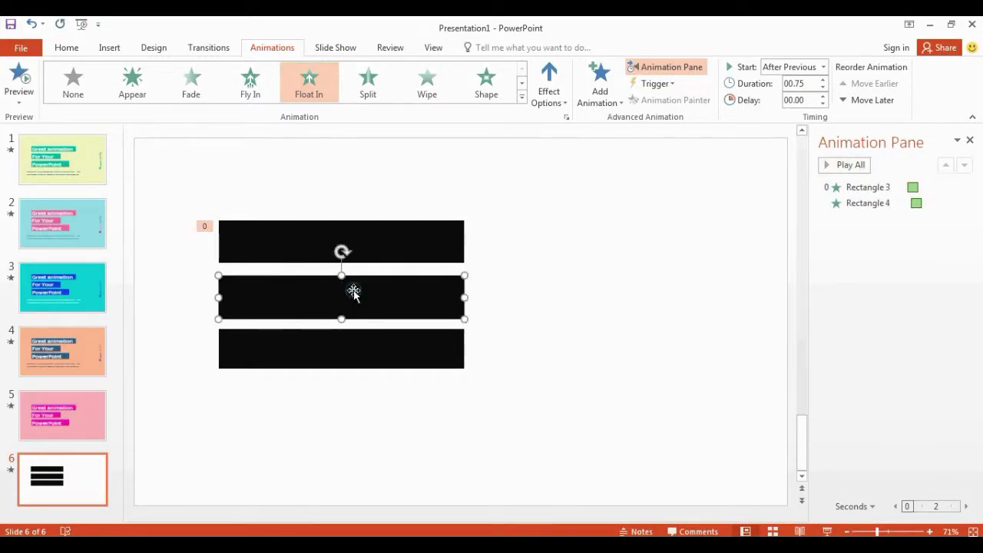
pyautogui.moveTo(353, 291); pyautogui.dragTo(404, 285)
pyautogui.click(250, 293)
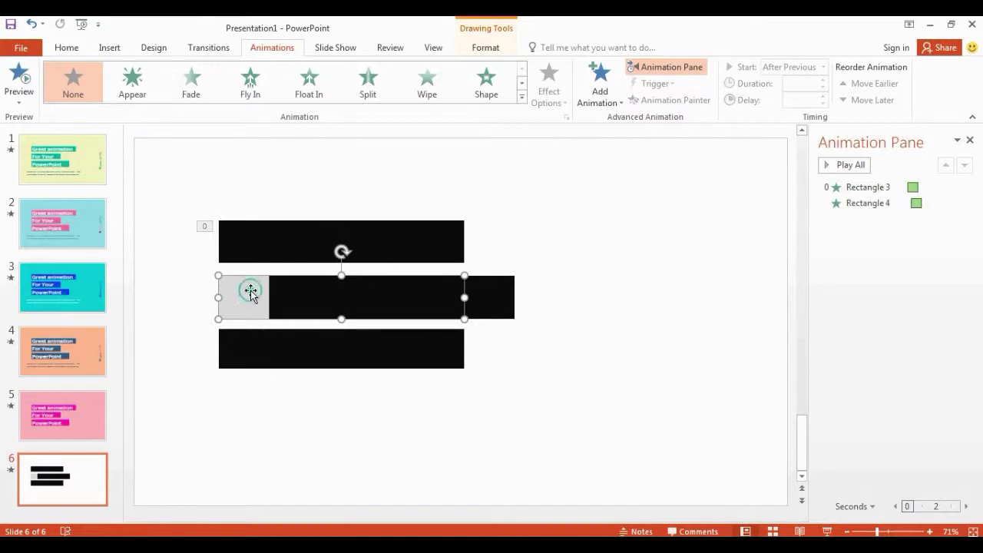
pyautogui.click(310, 98)
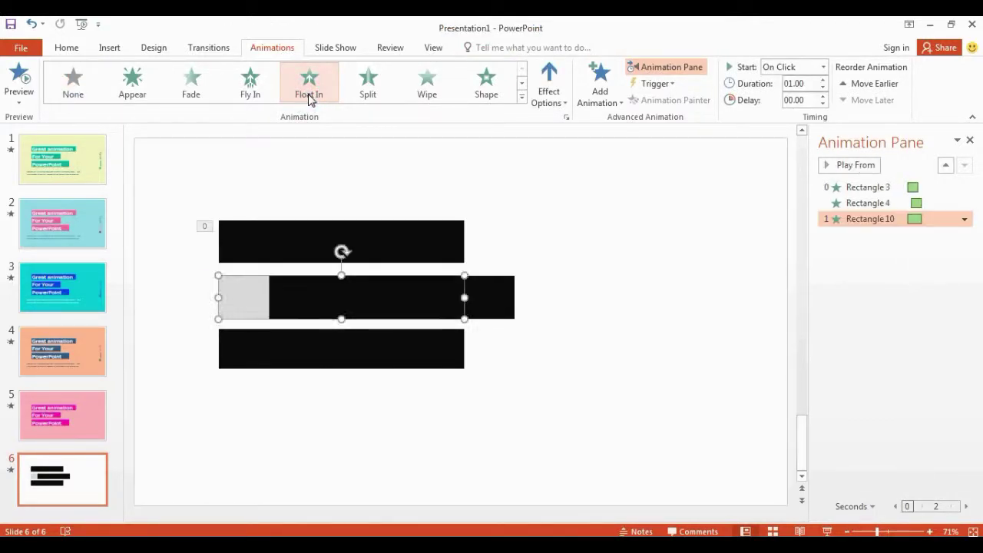
pyautogui.click(823, 68)
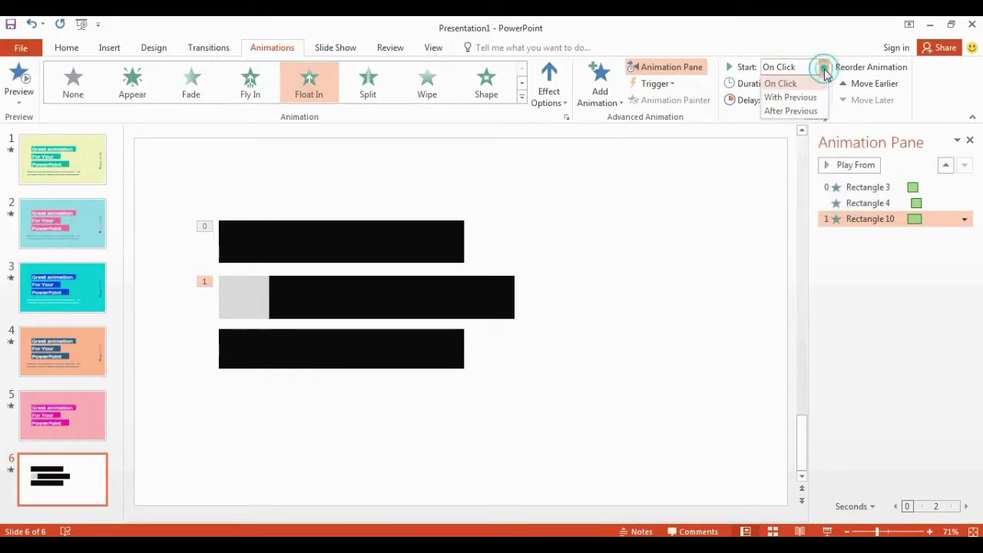
pyautogui.click(774, 98)
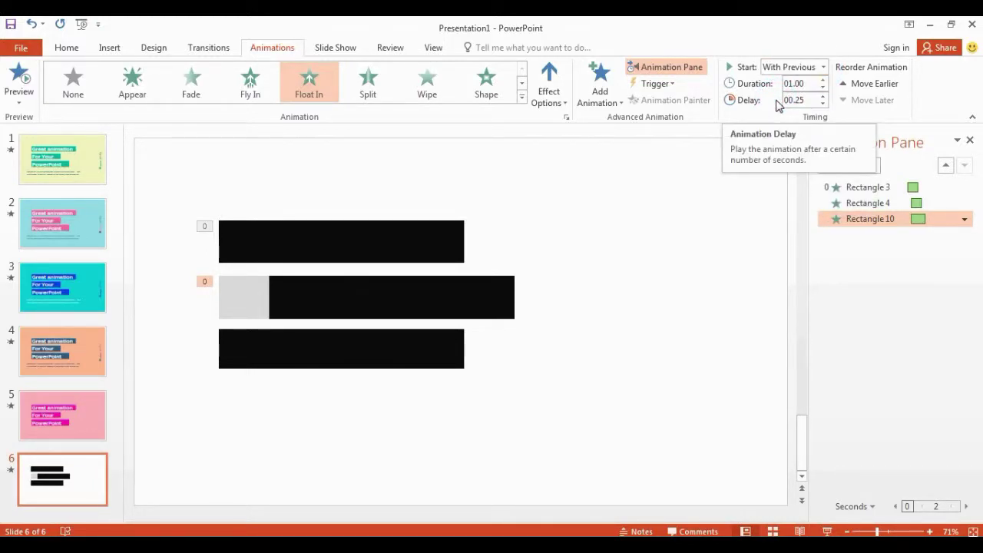
# - Apply Float In With Previous to the middle black bar and realign it with the others
pyautogui.click(340, 294)
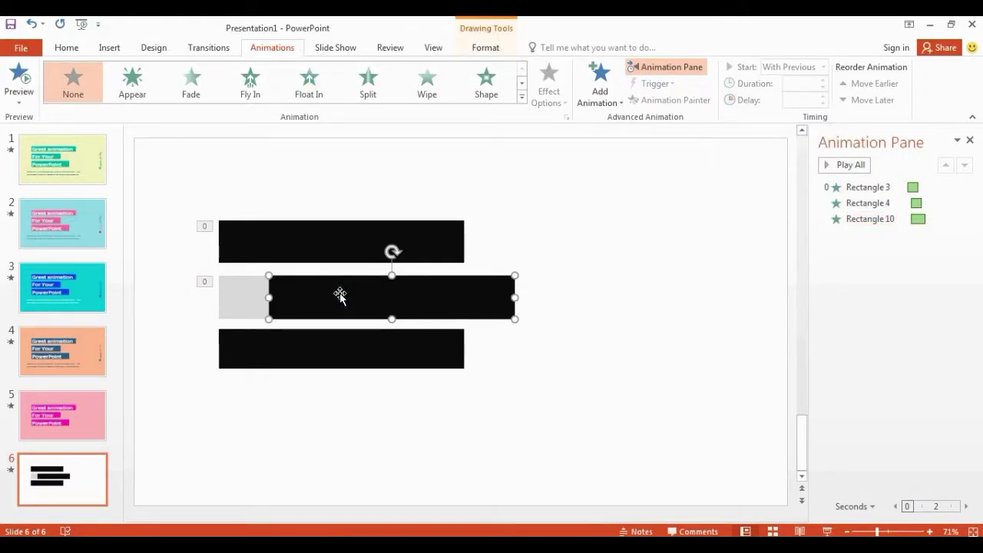
pyautogui.click(311, 91)
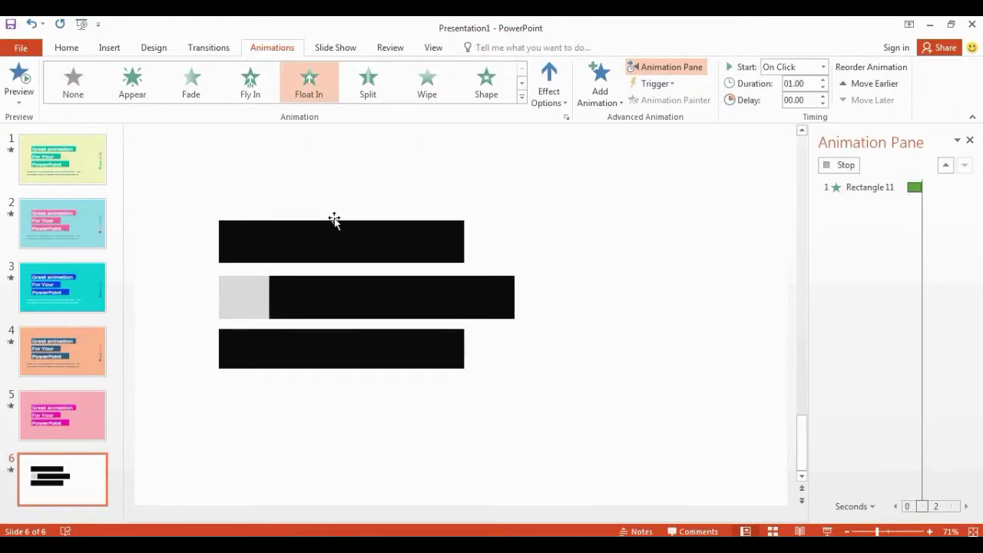
pyautogui.moveTo(333, 286); pyautogui.dragTo(285, 288)
pyautogui.click(822, 67)
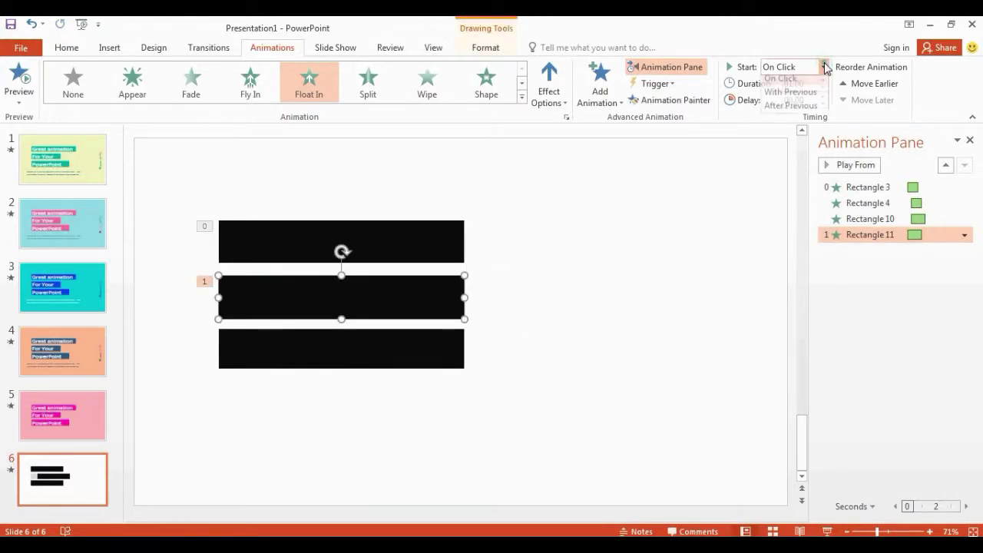
pyautogui.click(775, 97)
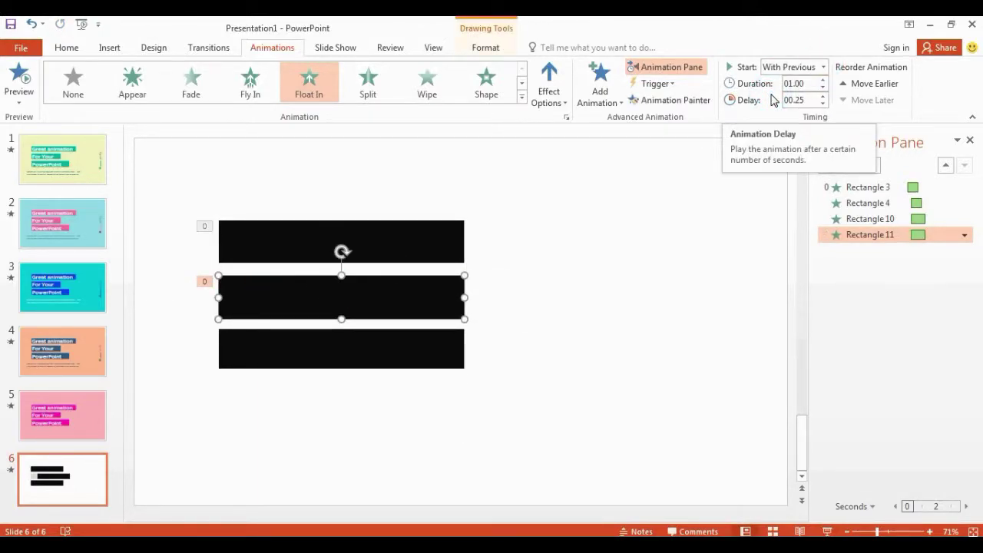
# - Set Rectangle 10 to 0.00 delay, 0.50 s and Rectangle 11 to 0.50 s; nudge bottom bar right
pyautogui.click(864, 219)
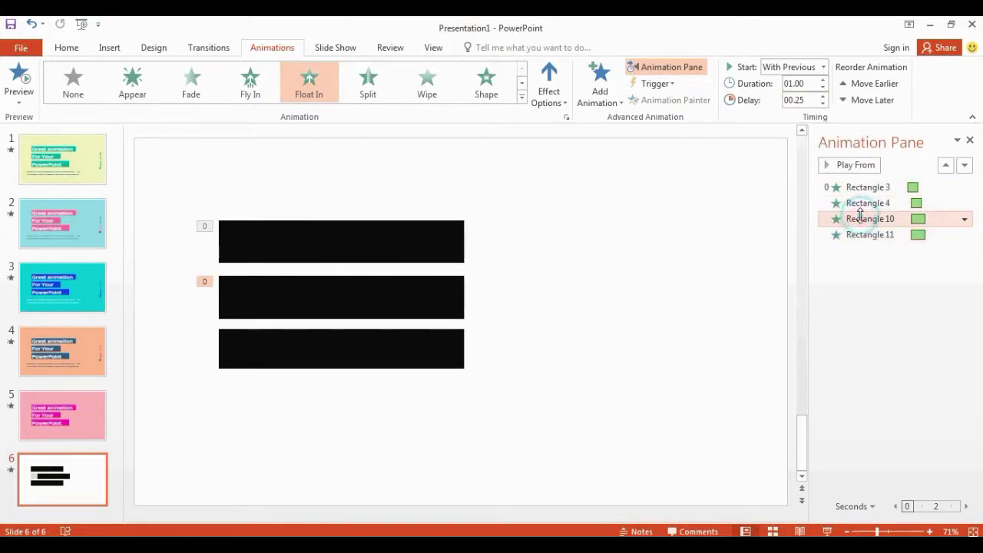
pyautogui.click(823, 105)
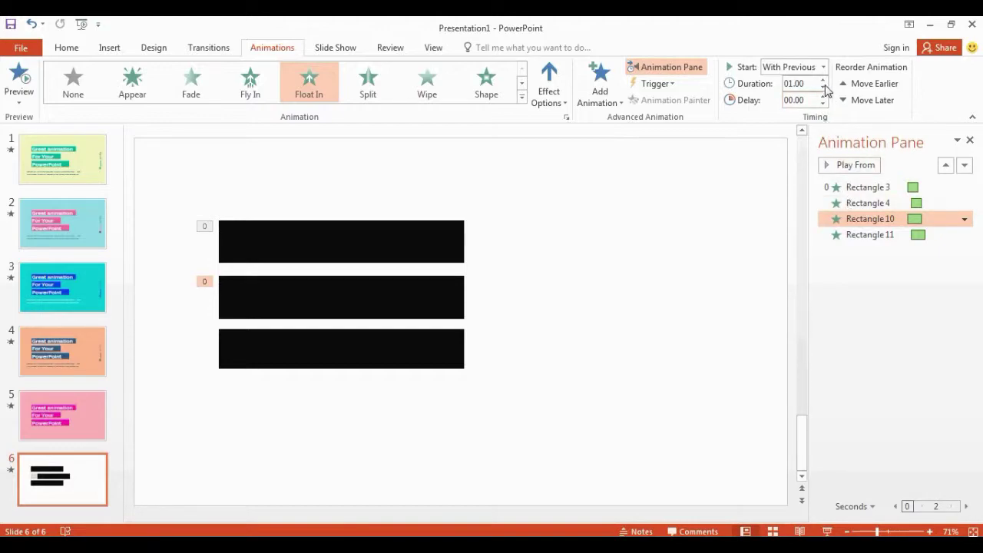
pyautogui.click(823, 89)
pyautogui.click(823, 89)
pyautogui.click(862, 235)
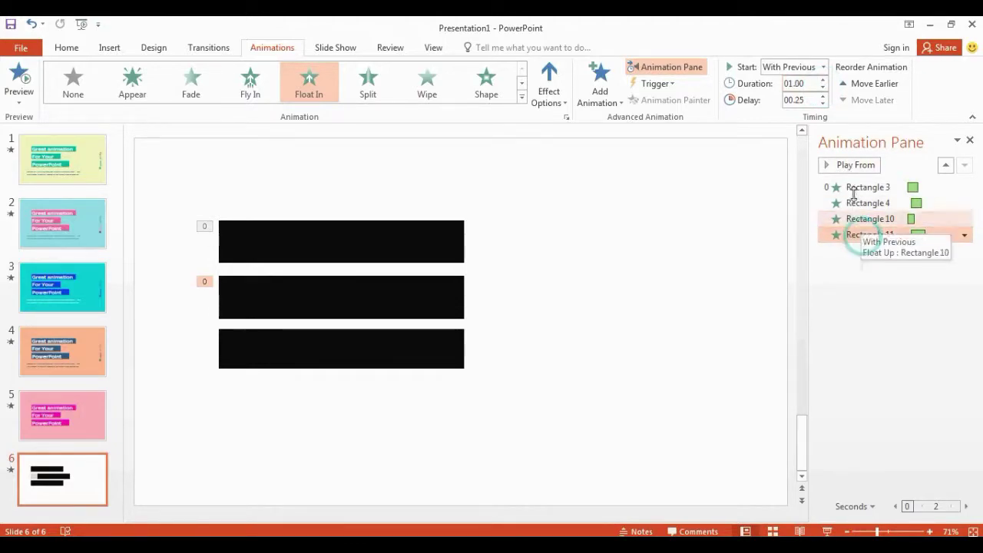
pyautogui.click(823, 88)
pyautogui.click(823, 88)
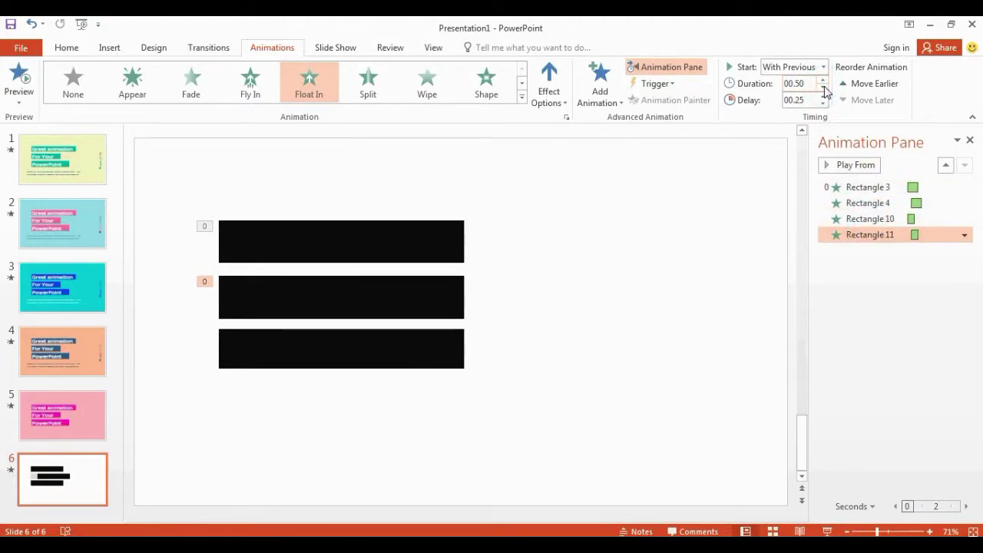
pyautogui.click(304, 351)
pyautogui.moveTo(305, 352); pyautogui.dragTo(333, 346)
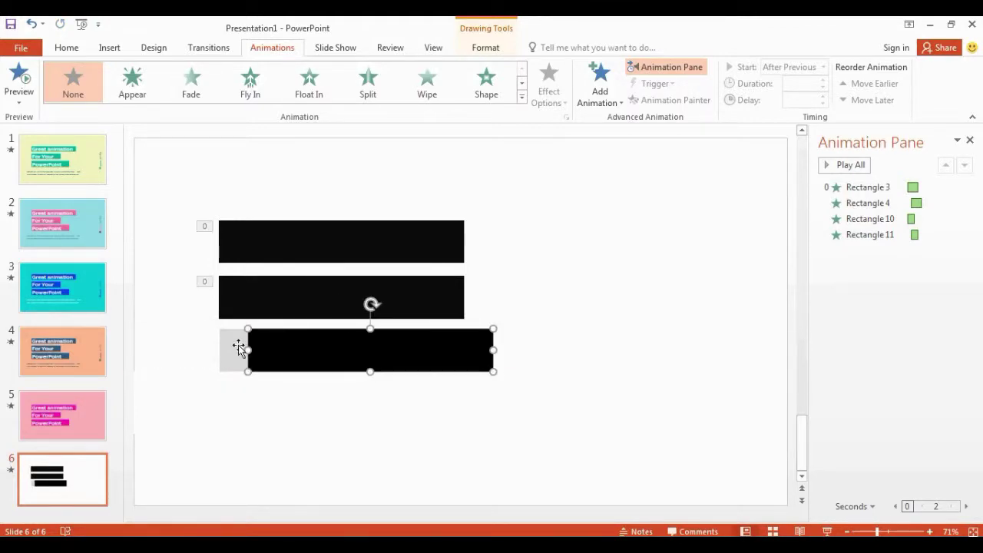
# - Give the bottom-row grey shape Float In, With Previous, 0.50 s duration, no delay
pyautogui.click(235, 345)
pyautogui.click(308, 85)
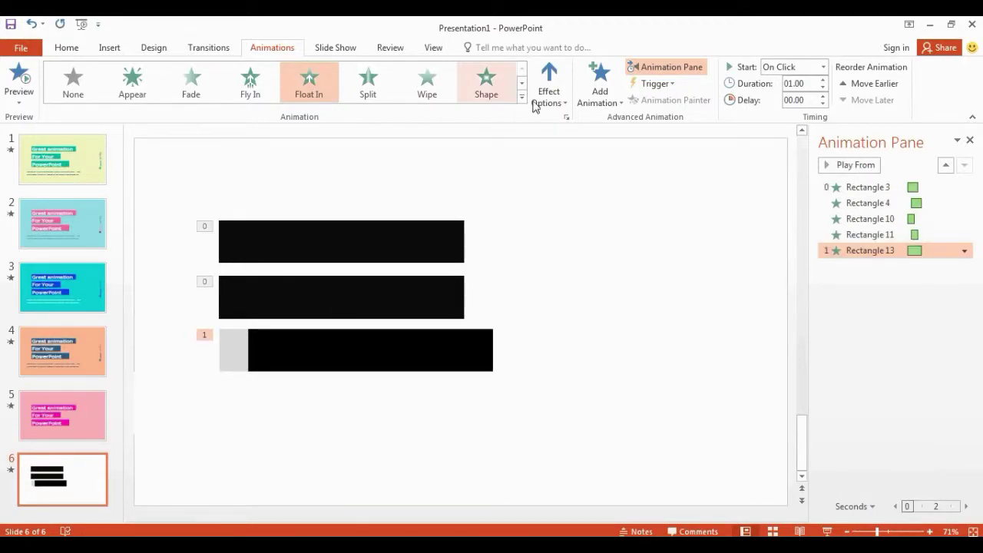
pyautogui.click(825, 67)
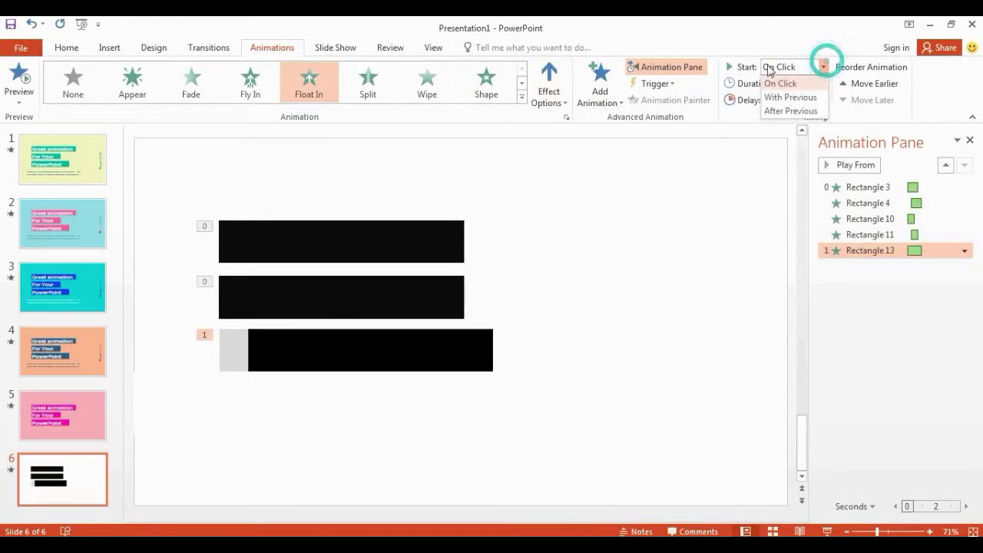
pyautogui.click(772, 99)
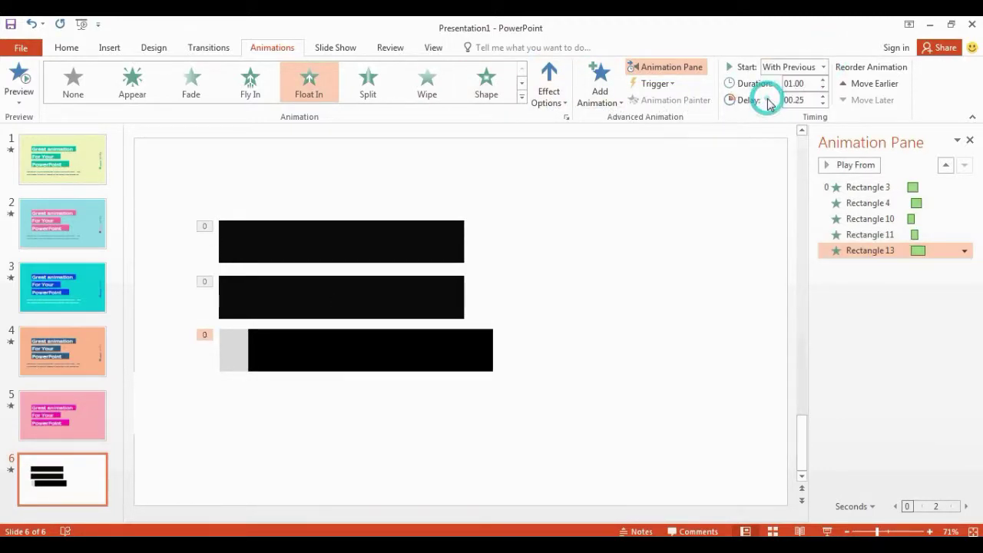
pyautogui.click(821, 88)
pyautogui.click(822, 87)
pyautogui.click(822, 104)
# - Give the bottom black bar Float In, With Previous, 0.50 s, 0.25 s delay, and realign it
pyautogui.click(315, 351)
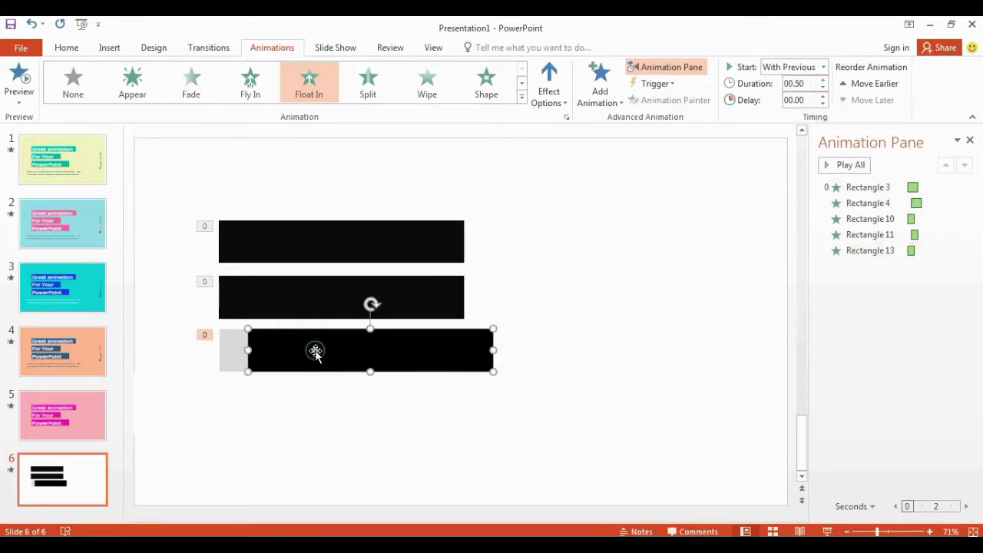
pyautogui.click(309, 83)
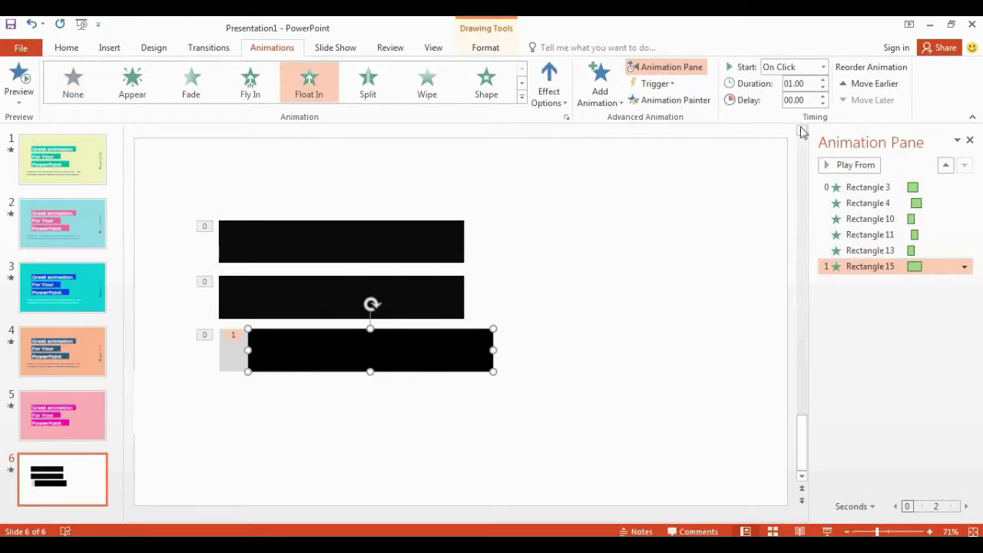
pyautogui.click(822, 67)
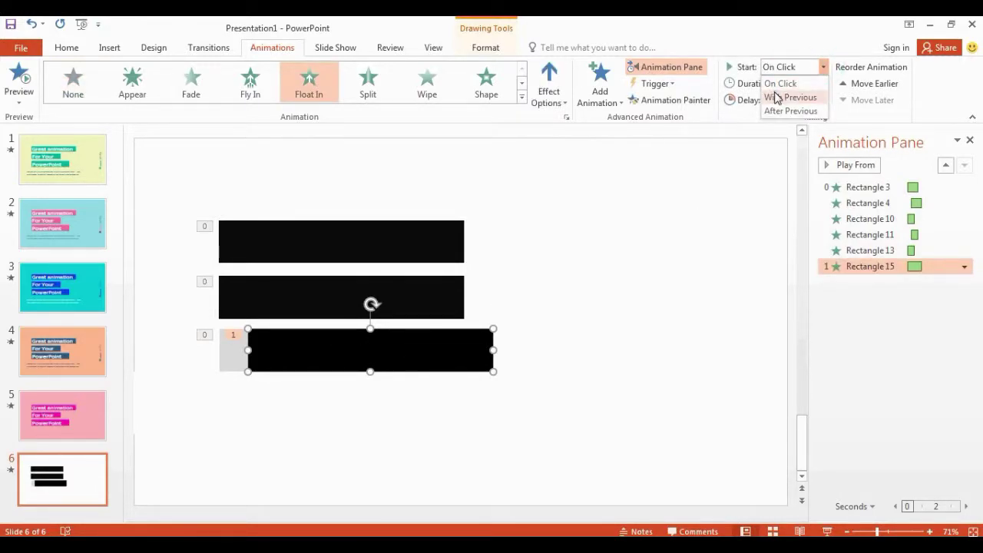
pyautogui.click(776, 98)
pyautogui.click(822, 89)
pyautogui.click(823, 90)
pyautogui.click(823, 97)
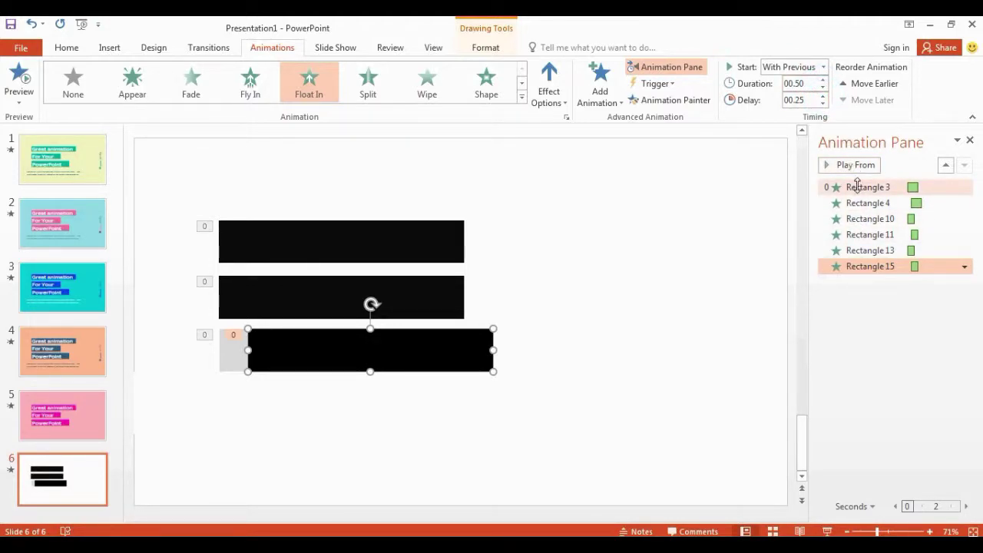
pyautogui.moveTo(353, 350); pyautogui.dragTo(325, 350)
# - Type 'Cool animation' into the top black bar
pyautogui.click(331, 231)
pyautogui.rightClick(334, 236)
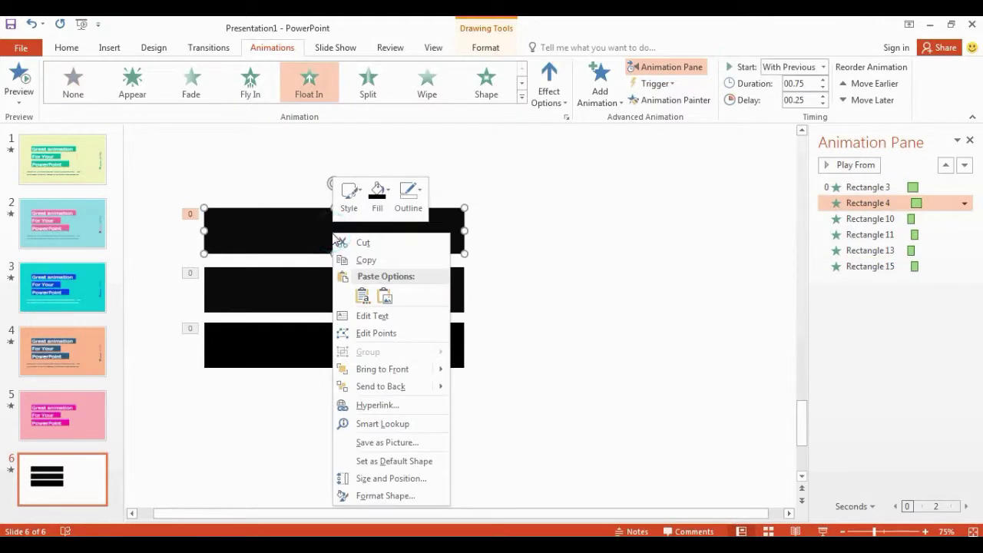
pyautogui.click(369, 316)
pyautogui.write('Co')
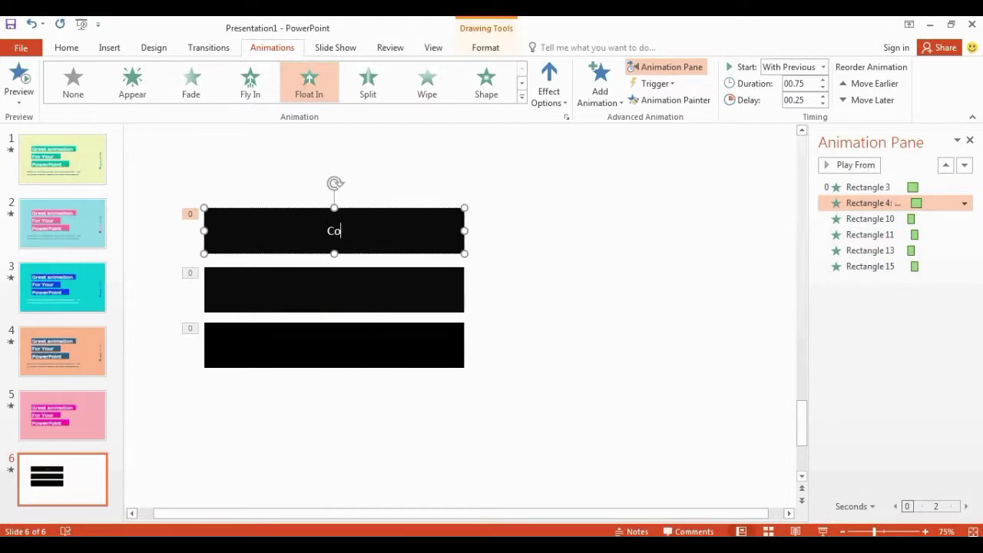
pyautogui.write('ol animation')
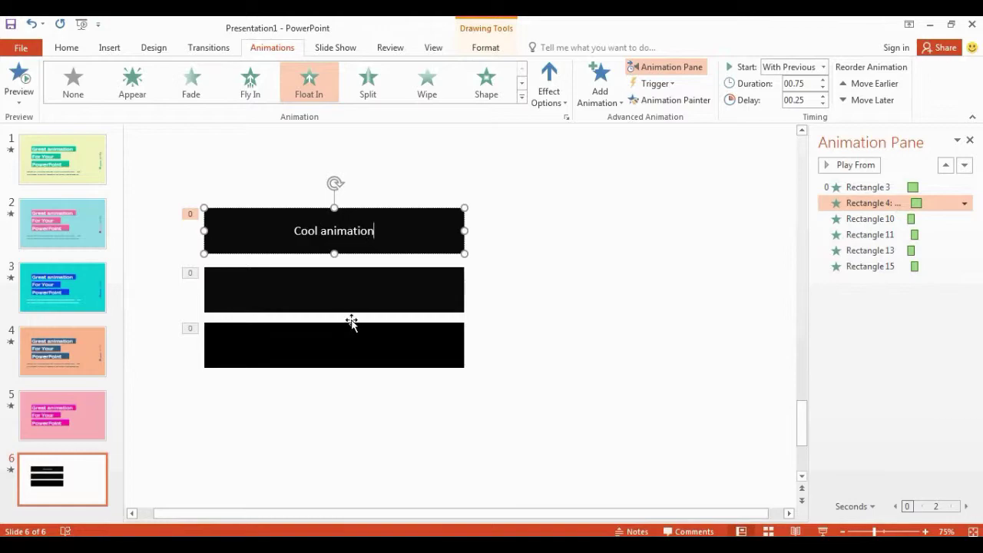
# - Type 'For your' into the middle black bar
pyautogui.click(322, 288)
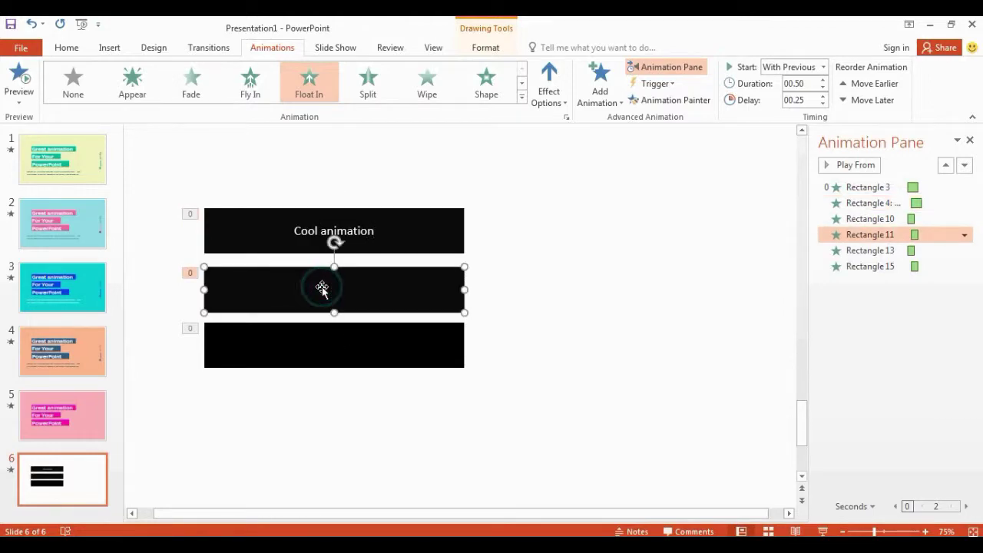
pyautogui.rightClick(321, 286)
pyautogui.click(338, 343)
pyautogui.write('f')
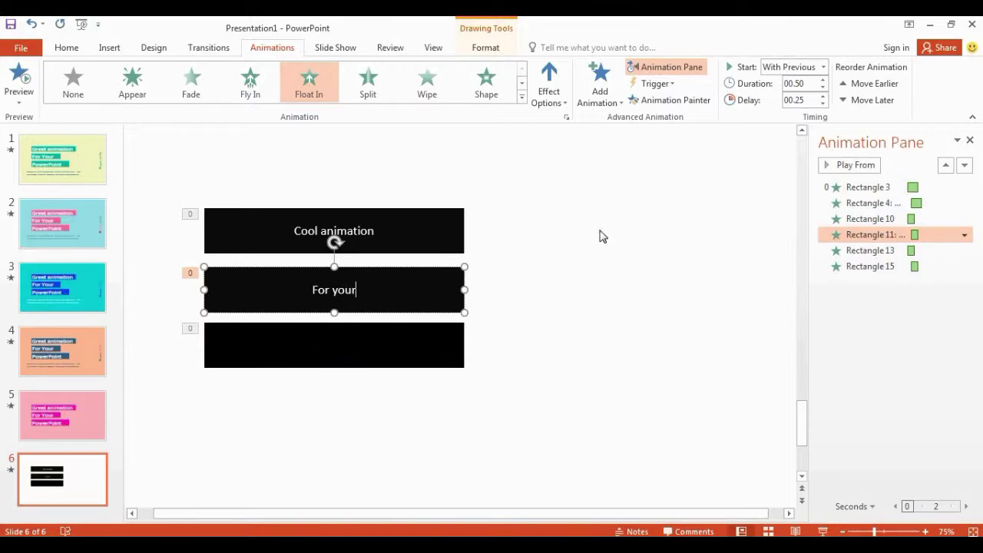
# - Type 'PowerPoint' into the bottom black bar and select the word
pyautogui.rightClick(348, 353)
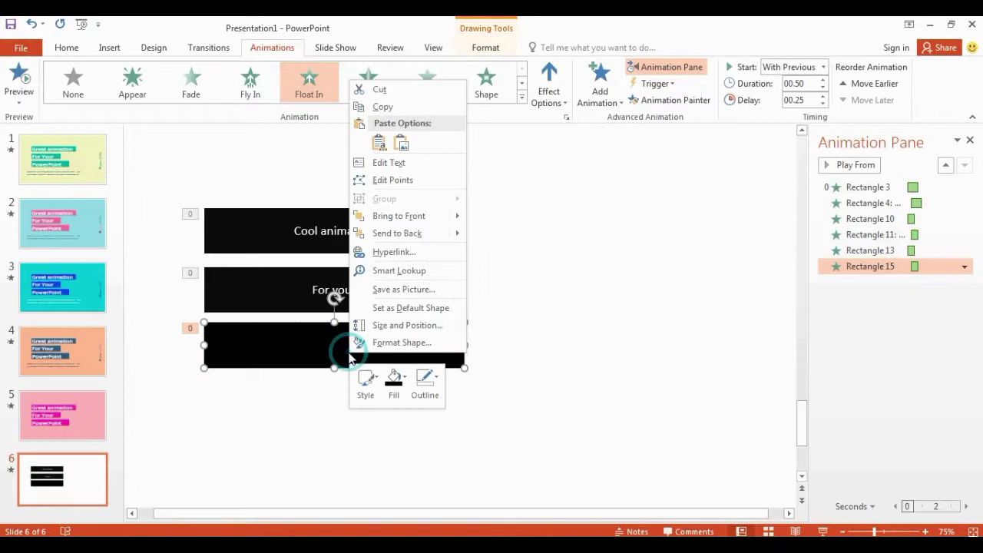
pyautogui.click(384, 170)
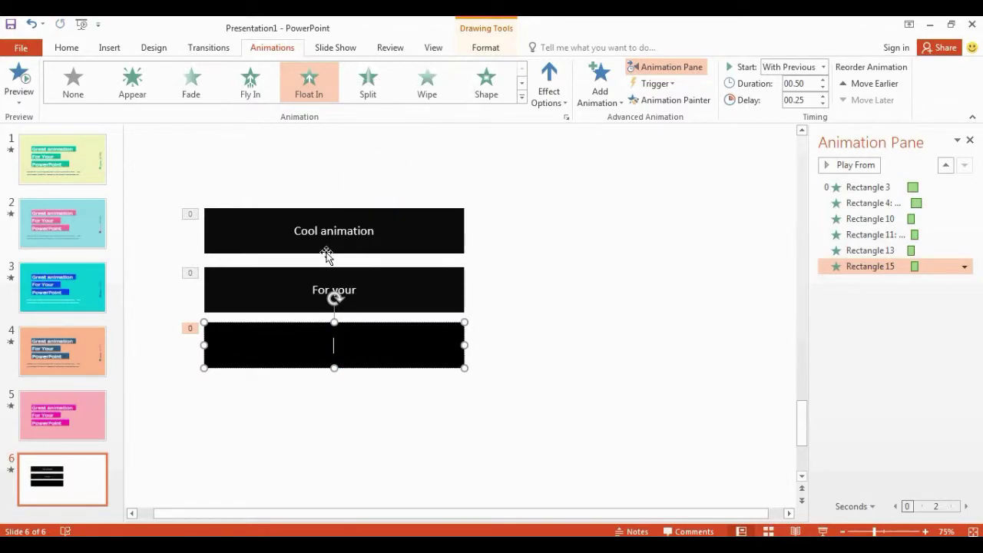
pyautogui.write('PowerPoint')
pyautogui.doubleClick(325, 349)
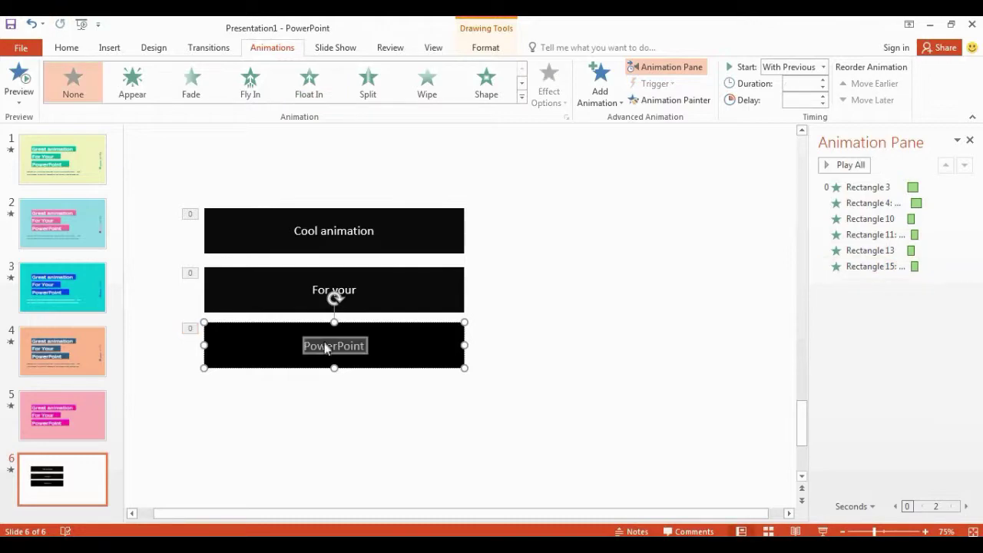
# - Set the PowerPoint bar text to Raleway at 60 pt
pyautogui.click(67, 47)
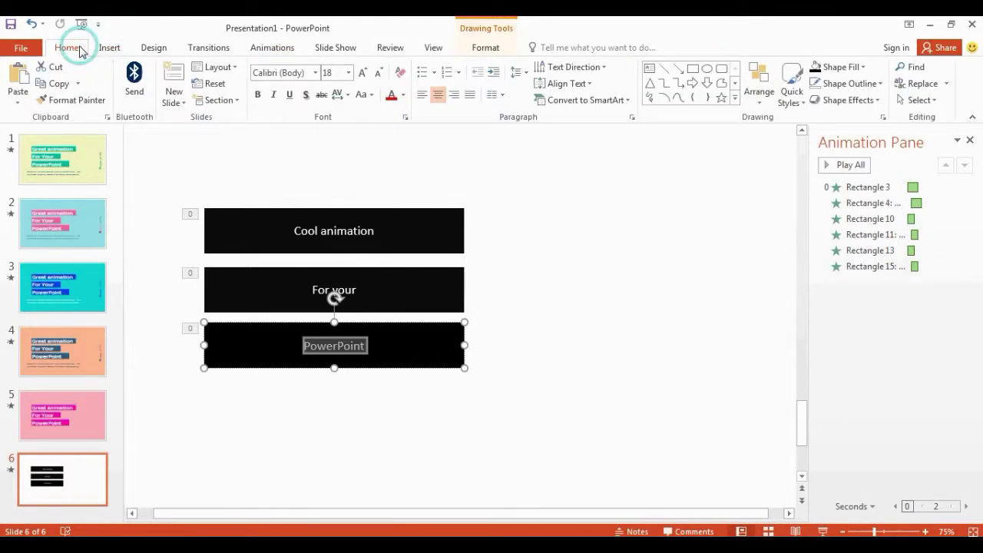
pyautogui.click(317, 74)
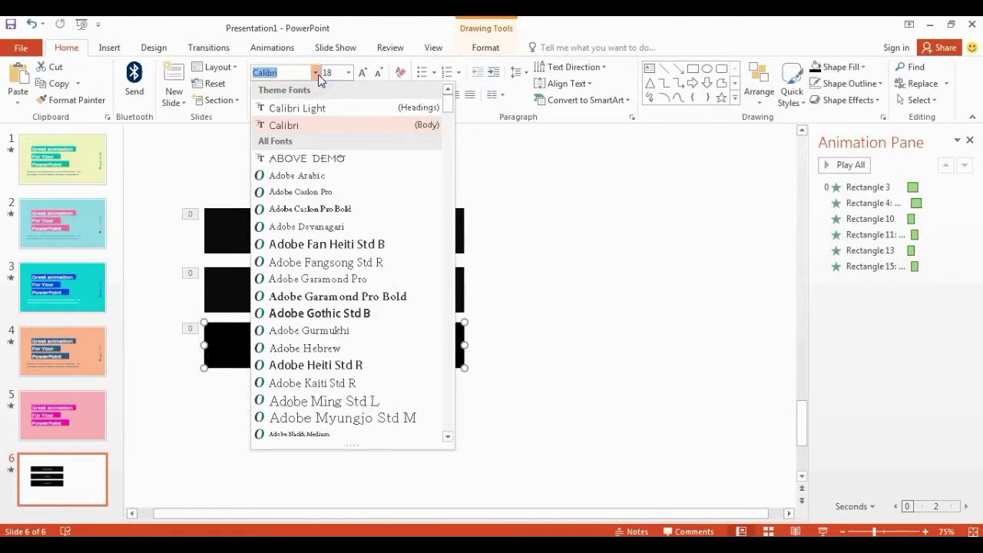
pyautogui.write('Raleway')
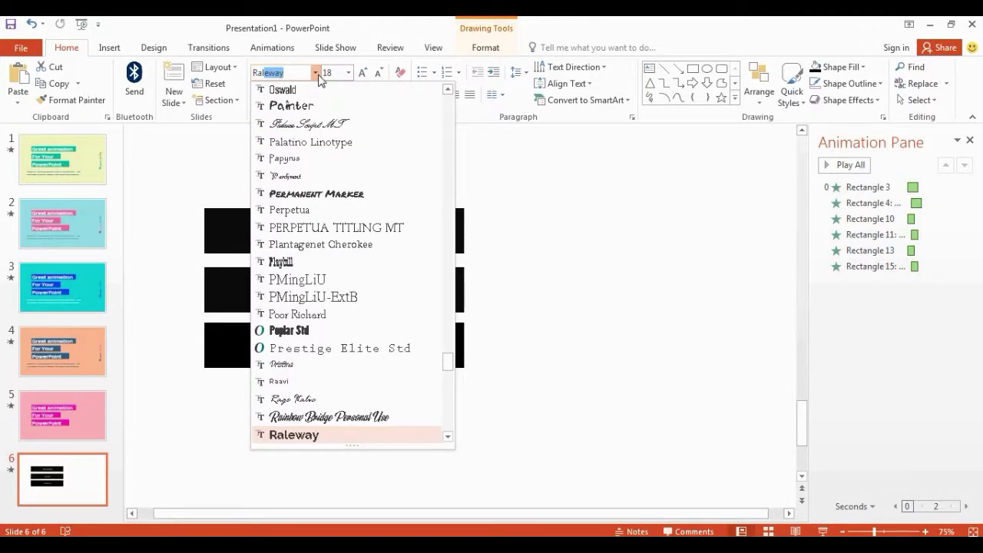
pyautogui.press('Return')
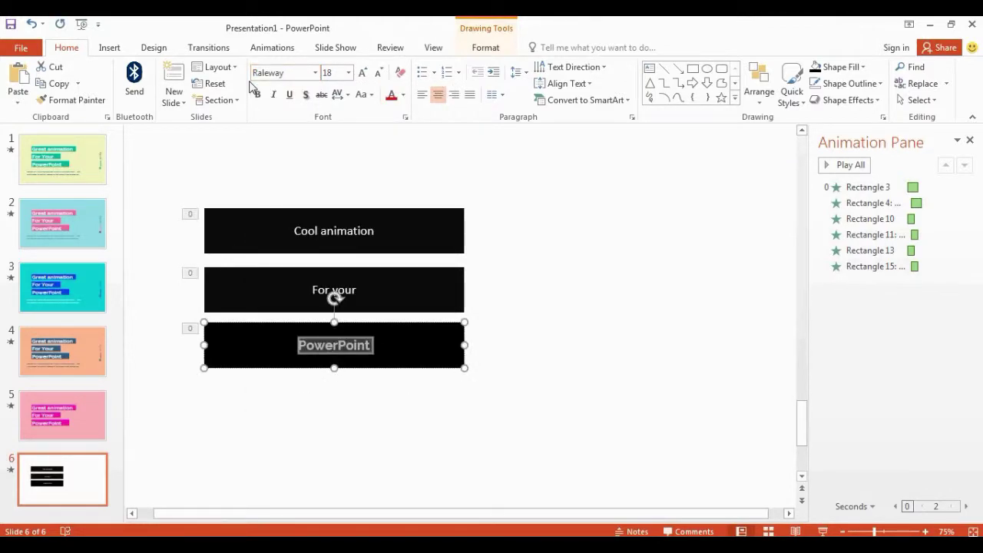
pyautogui.click(349, 74)
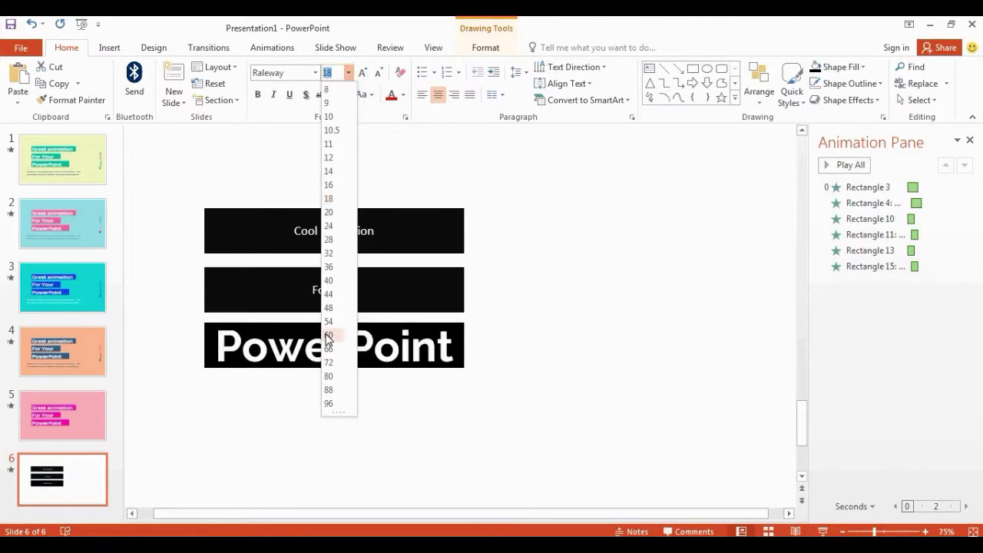
pyautogui.click(328, 335)
# - Set the For your text to Raleway at 60 pt
pyautogui.click(325, 292)
pyautogui.click(315, 72)
pyautogui.click(266, 162)
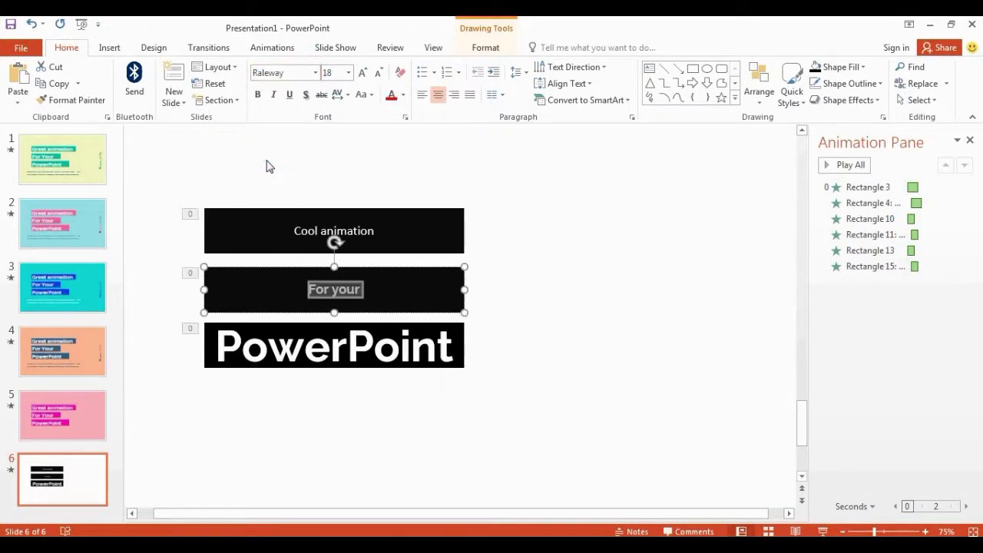
pyautogui.click(348, 72)
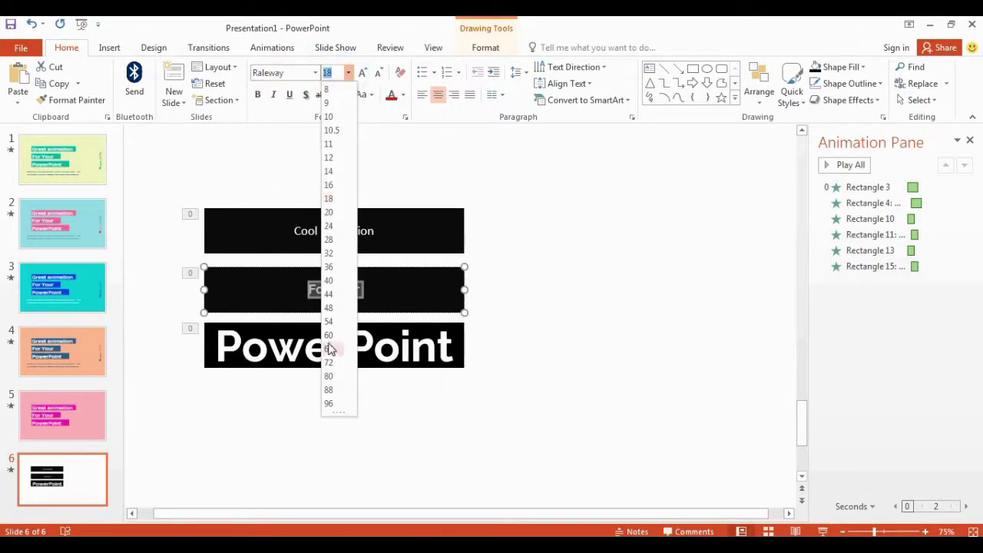
pyautogui.click(328, 336)
# - Set Cool animation to Raleway 60 pt and widen the top bar to fit it
pyautogui.click(334, 233)
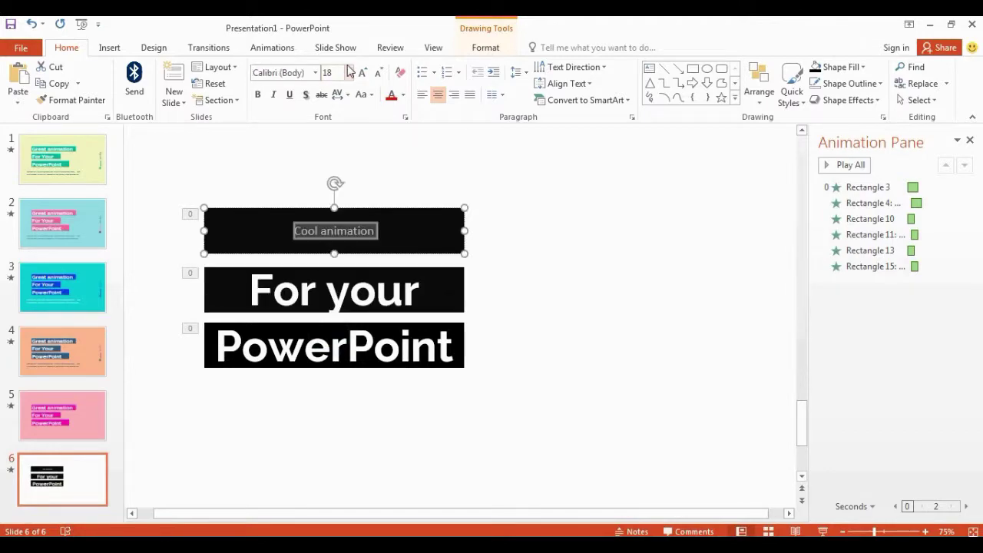
pyautogui.click(315, 72)
pyautogui.click(275, 158)
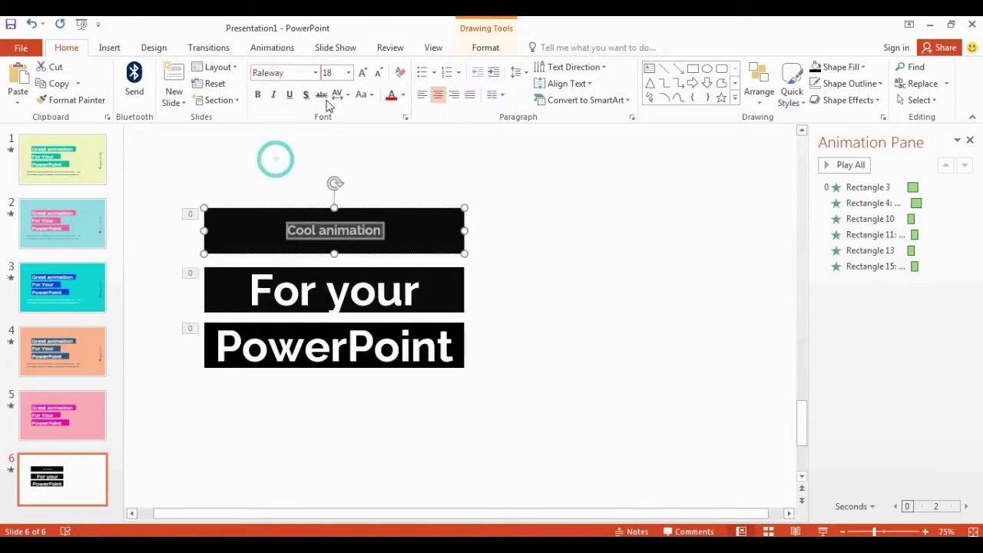
pyautogui.click(348, 72)
pyautogui.click(328, 335)
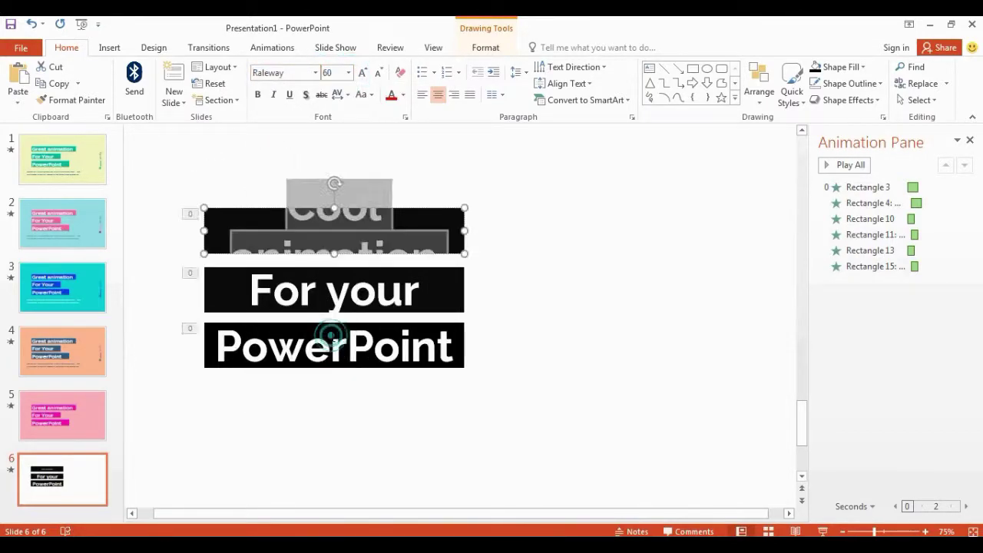
pyautogui.moveTo(467, 241); pyautogui.dragTo(538, 231)
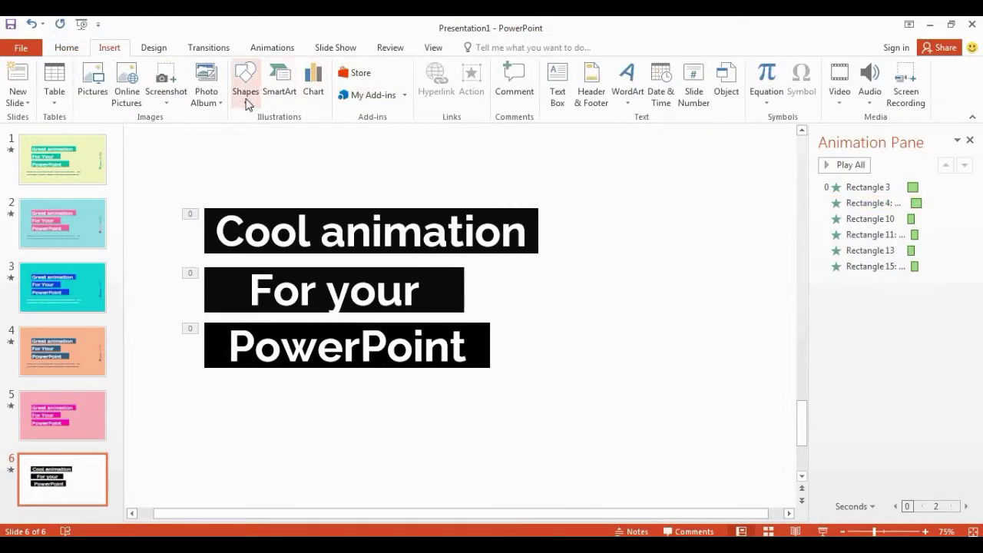
pyautogui.click(245, 96)
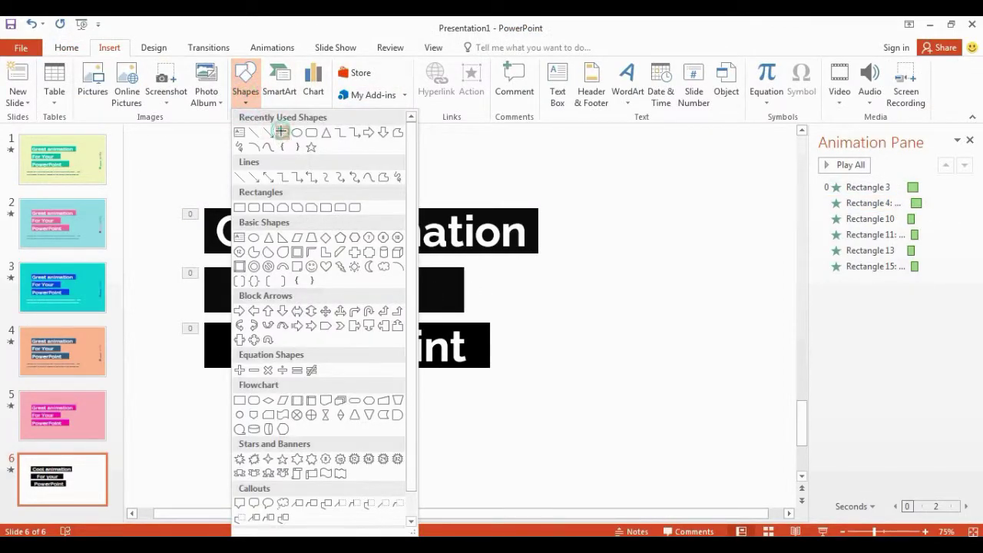
# - Draw a tall narrow rectangle left of the three bars, then select the Cool animation block and its mask
pyautogui.click(281, 131)
pyautogui.moveTo(144, 185)
pyautogui.mouseDown()
pyautogui.moveTo(161, 340)
pyautogui.moveTo(157, 411)
pyautogui.mouseUp()
pyautogui.moveTo(687, 276); pyautogui.dragTo(181, 167)
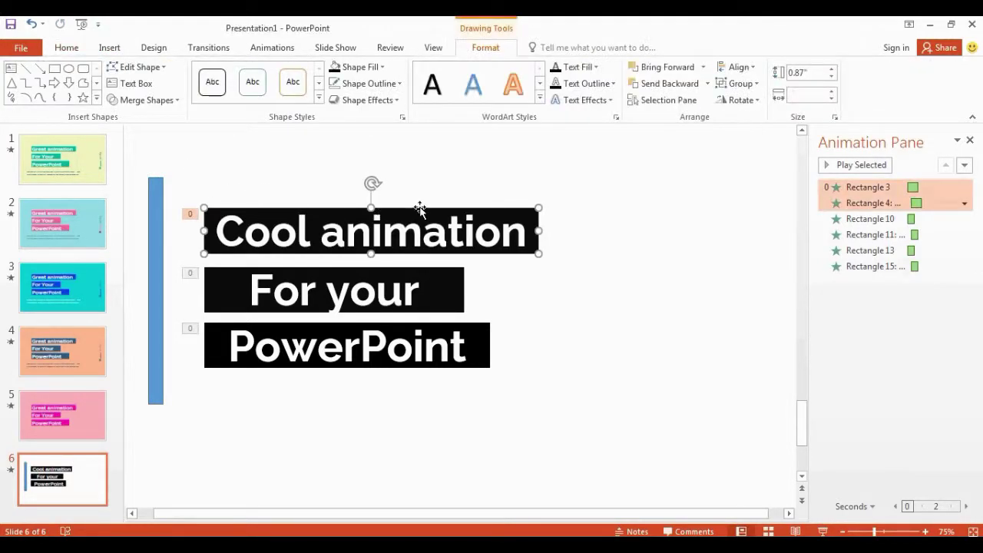
# - Apply a Left motion path to the Cool animation block and its mask
pyautogui.click(287, 48)
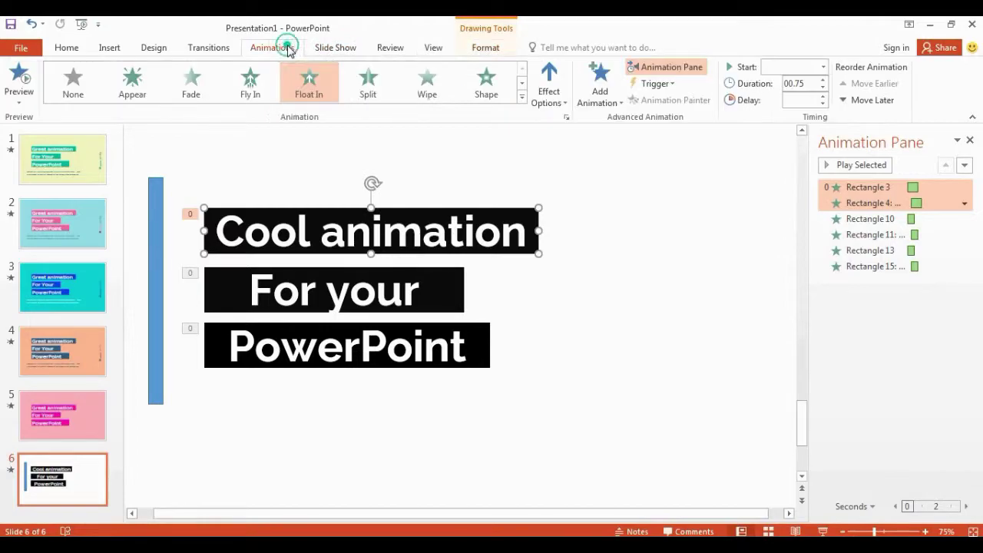
pyautogui.click(593, 106)
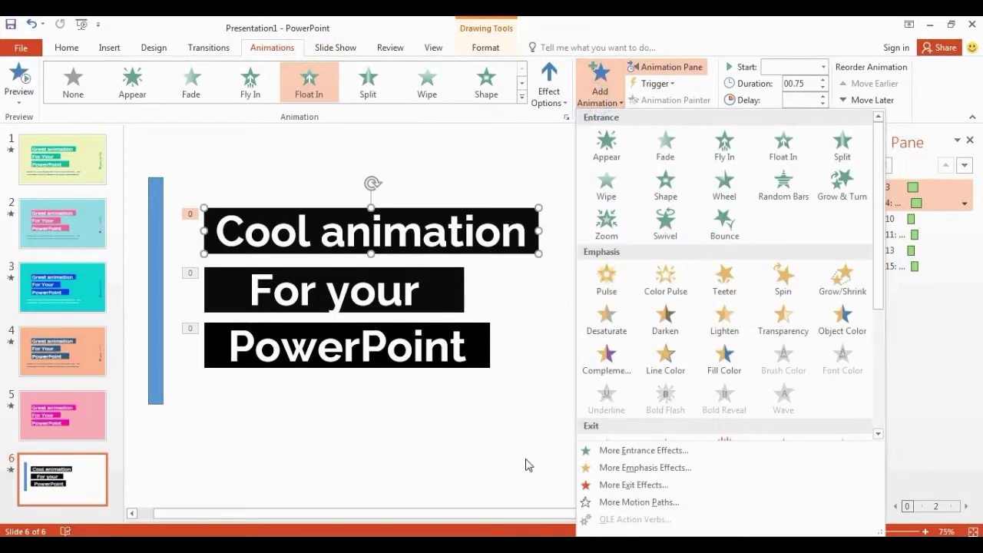
pyautogui.click(602, 503)
pyautogui.moveTo(592, 230); pyautogui.dragTo(593, 276)
pyautogui.click(407, 333)
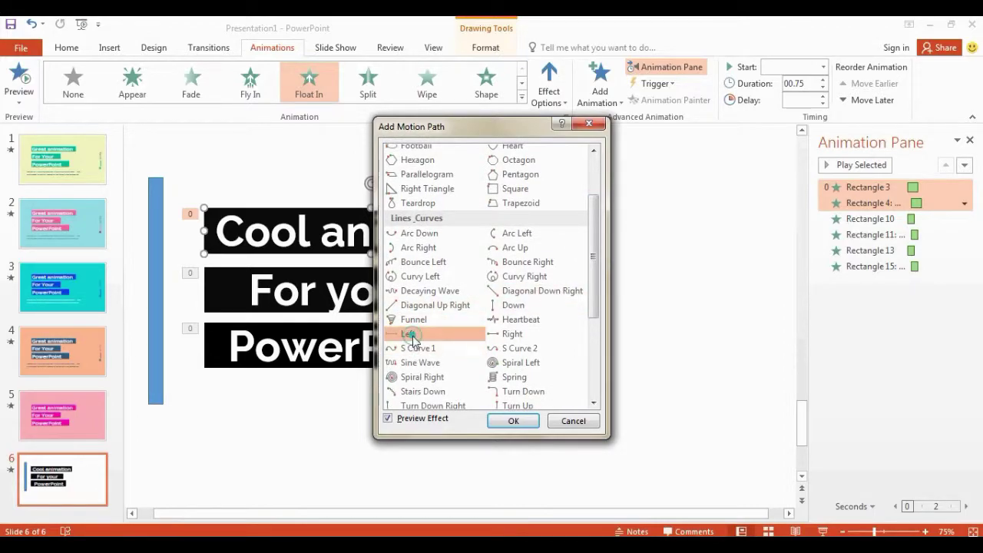
pyautogui.click(506, 419)
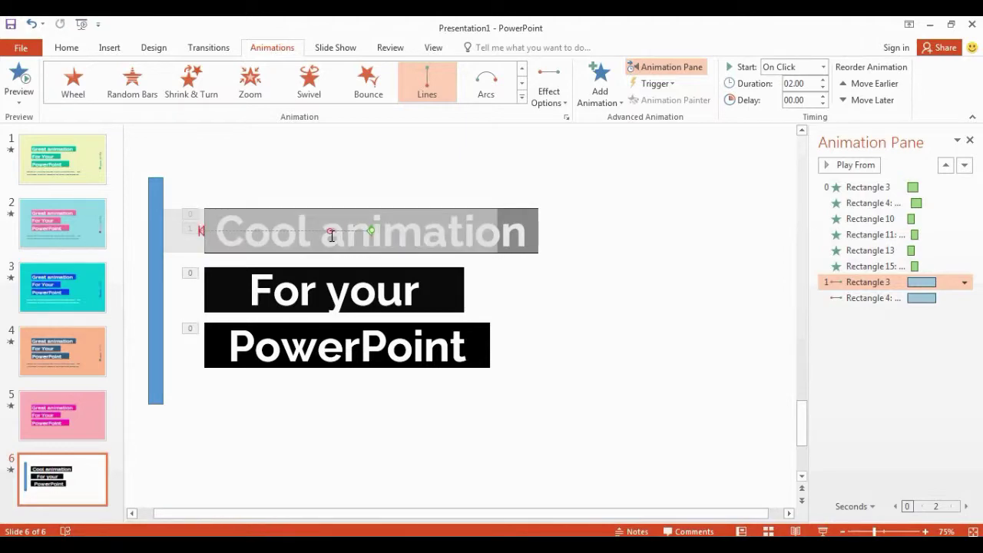
pyautogui.click(849, 298)
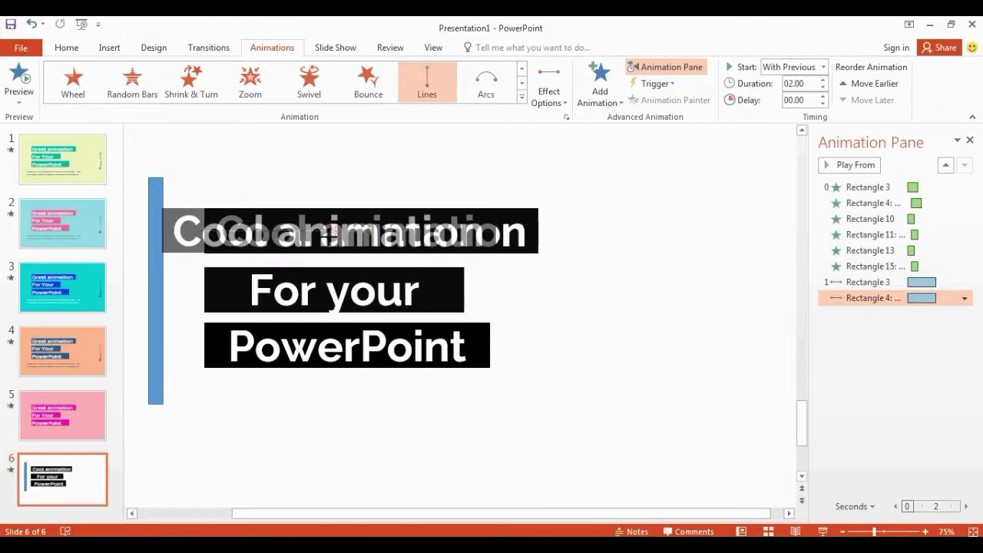
pyautogui.moveTo(619, 330); pyautogui.dragTo(159, 247)
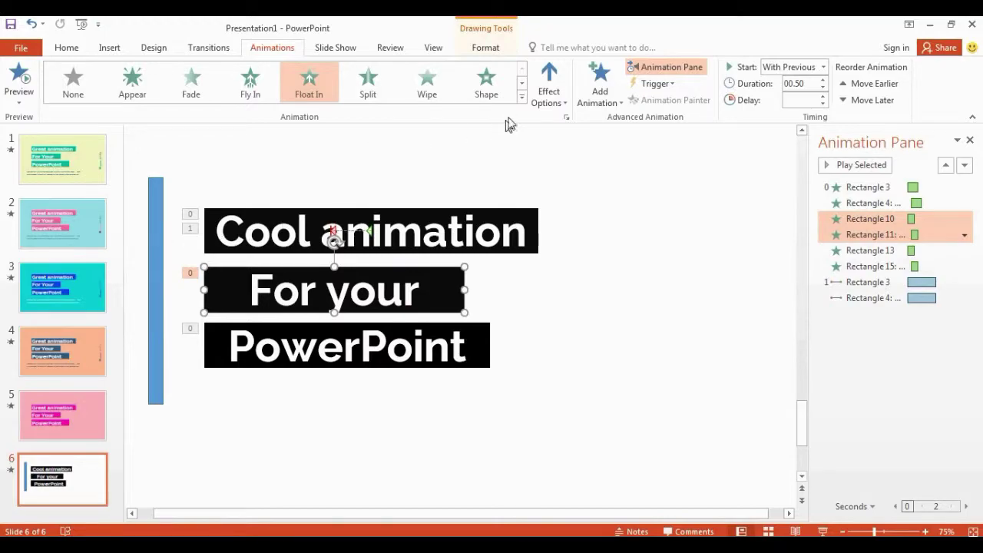
# - Add a Left motion path to the For your block and stretch its end point rightward
pyautogui.click(599, 96)
pyautogui.click(603, 502)
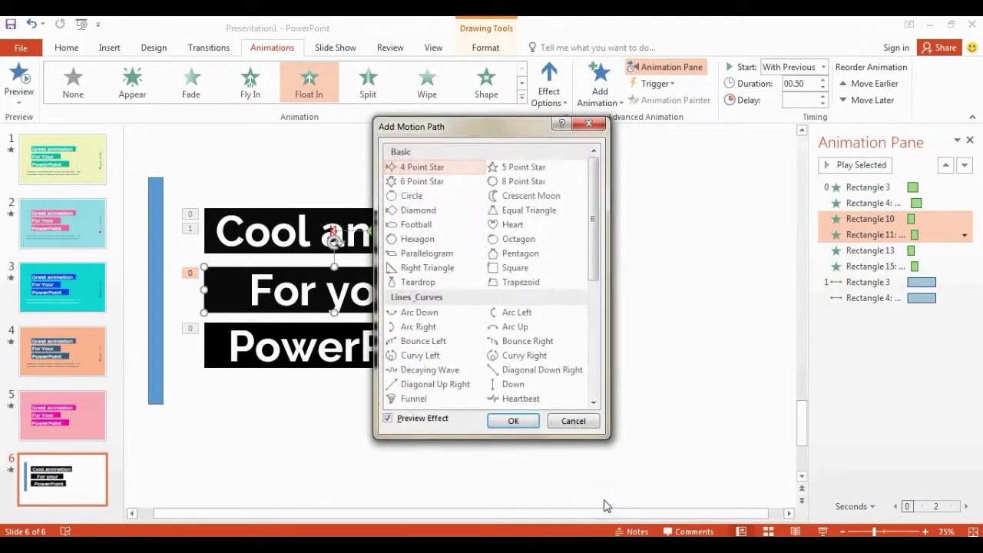
pyautogui.moveTo(592, 219); pyautogui.dragTo(592, 263)
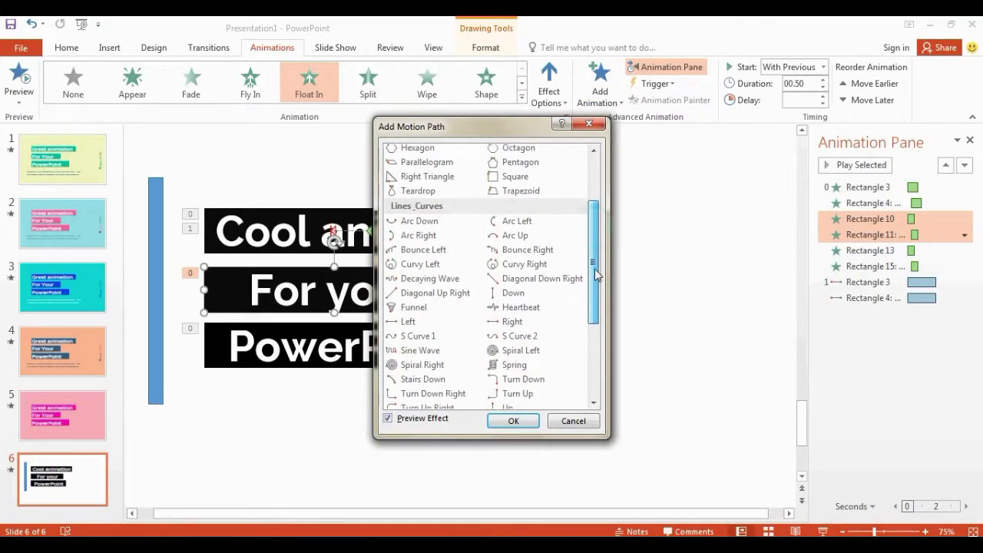
pyautogui.click(392, 323)
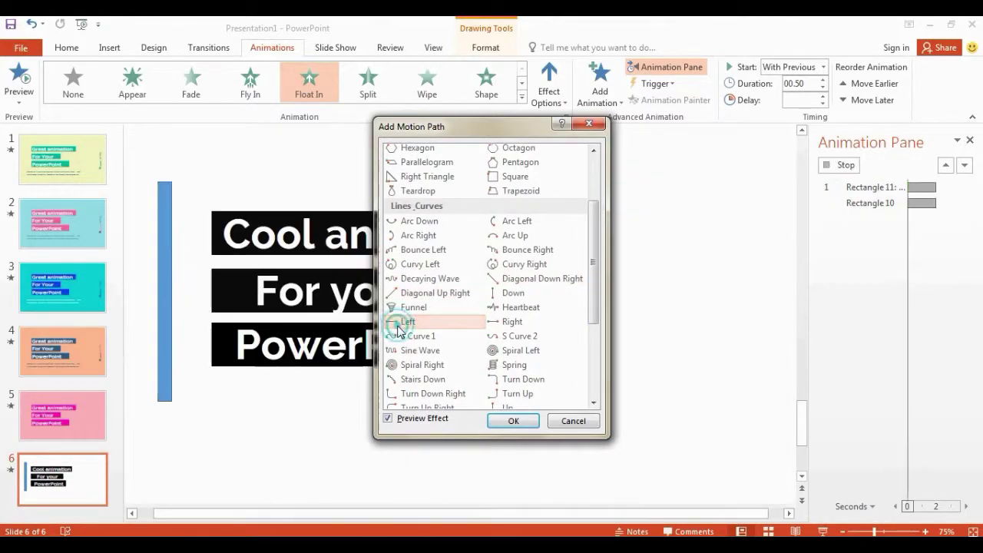
pyautogui.click(512, 420)
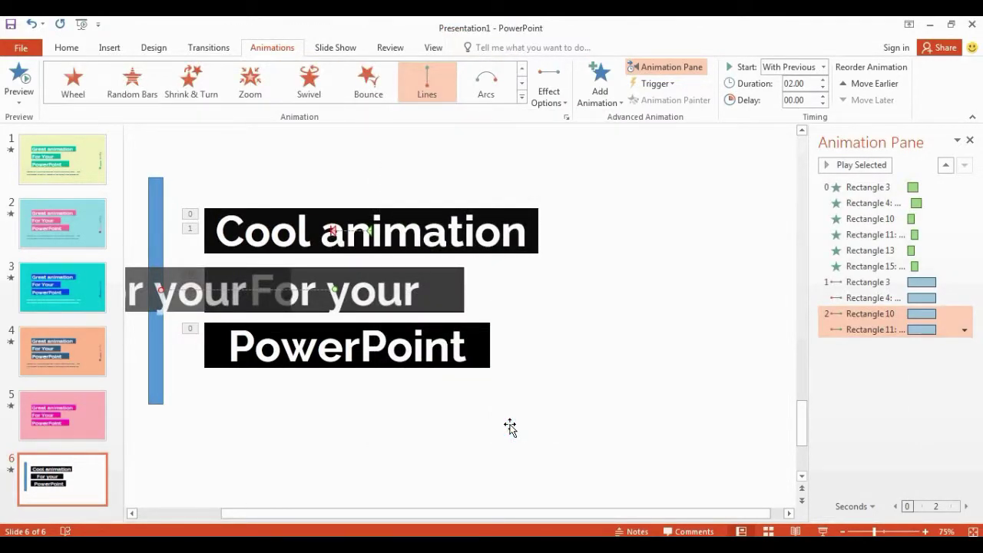
pyautogui.click(874, 313)
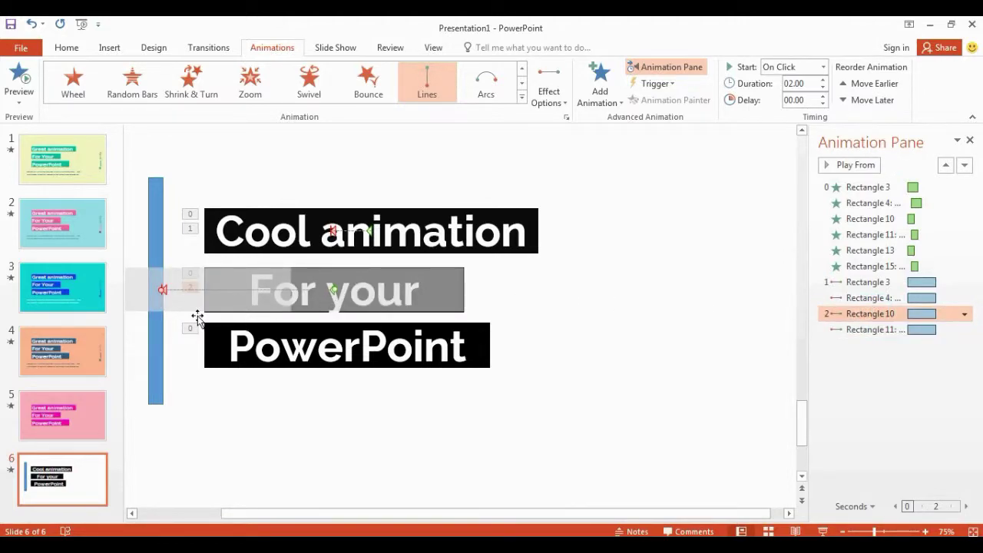
pyautogui.moveTo(164, 289); pyautogui.dragTo(297, 292)
pyautogui.click(852, 330)
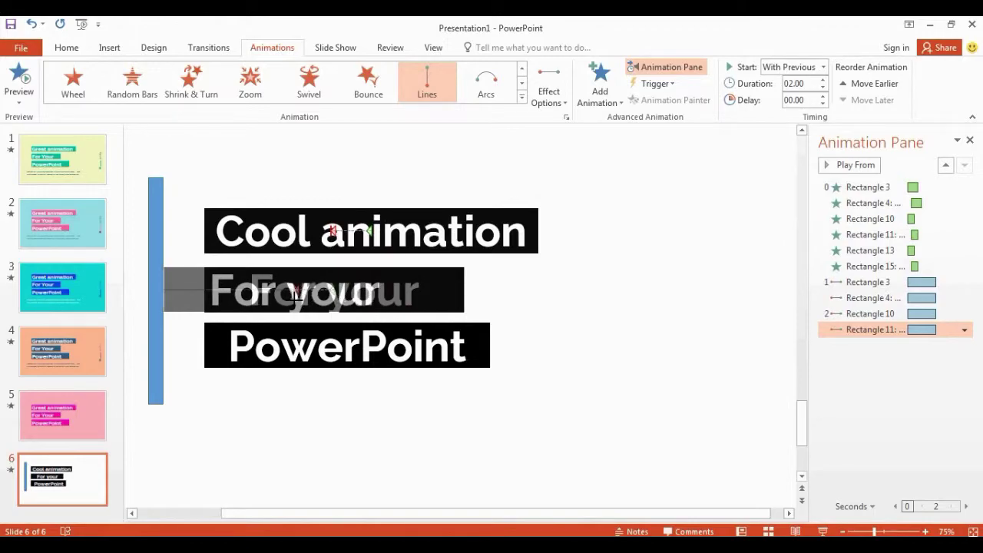
# - Add a Left motion path to the PowerPoint block and nudge its end slightly right
pyautogui.click(596, 98)
pyautogui.click(629, 504)
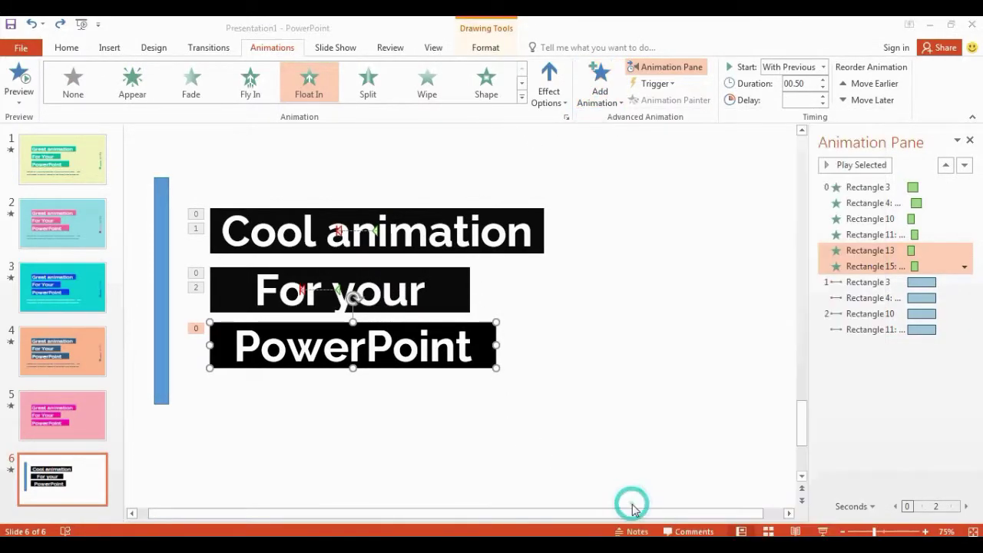
pyautogui.scroll(-4, 591, 223)
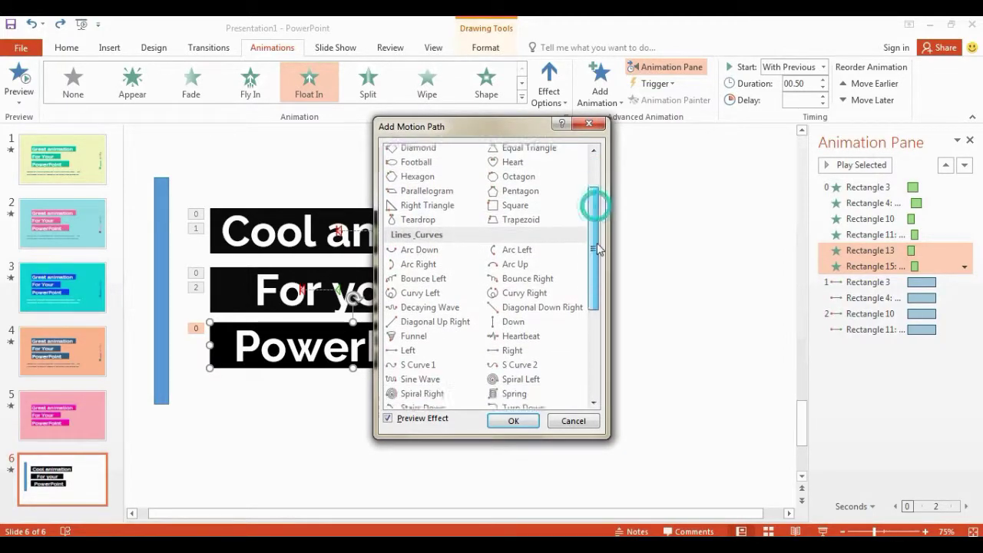
pyautogui.click(430, 262)
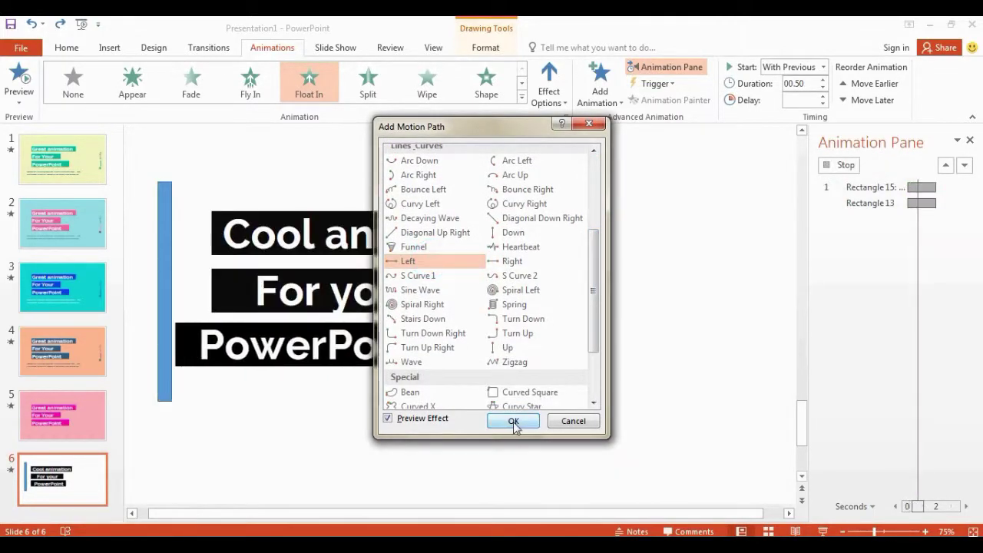
pyautogui.click(513, 421)
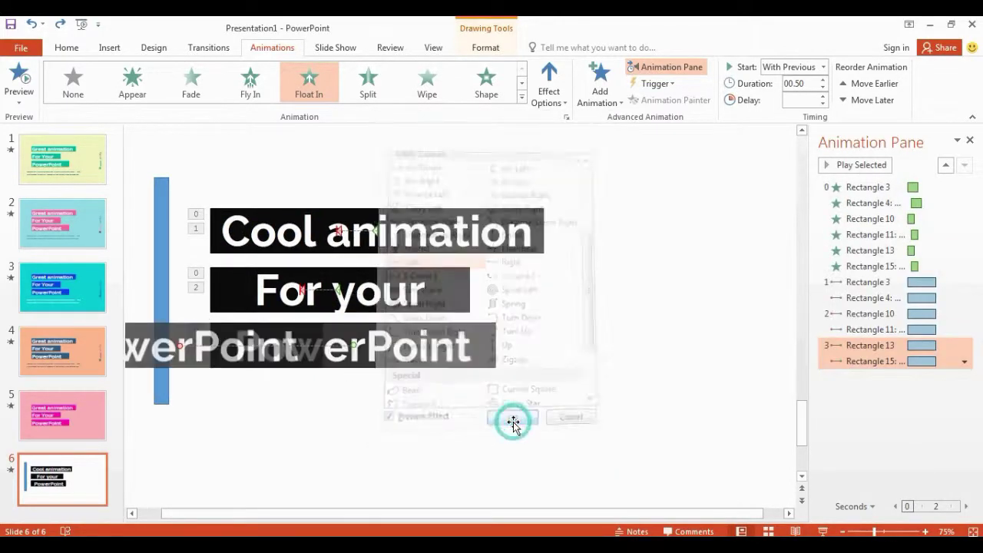
pyautogui.click(854, 347)
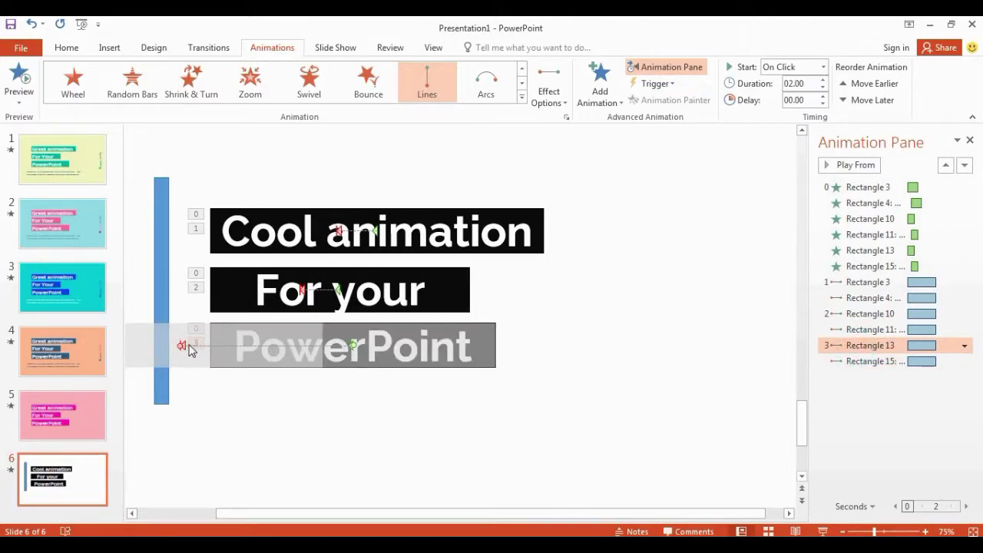
pyautogui.moveTo(187, 345); pyautogui.dragTo(190, 345)
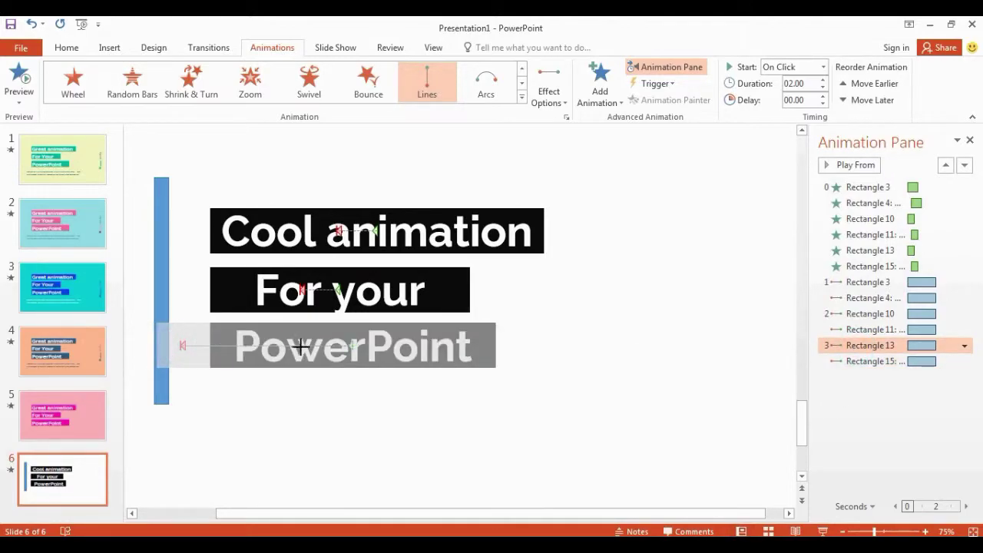
pyautogui.click(849, 363)
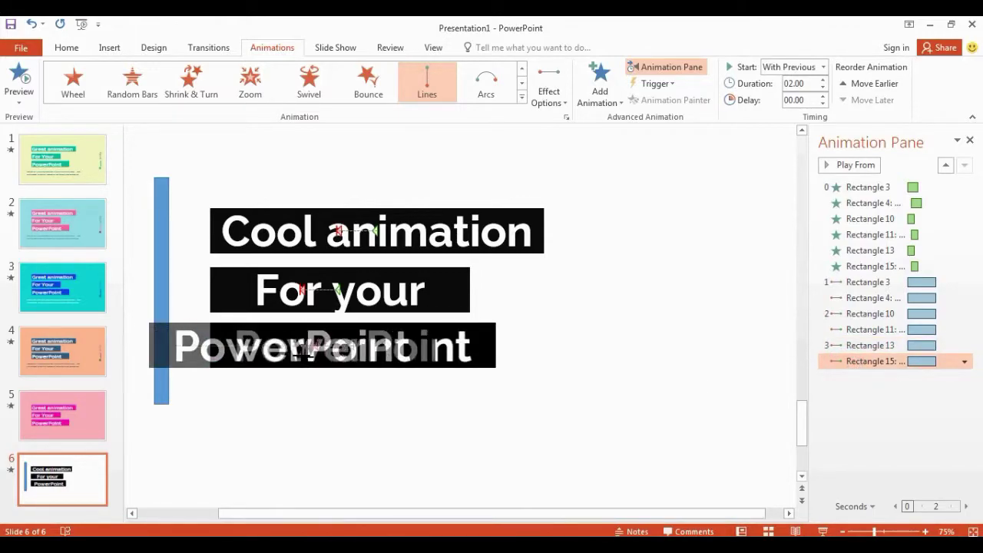
pyautogui.click(848, 282)
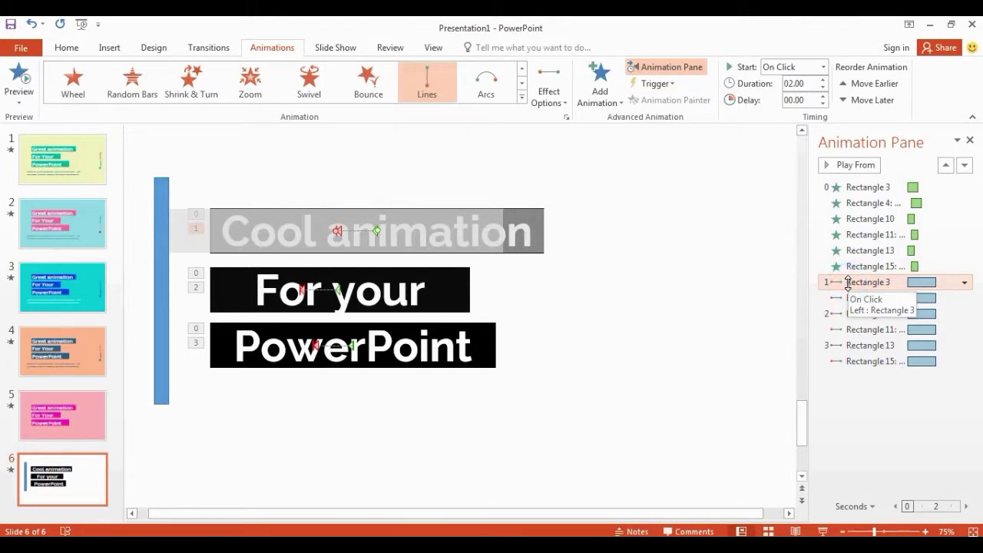
# - Make Rectangle 3's path start After Previous and shorten Rectangle 3 and 4 paths to 00.75
pyautogui.click(822, 68)
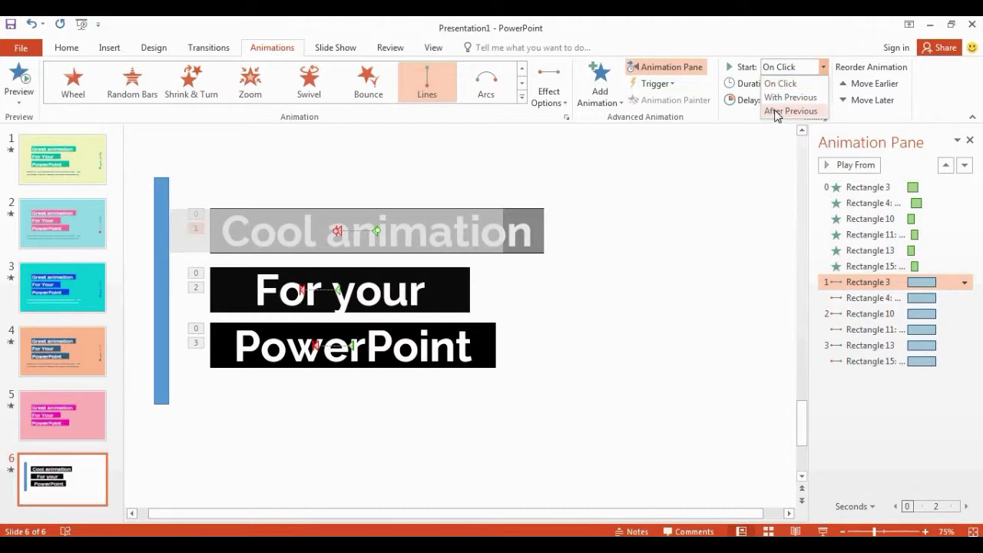
pyautogui.click(776, 112)
pyautogui.click(822, 88)
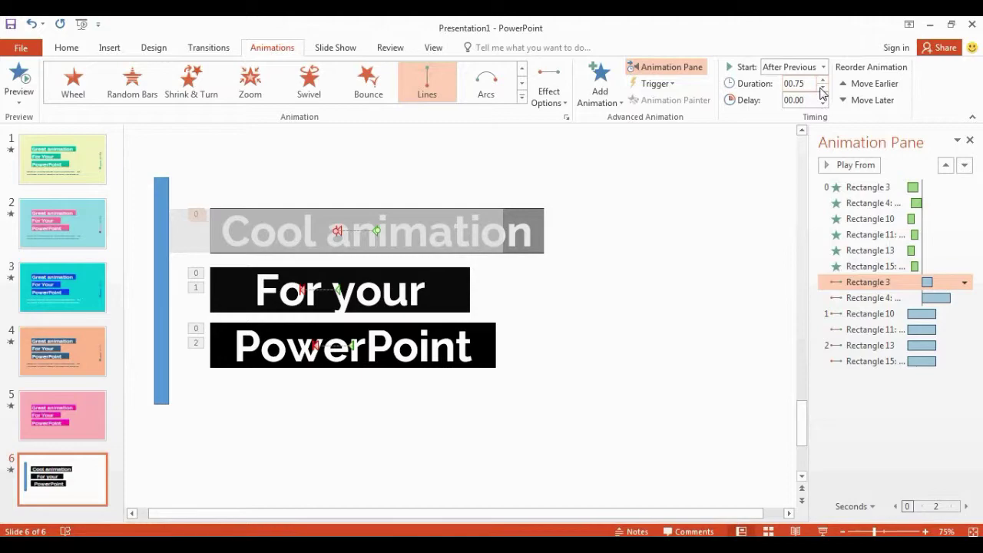
pyautogui.click(874, 298)
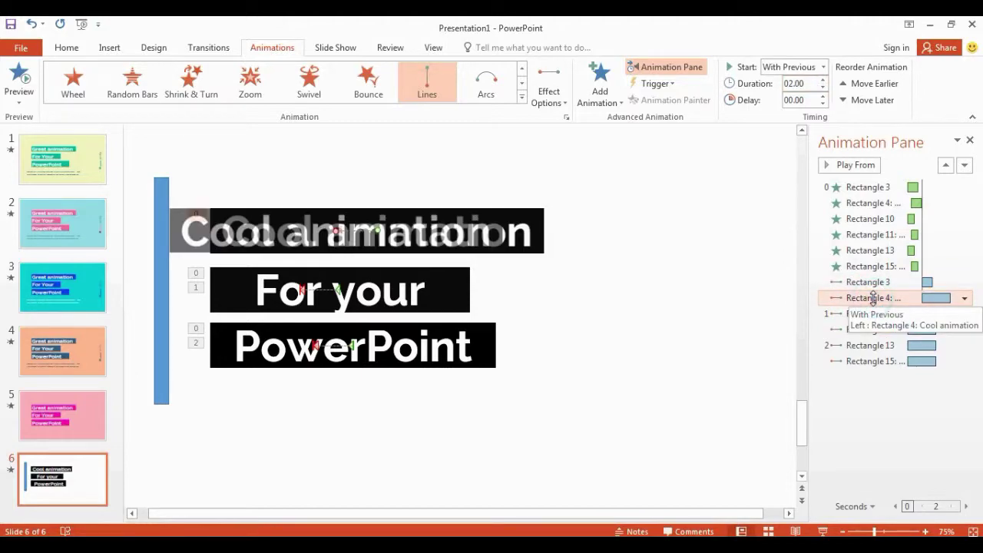
pyautogui.click(823, 89)
pyautogui.click(823, 89)
pyautogui.click(823, 89)
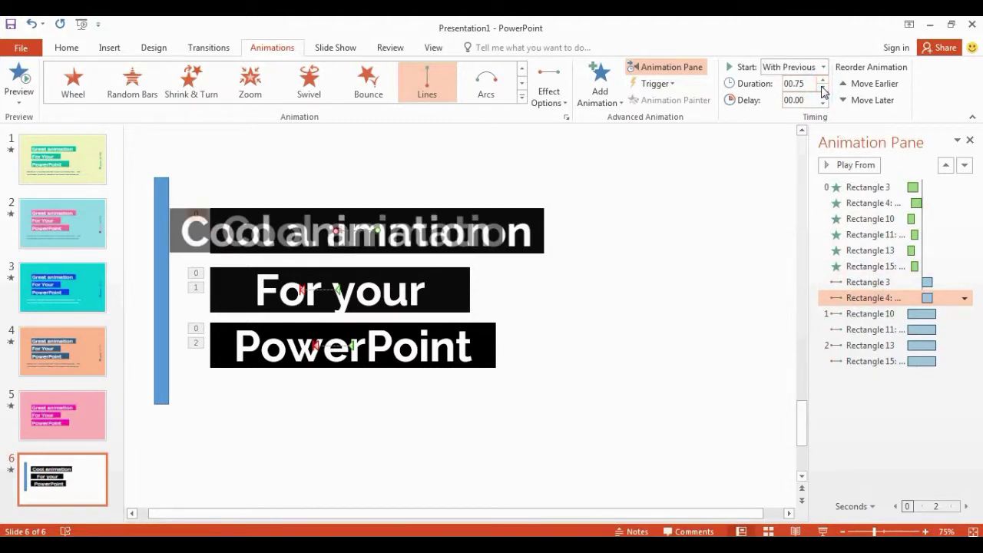
# - Set Rectangle 10's path to With Previous and shorten Rectangle 10 and 11 paths to 00.50
pyautogui.click(870, 313)
pyautogui.click(823, 67)
pyautogui.click(776, 97)
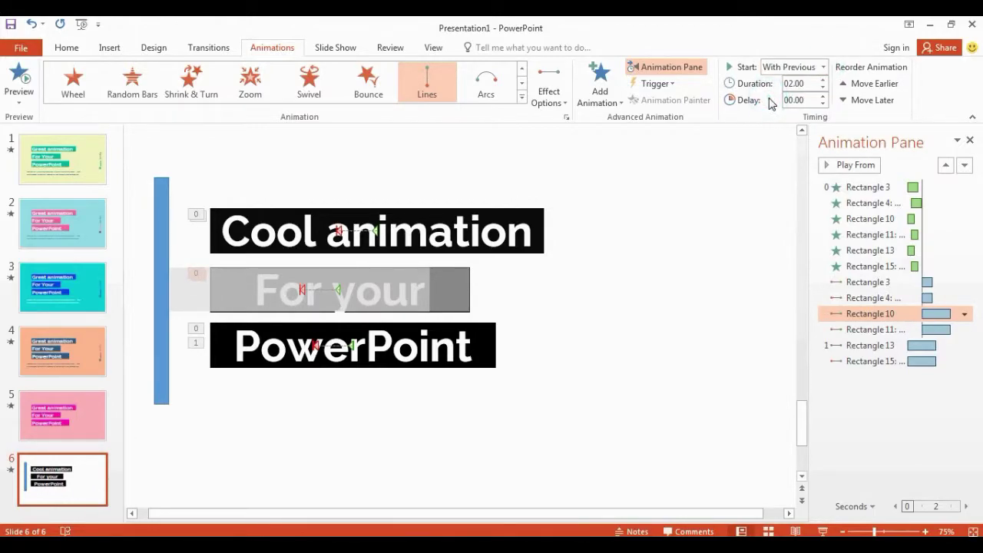
pyautogui.click(855, 317)
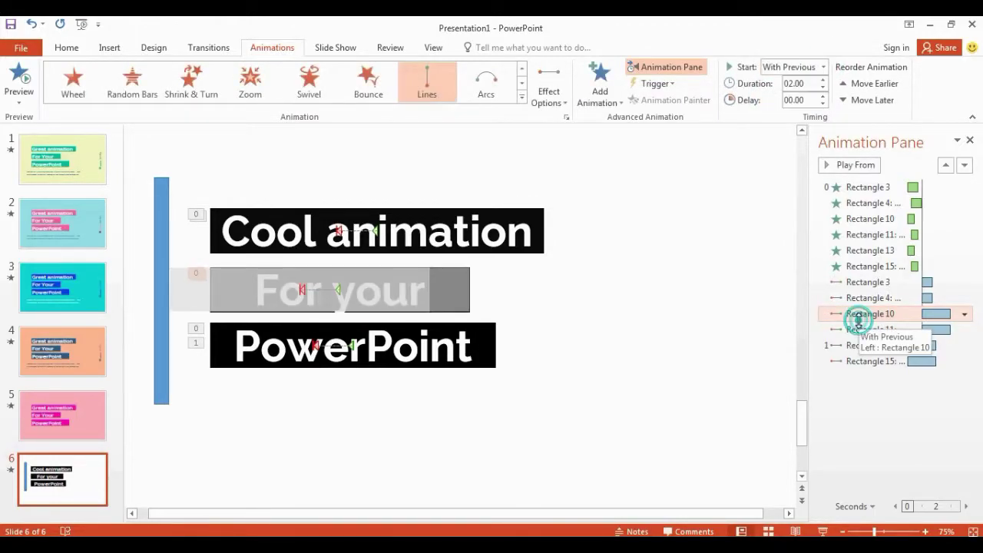
pyautogui.click(822, 67)
pyautogui.click(774, 98)
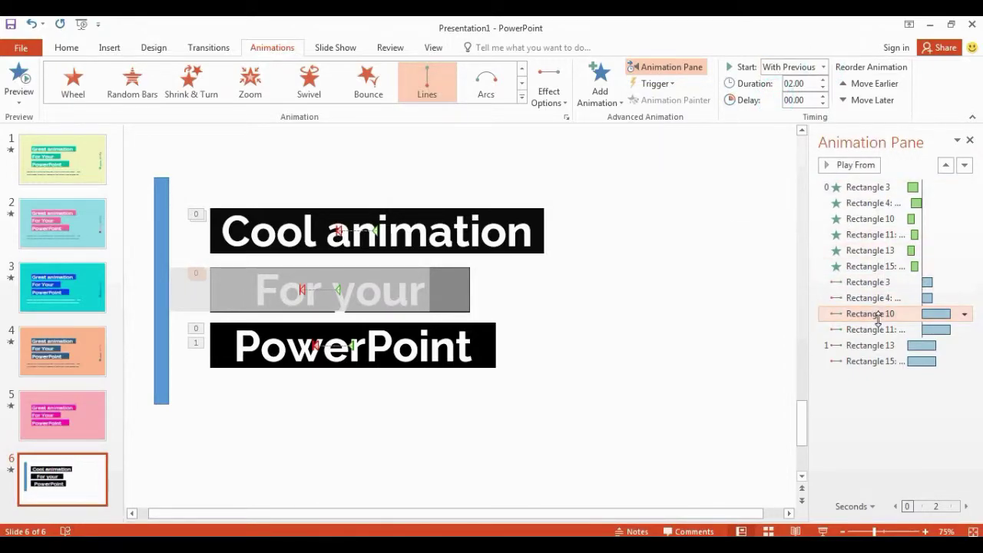
pyautogui.click(823, 89)
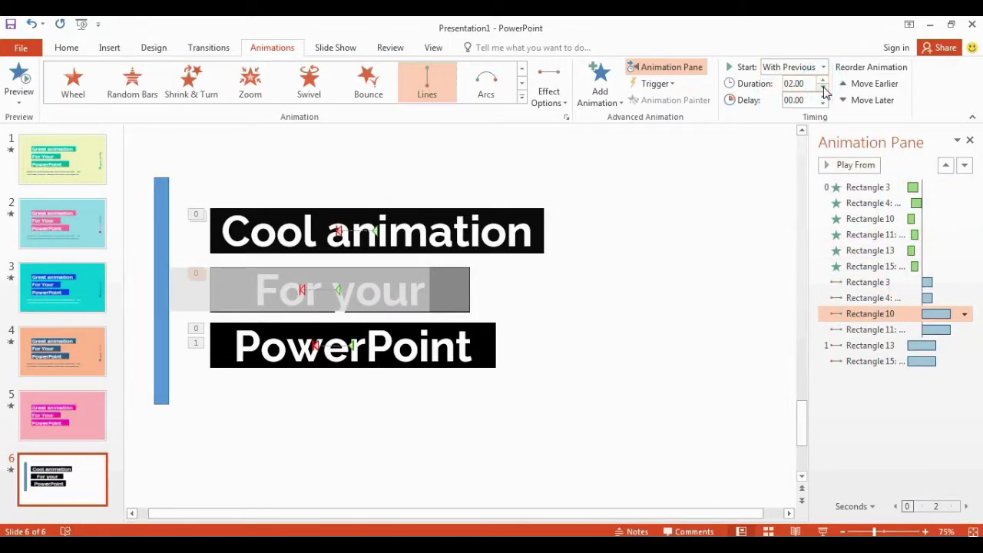
pyautogui.click(823, 89)
pyautogui.click(873, 329)
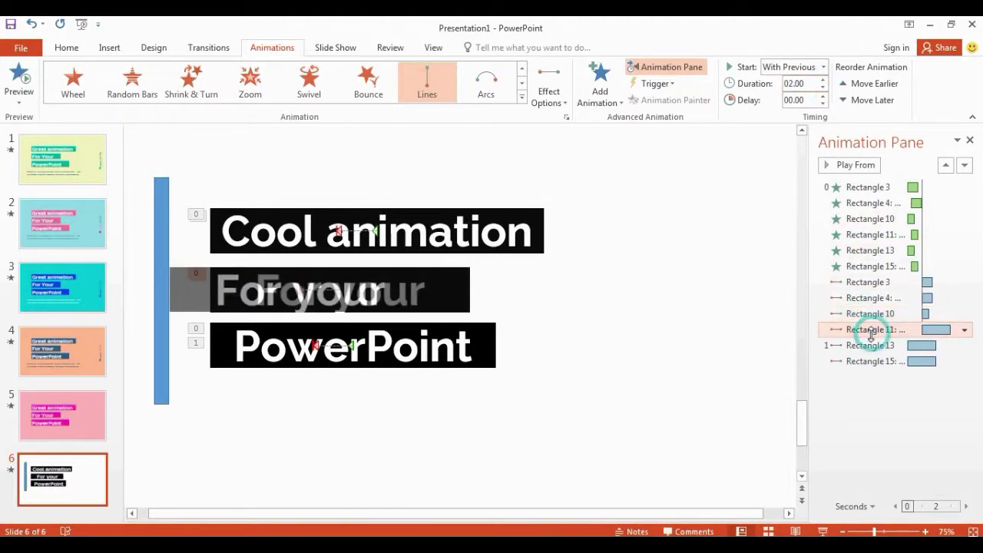
pyautogui.click(824, 88)
pyautogui.click(823, 87)
pyautogui.click(824, 88)
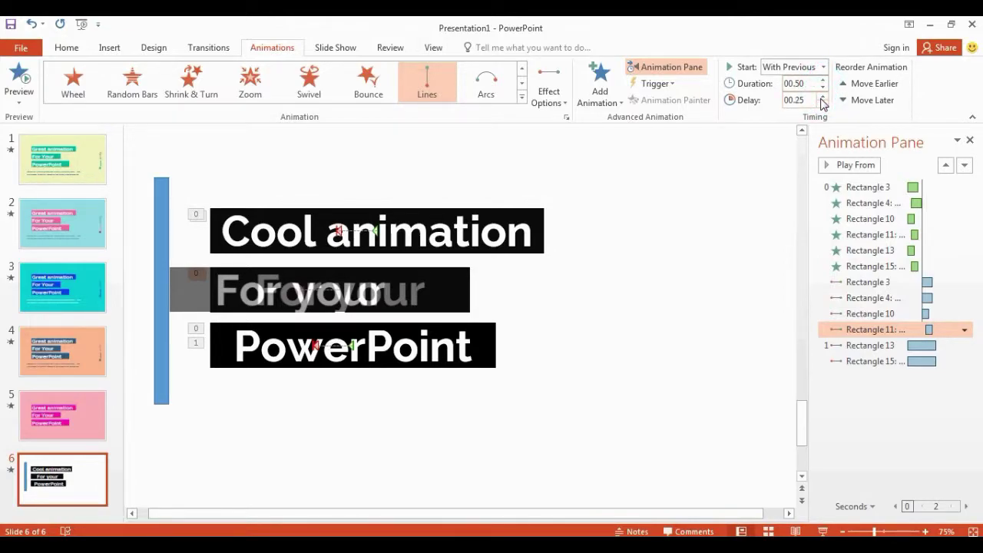
# - Set Rectangle 13's path to With Previous, 00.25 delay and 00.50 duration
pyautogui.click(861, 345)
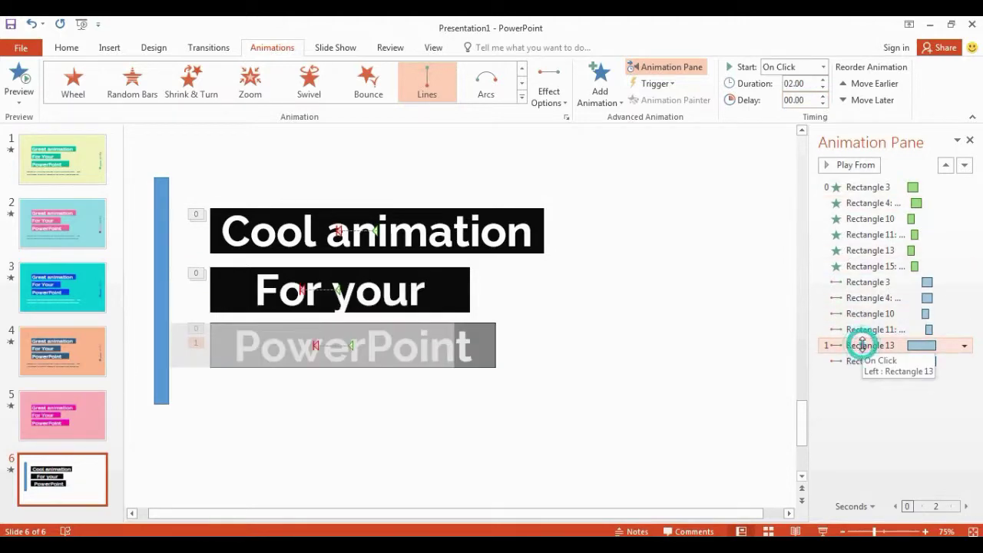
pyautogui.click(822, 67)
pyautogui.click(768, 95)
pyautogui.click(822, 96)
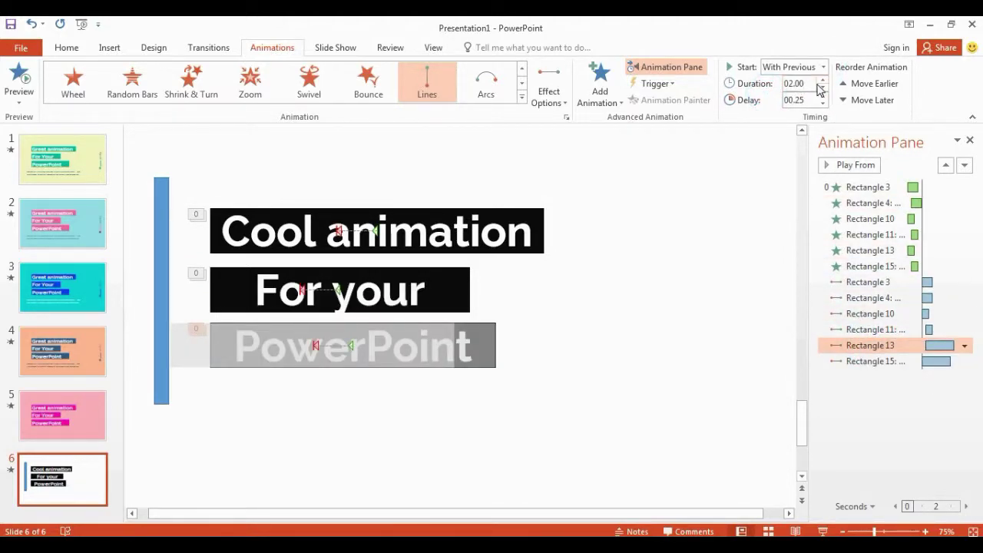
pyautogui.click(822, 88)
pyautogui.click(823, 88)
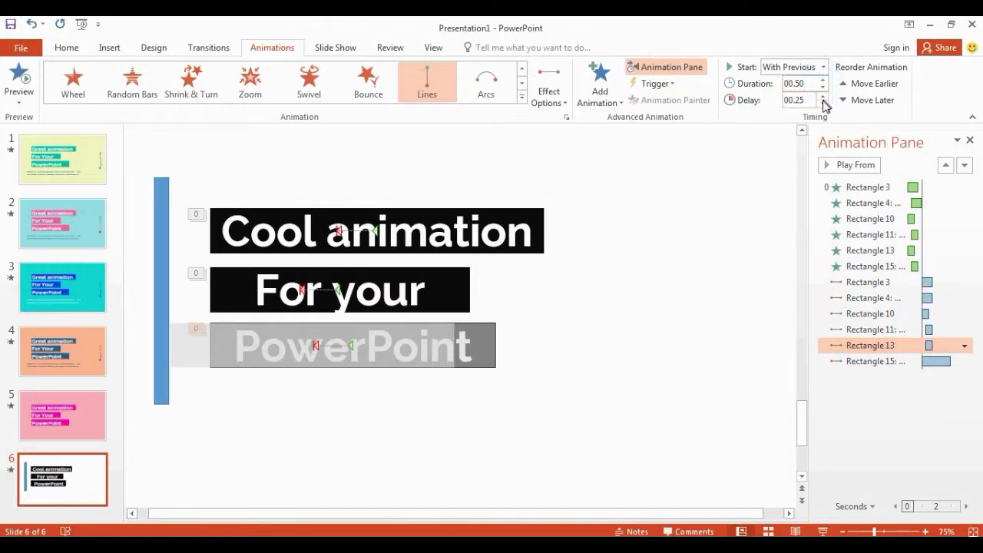
# - Shorten Rectangle 15's path to 00.50 with a 00.50 delay
pyautogui.click(868, 361)
pyautogui.click(823, 87)
pyautogui.click(823, 88)
pyautogui.click(823, 88)
pyautogui.click(824, 98)
pyautogui.click(824, 97)
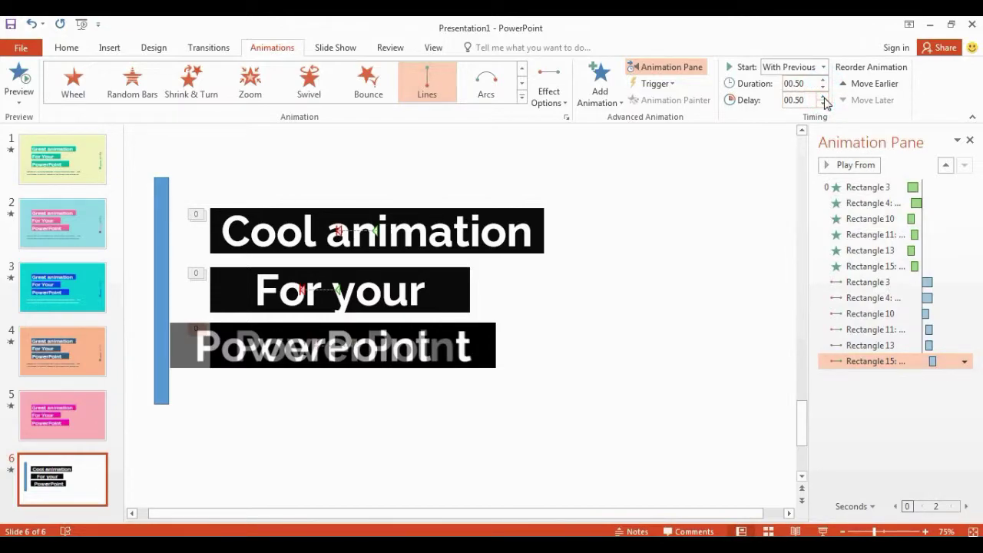
pyautogui.click(839, 190)
pyautogui.click(840, 202)
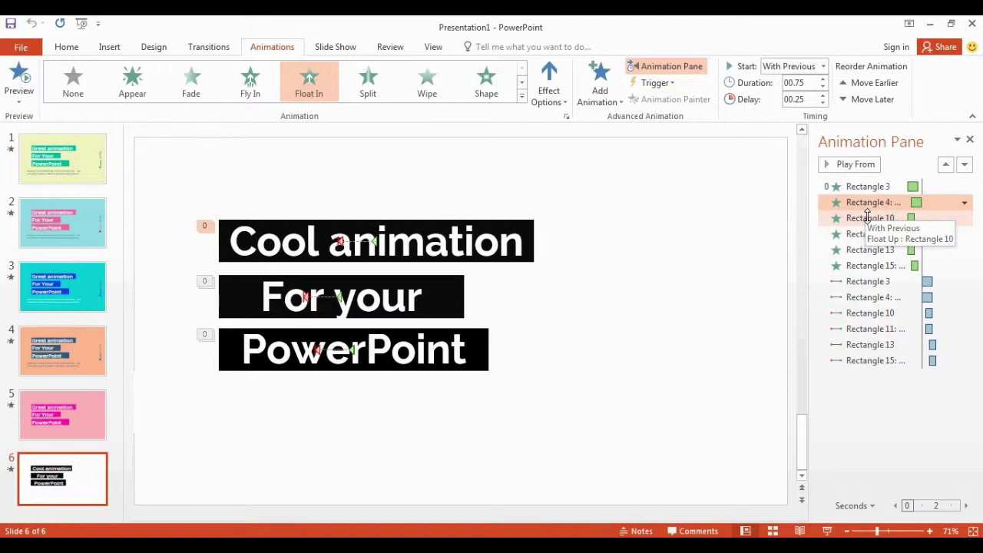
# - Review the timing of every rectangle's entrance and Lines animations, then show slide 2
pyautogui.click(868, 216)
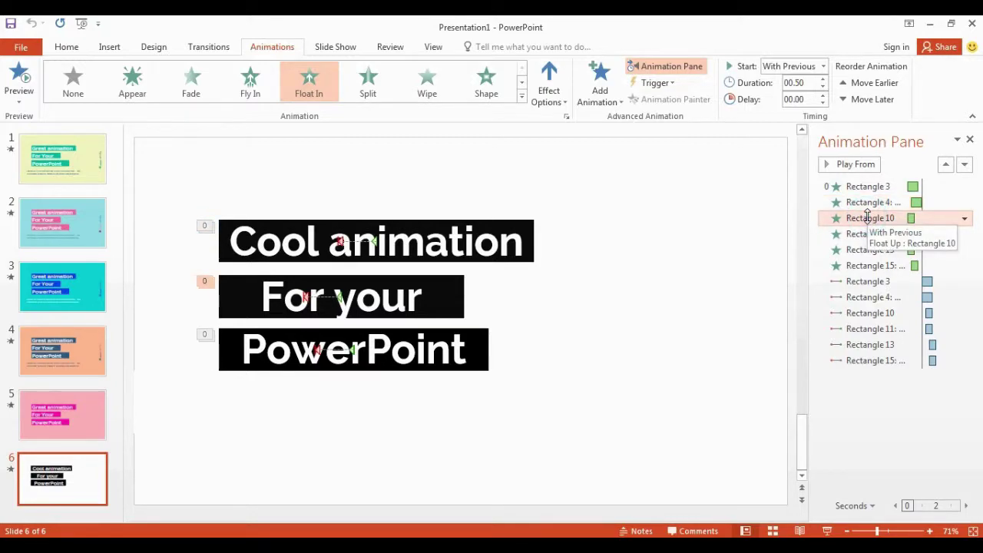
pyautogui.click(869, 232)
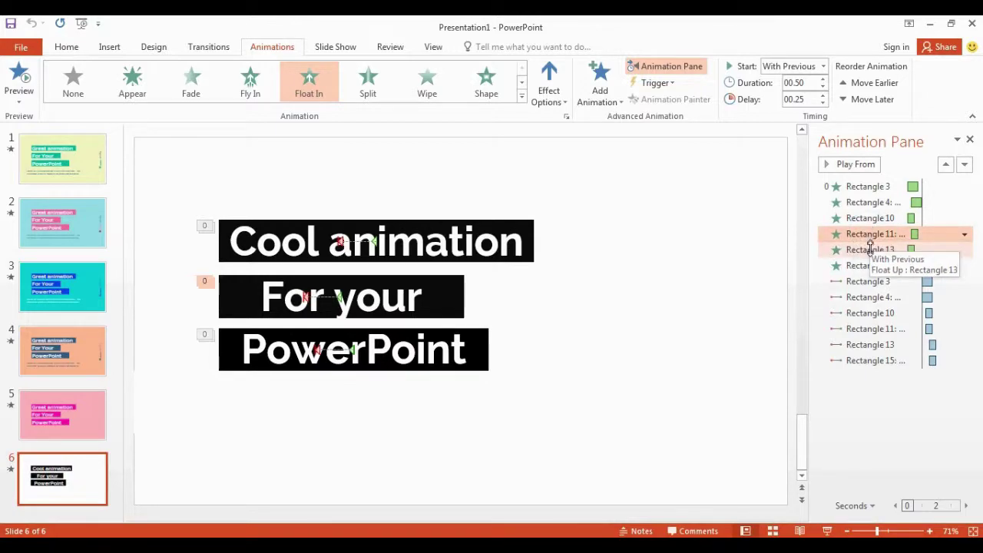
pyautogui.click(870, 250)
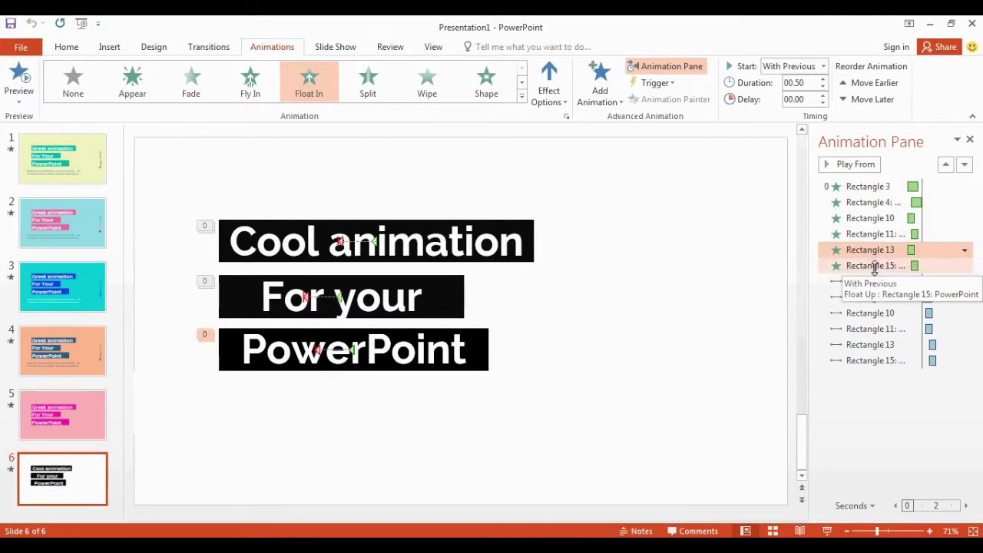
pyautogui.click(874, 266)
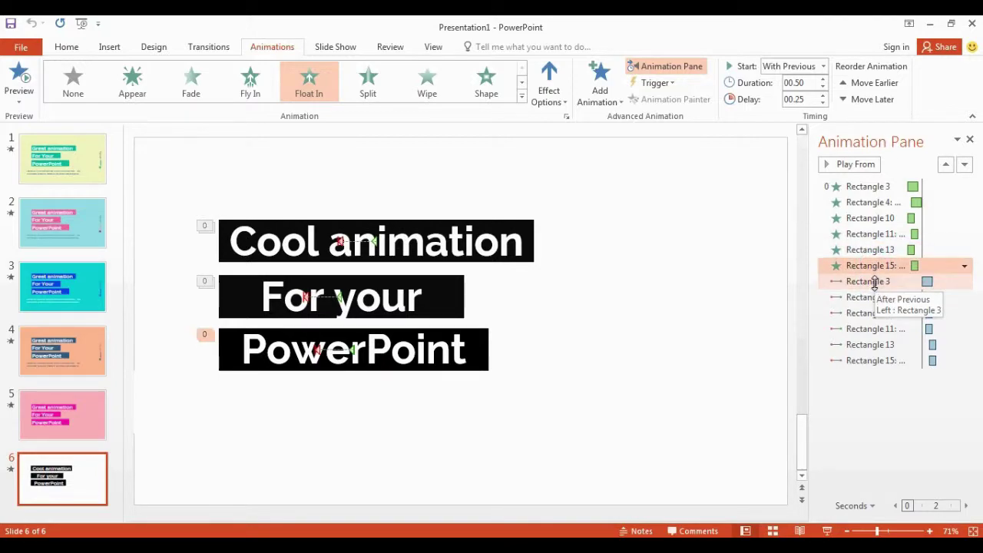
pyautogui.click(874, 281)
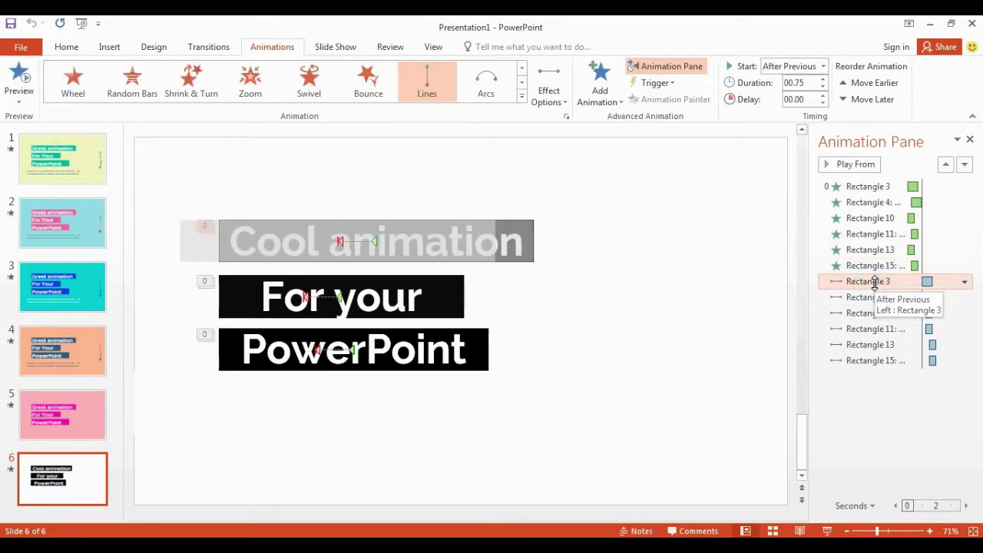
pyautogui.click(874, 296)
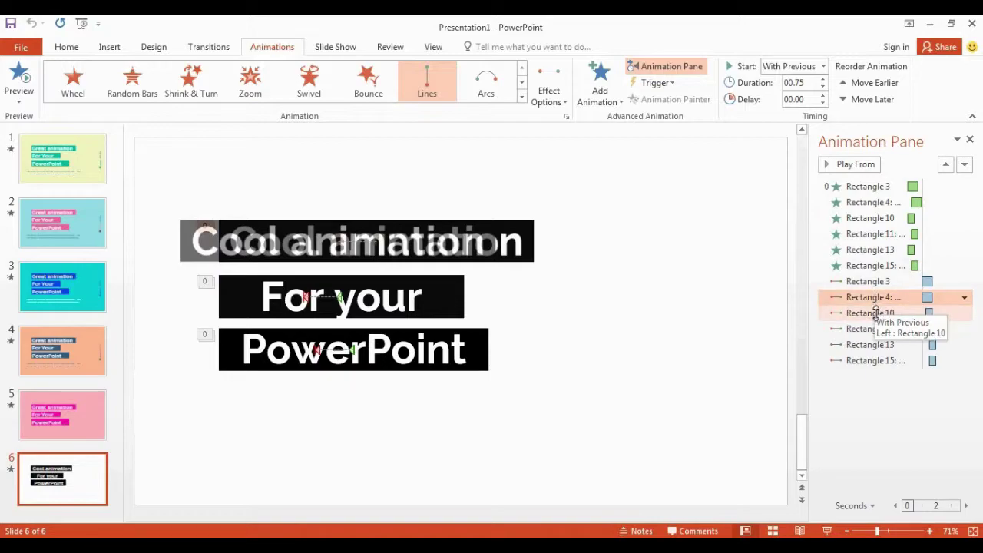
pyautogui.click(875, 313)
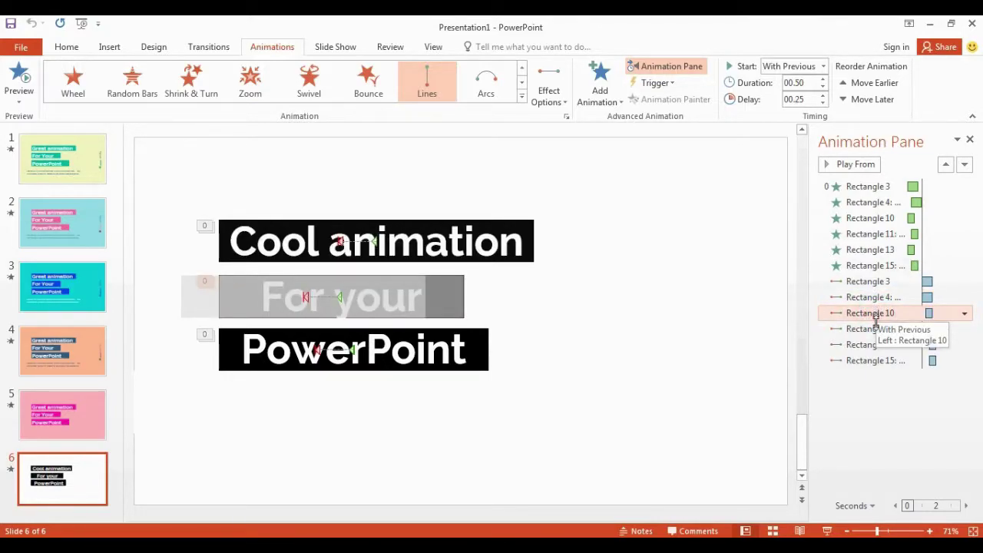
pyautogui.click(876, 326)
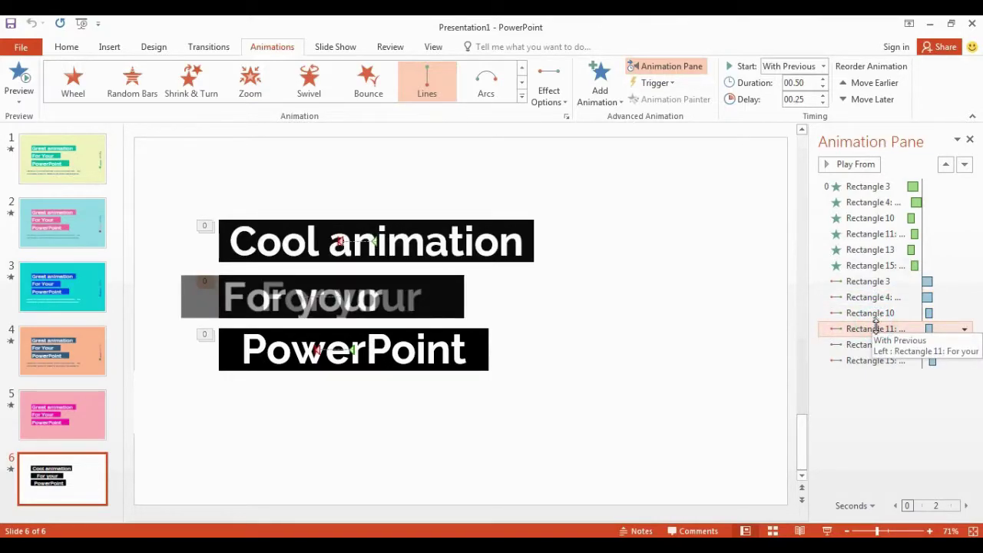
pyautogui.click(876, 345)
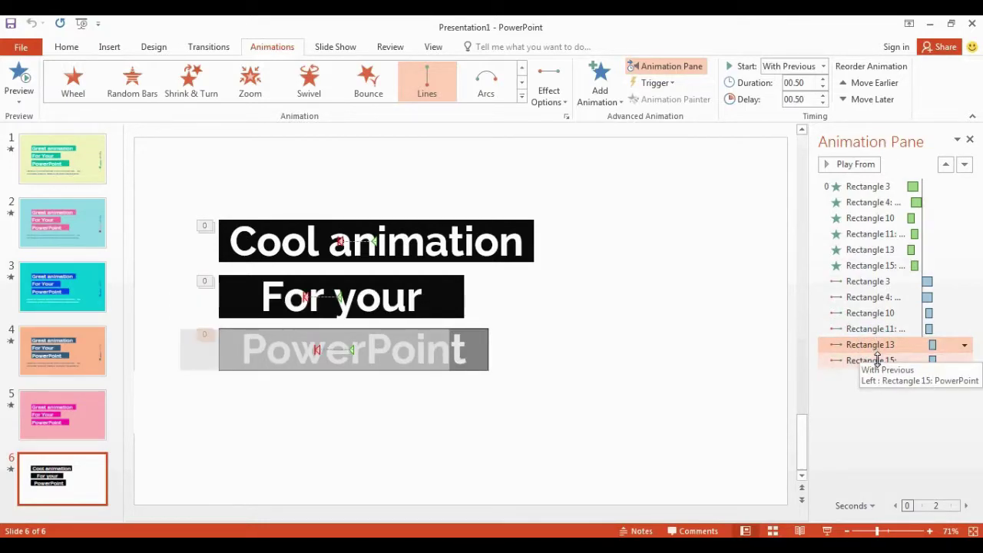
pyautogui.click(876, 360)
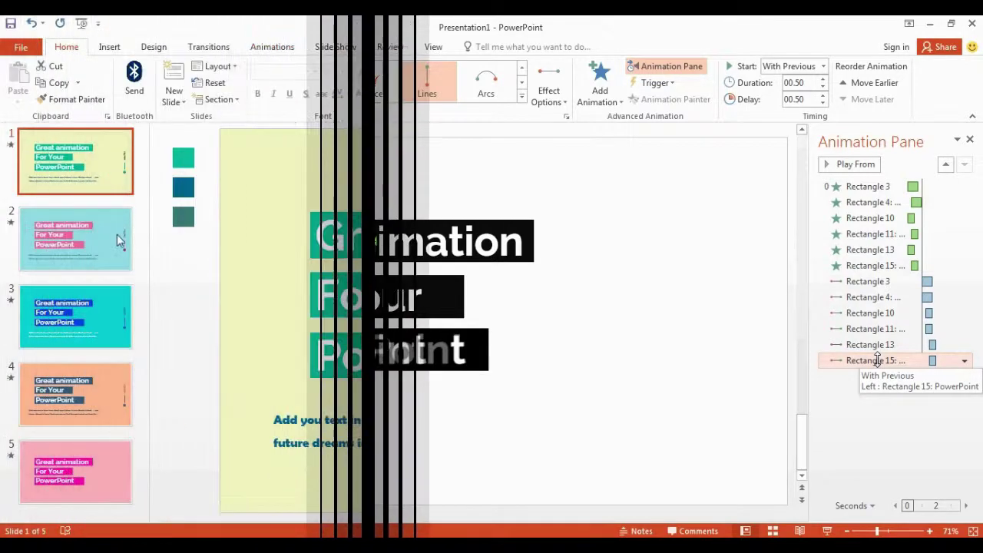
pyautogui.click(114, 244)
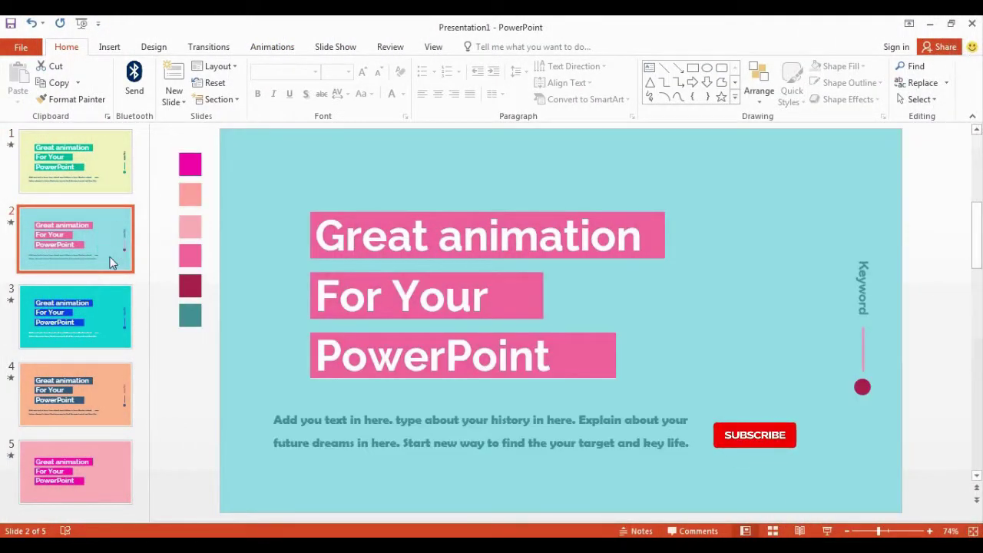
# - Browse example slides 3, 4 and 5, including the orange and pink ones
pyautogui.click(84, 320)
pyautogui.click(90, 383)
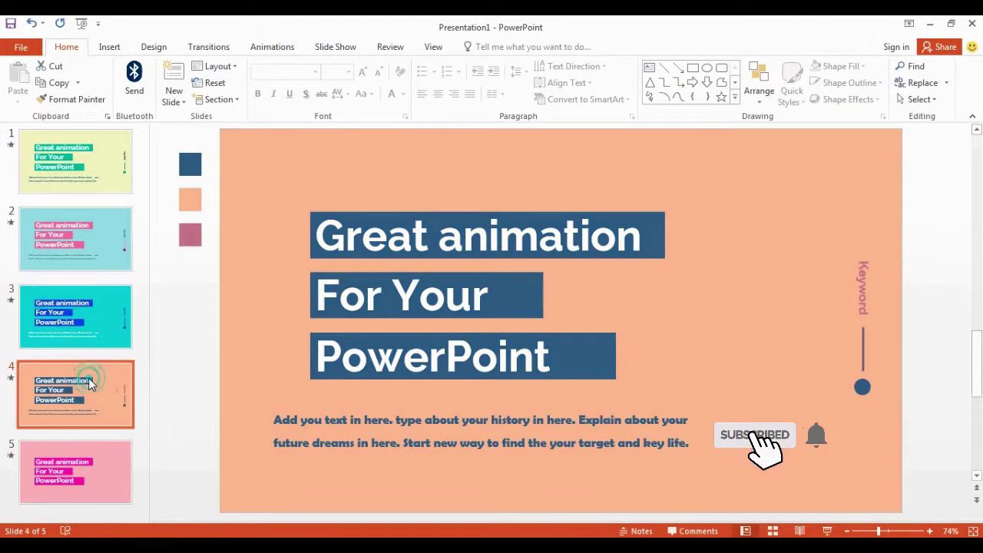
pyautogui.click(86, 461)
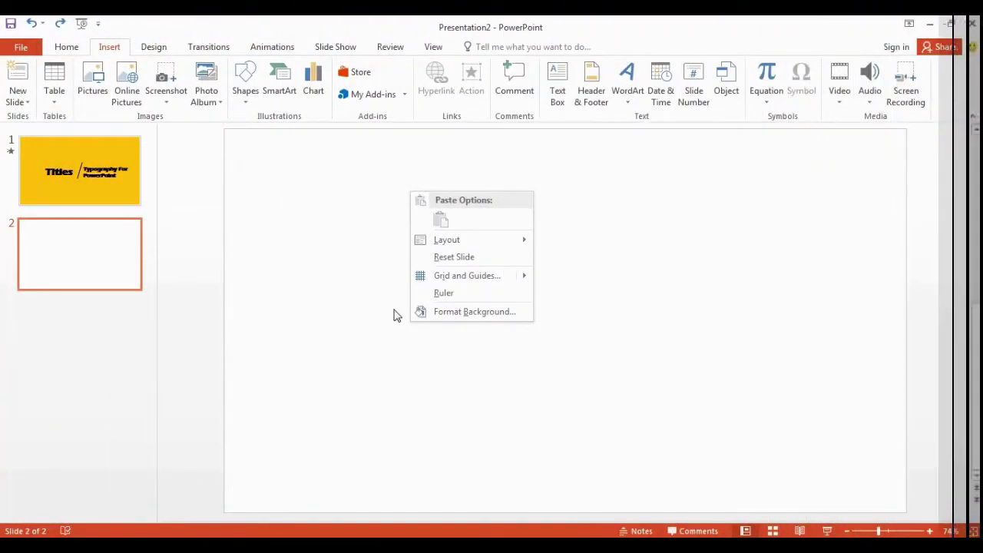
# - Fill slide 2's background with the recent yellow colour used on the Titles slide
pyautogui.click(429, 318)
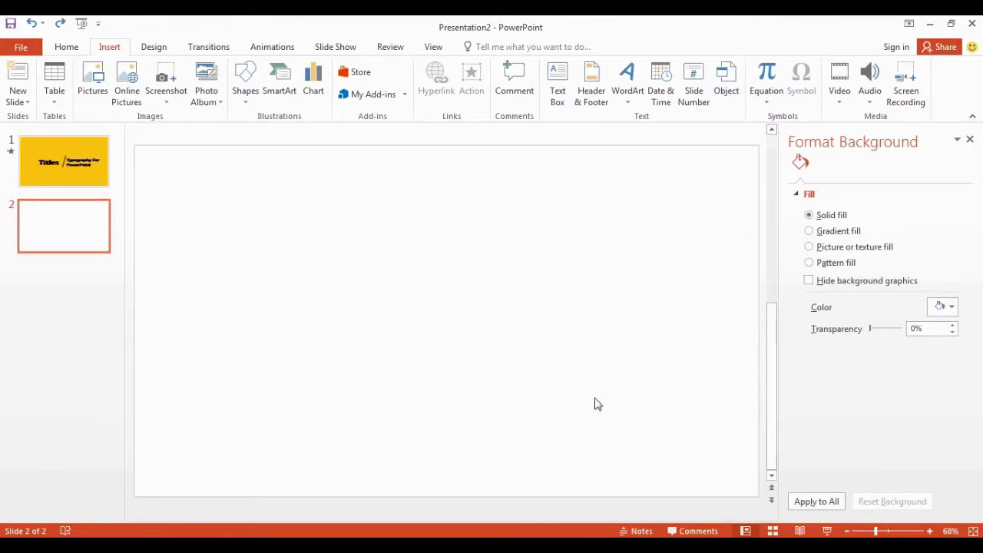
pyautogui.click(949, 308)
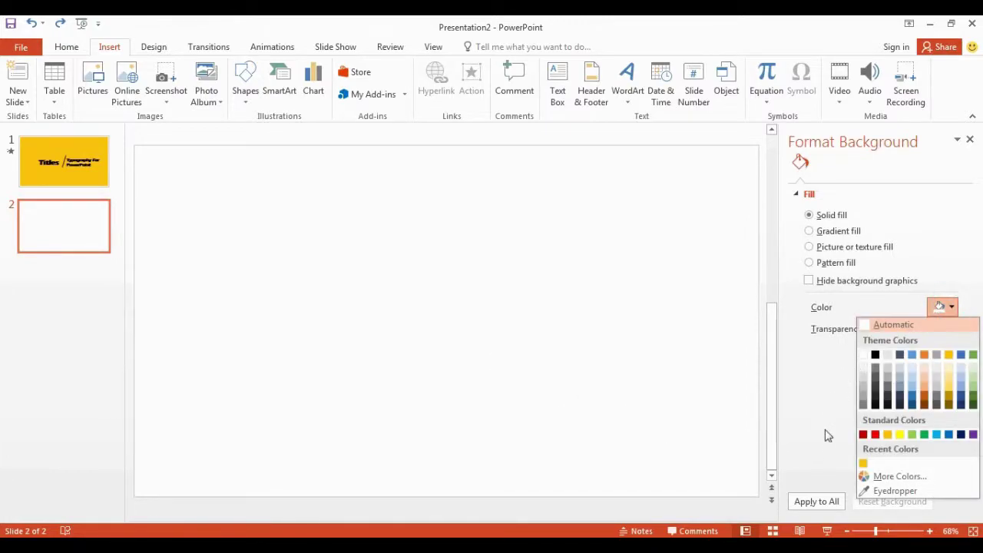
pyautogui.click(863, 463)
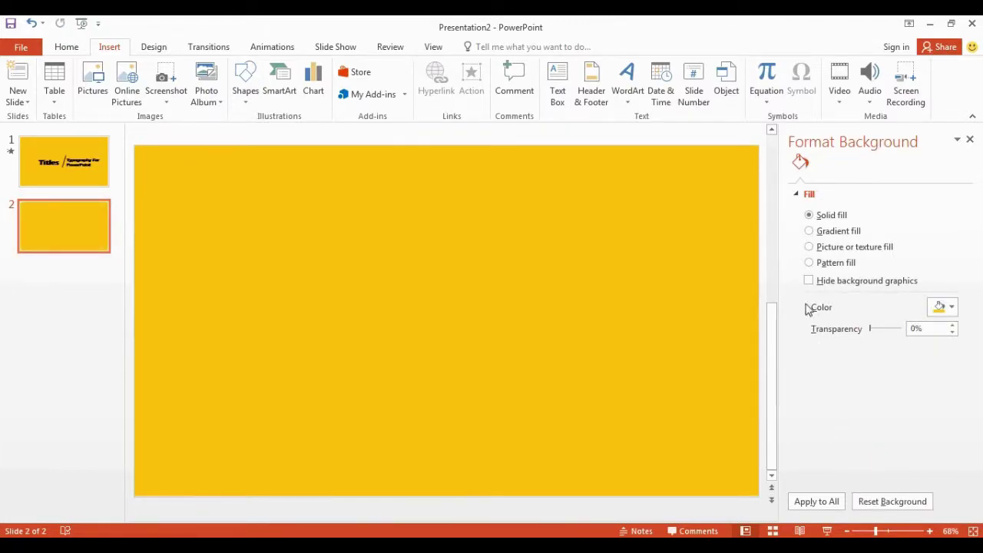
pyautogui.click(970, 139)
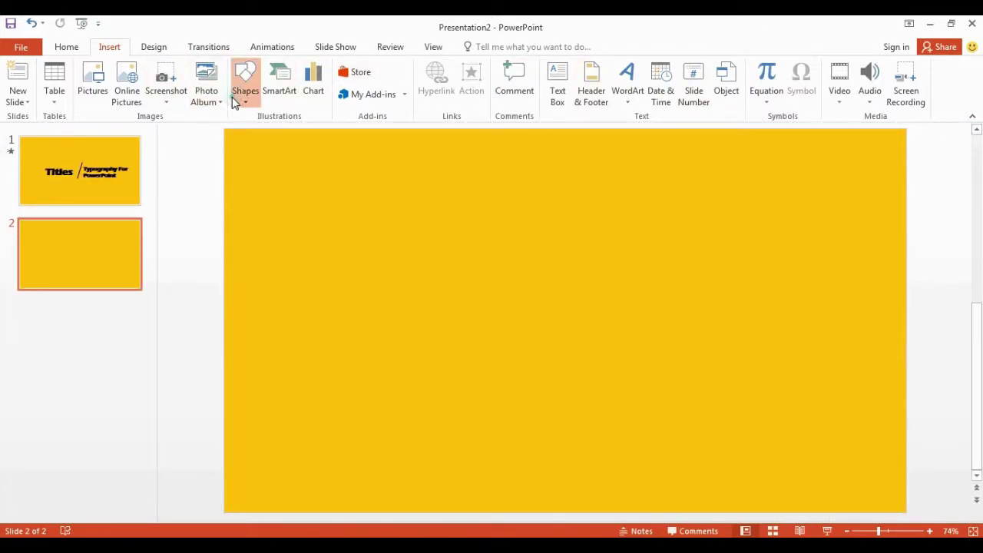
# - Draw an upper-left text box reading 'Titles' and format it Eras Bold ITC, 80 pt
pyautogui.click(235, 103)
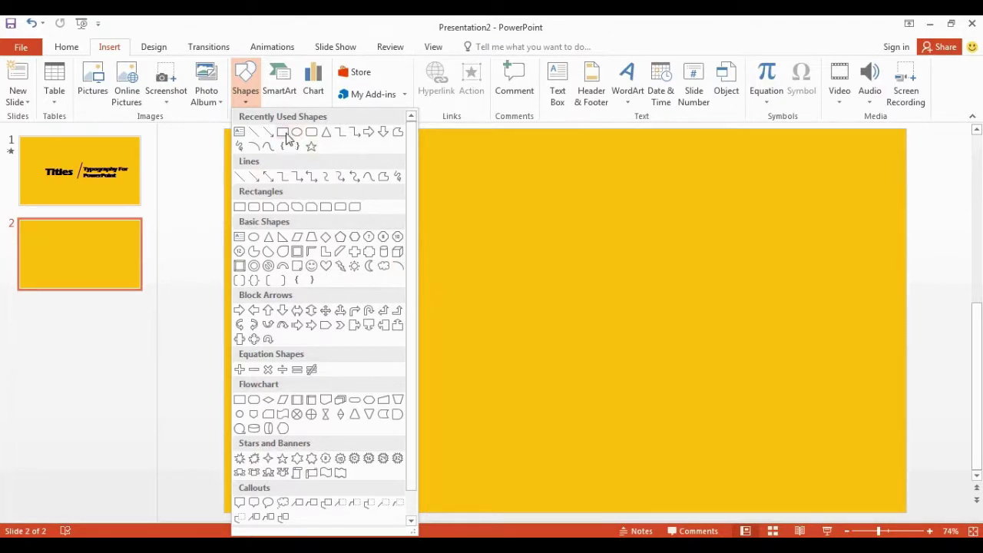
pyautogui.click(241, 135)
pyautogui.moveTo(311, 214)
pyautogui.mouseDown()
pyautogui.moveTo(327, 235)
pyautogui.moveTo(477, 292)
pyautogui.moveTo(503, 282)
pyautogui.mouseUp()
pyautogui.write('T')
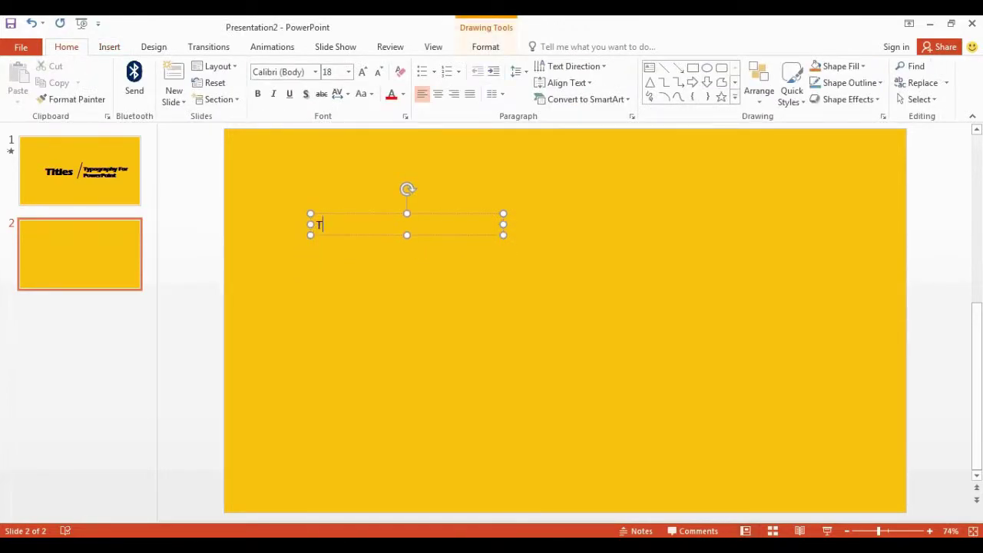
pyautogui.write('itles')
pyautogui.hotkey('ctrl', 'a')
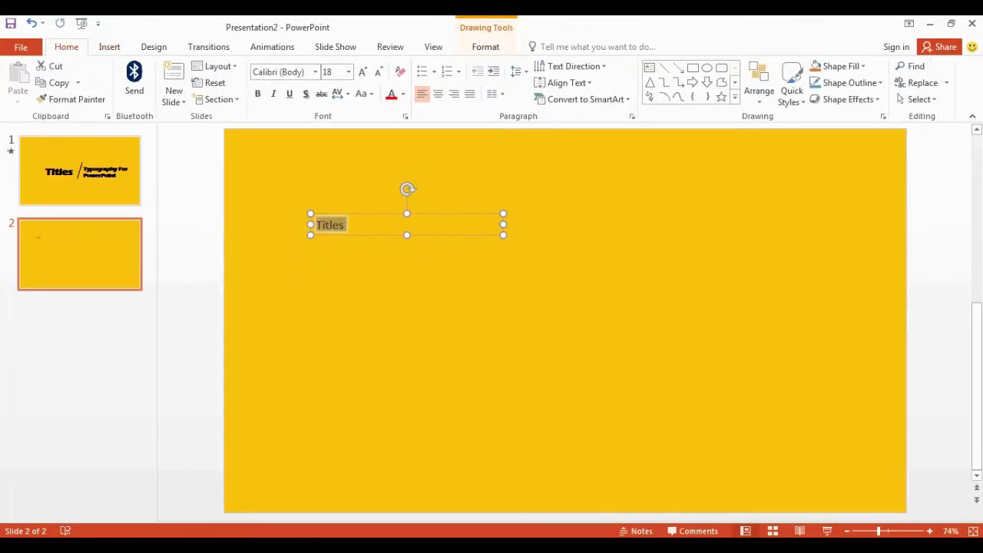
pyautogui.click(262, 75)
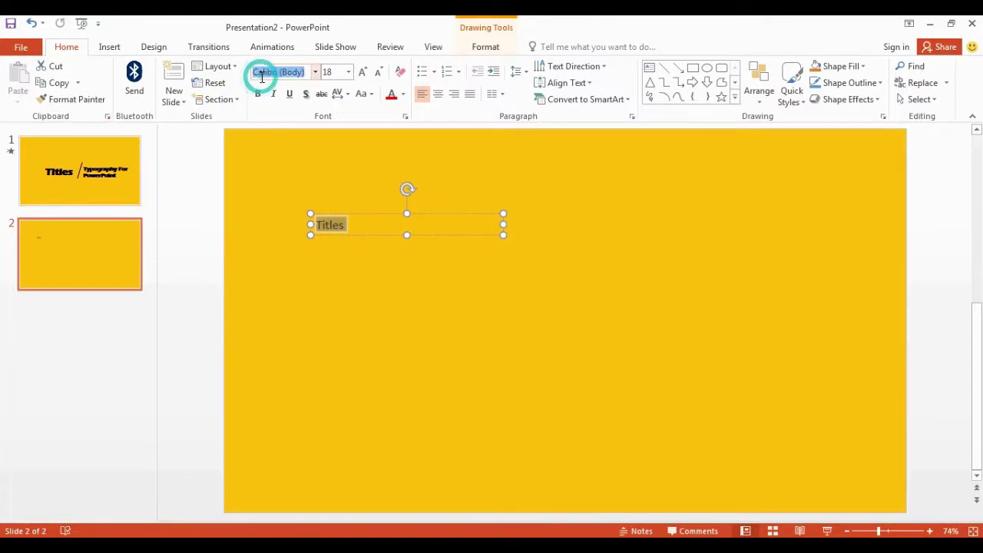
pyautogui.write('Eras Bold ITC')
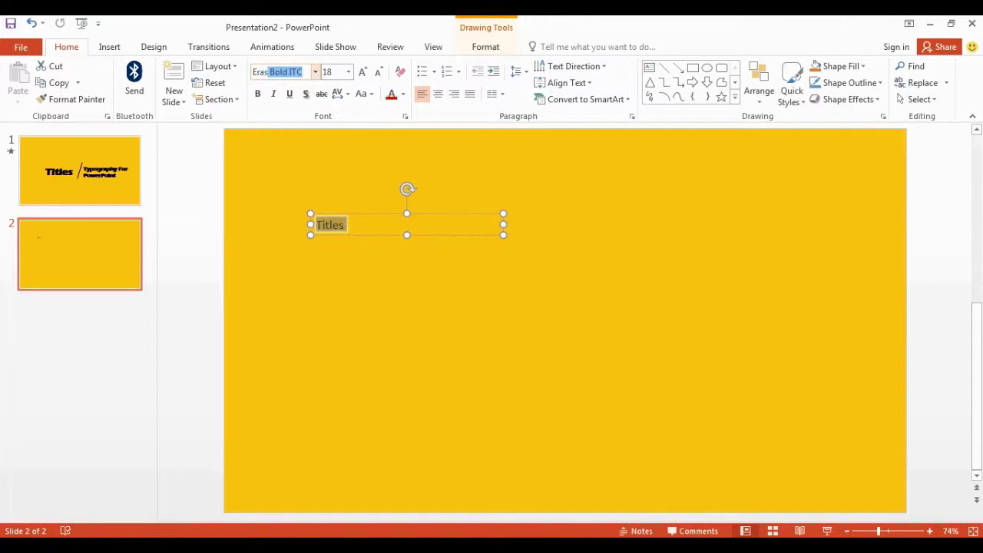
pyautogui.press('Return')
pyautogui.click(330, 73)
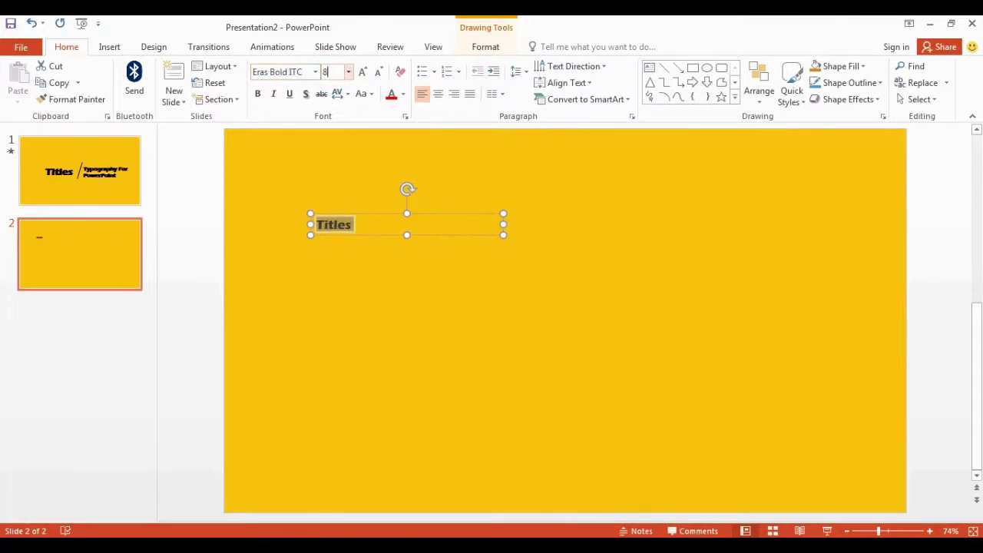
pyautogui.write('80')
pyautogui.press('Return')
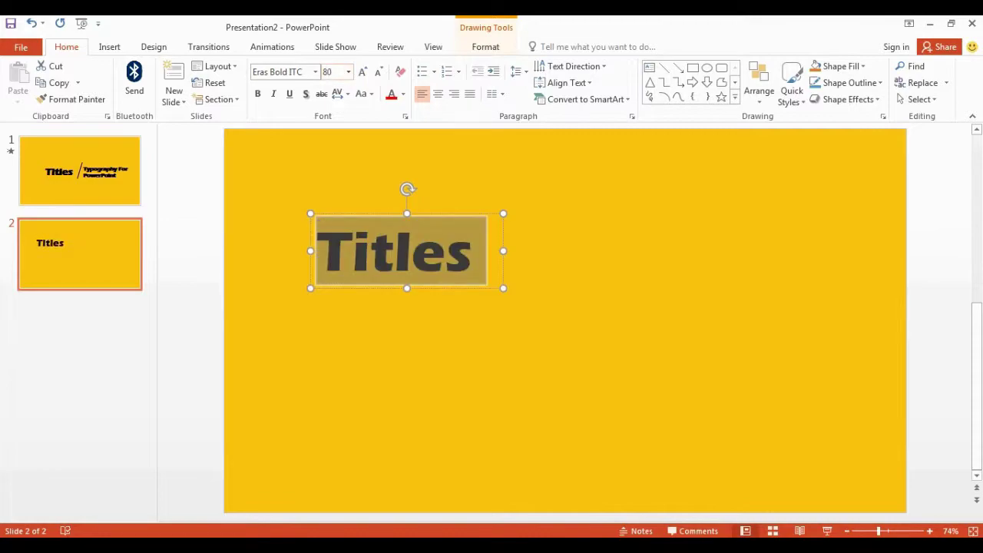
# - Move the Titles box lower and draw a slanted line just to its right
pyautogui.moveTo(384, 215); pyautogui.dragTo(374, 278)
pyautogui.click(664, 69)
pyautogui.moveTo(512, 265); pyautogui.dragTo(513, 355)
pyautogui.moveTo(512, 266); pyautogui.dragTo(539, 272)
pyautogui.moveTo(526, 310); pyautogui.dragTo(499, 309)
# - Make the slanted line about 4½ pt thick and colour it black
pyautogui.rightClick(500, 308)
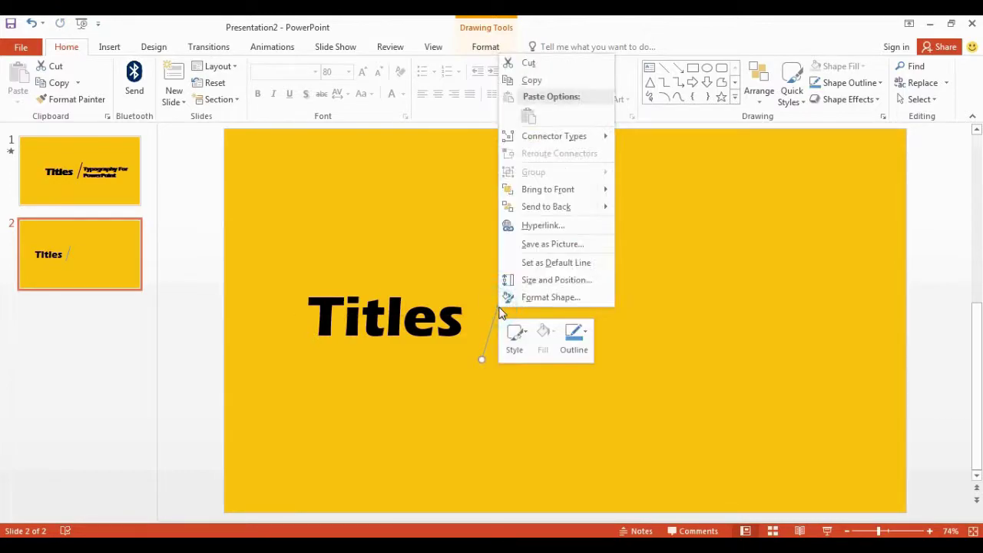
pyautogui.click(572, 338)
pyautogui.click(581, 294)
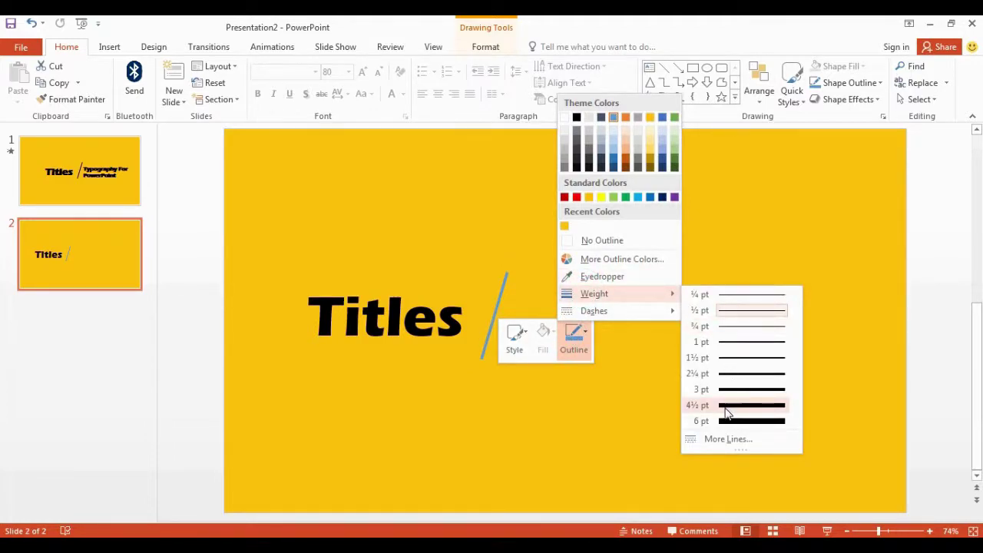
pyautogui.click(726, 407)
pyautogui.click(572, 338)
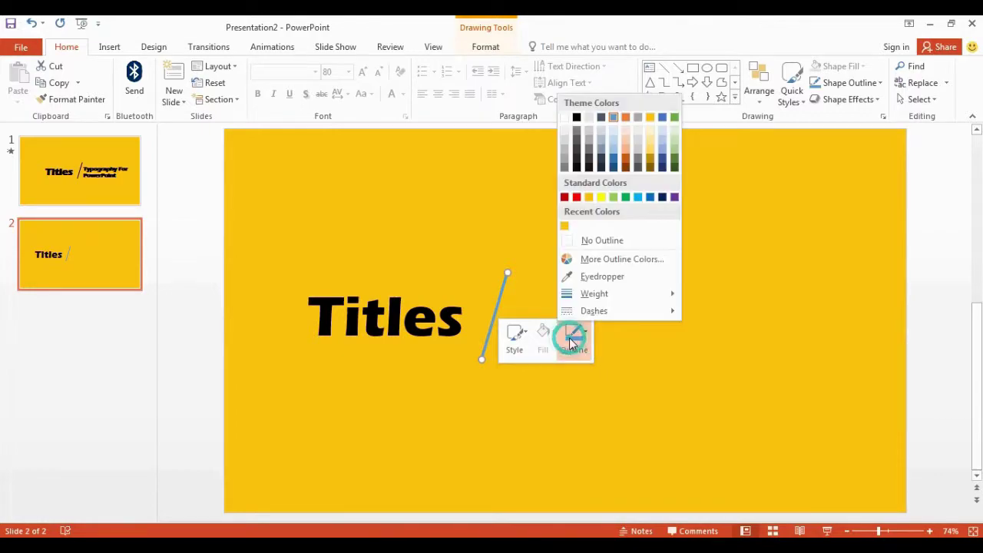
pyautogui.click(577, 117)
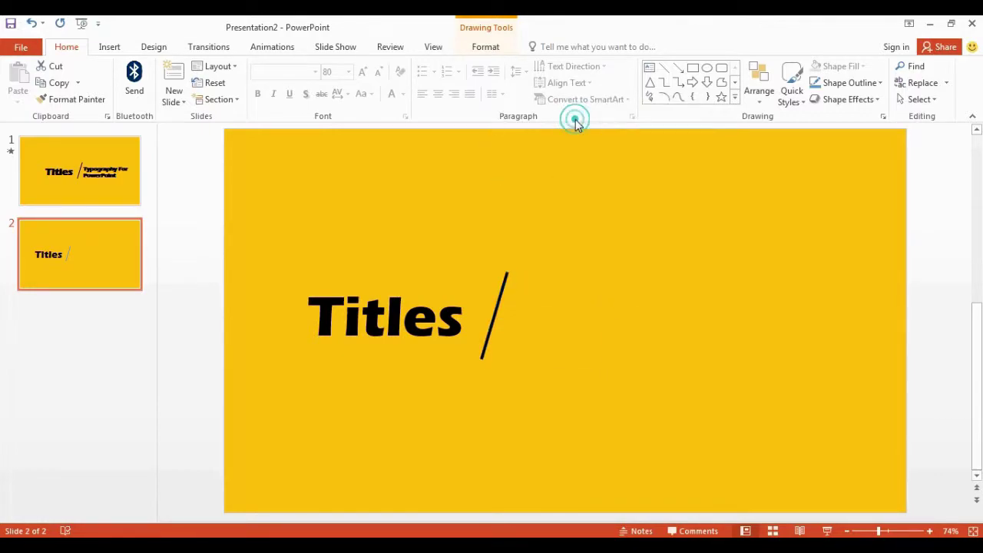
pyautogui.click(559, 278)
# - Add a text box right of the line reading 'Typography for PowerPoint'
pyautogui.click(649, 71)
pyautogui.moveTo(522, 287)
pyautogui.mouseDown()
pyautogui.moveTo(551, 323)
pyautogui.moveTo(773, 358)
pyautogui.moveTo(809, 352)
pyautogui.mouseUp()
pyautogui.write('Typography')
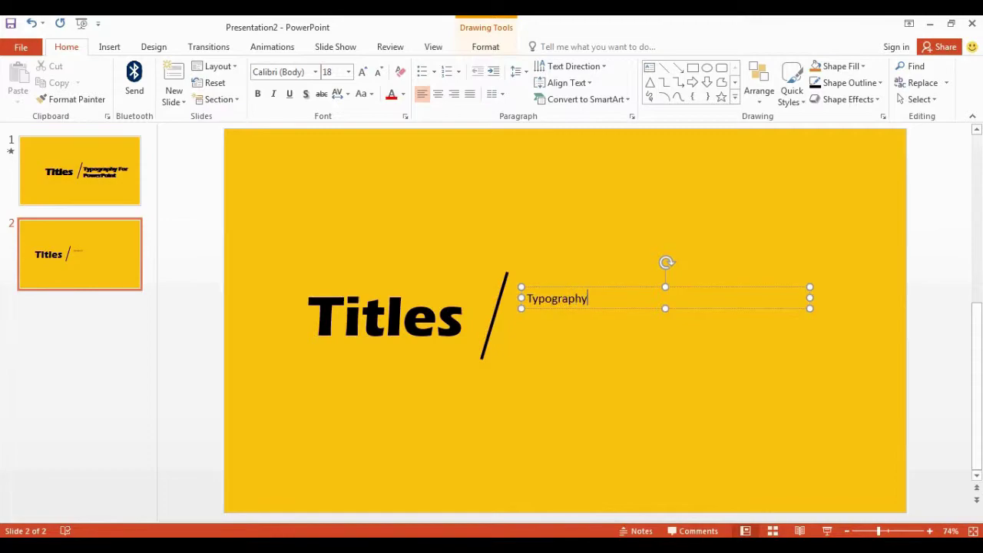
pyautogui.write('for PowerPoint')
# - Format the Typography text as 44-pt Eras Bold ITC and nudge its box slightly up
pyautogui.hotkey('ctrl', 'a')
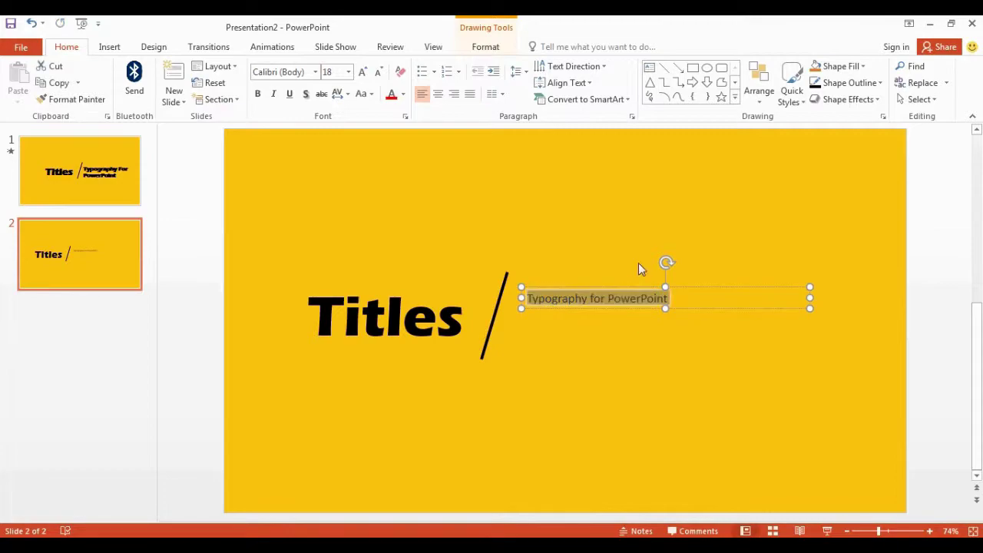
pyautogui.click(315, 72)
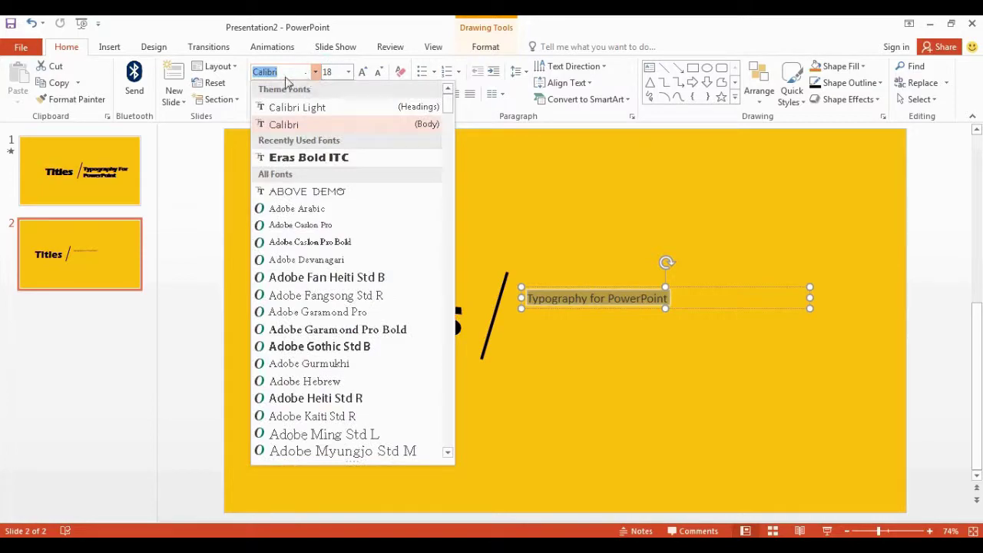
pyautogui.click(280, 155)
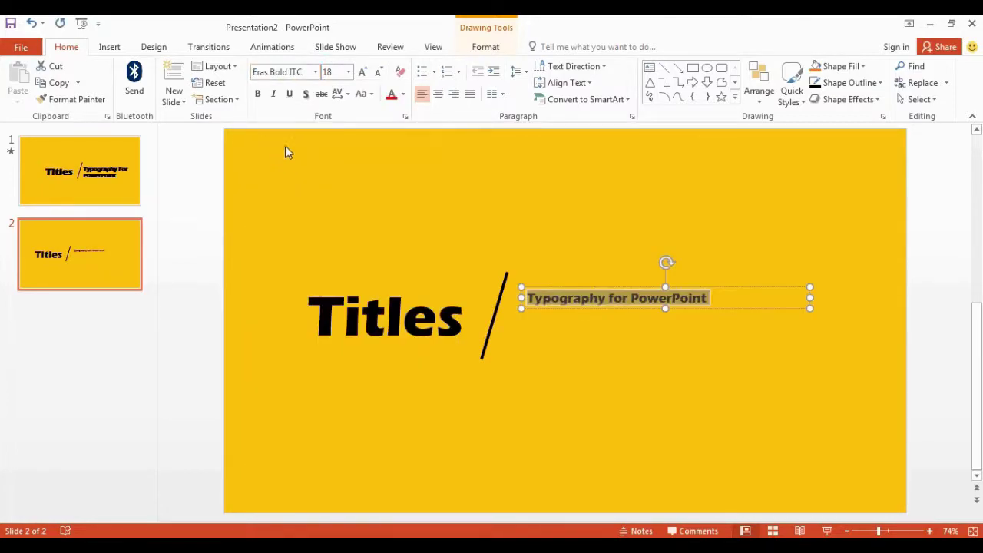
pyautogui.click(348, 71)
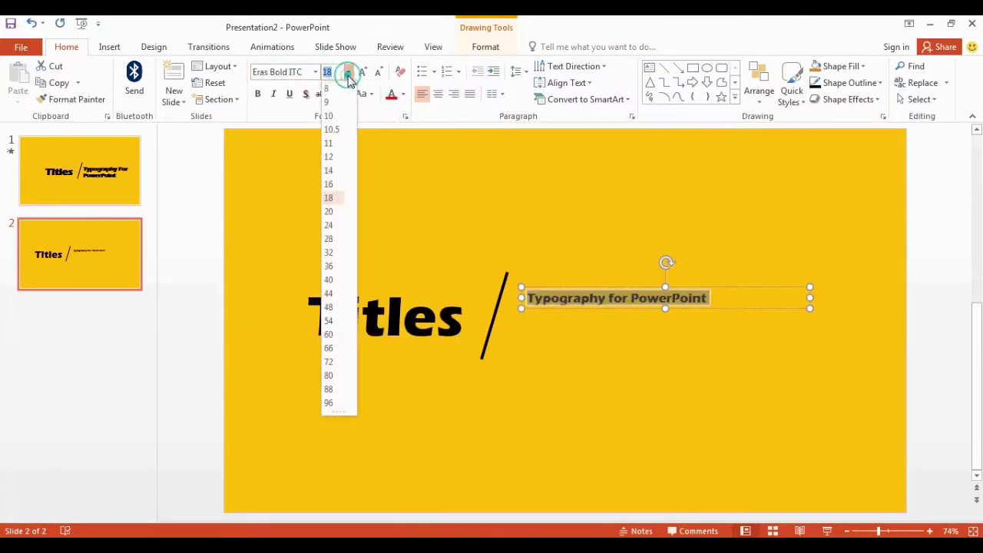
pyautogui.click(326, 293)
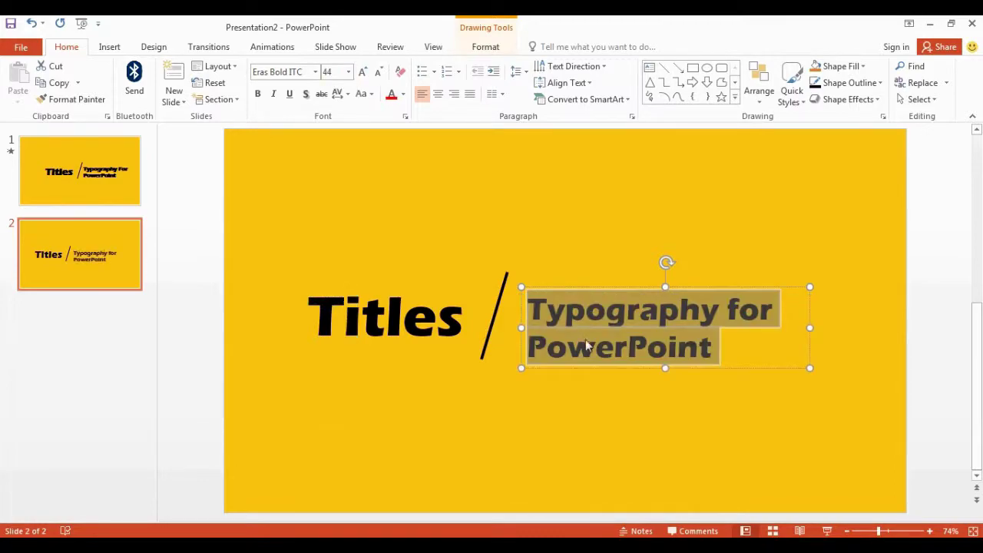
pyautogui.moveTo(608, 286); pyautogui.dragTo(607, 281)
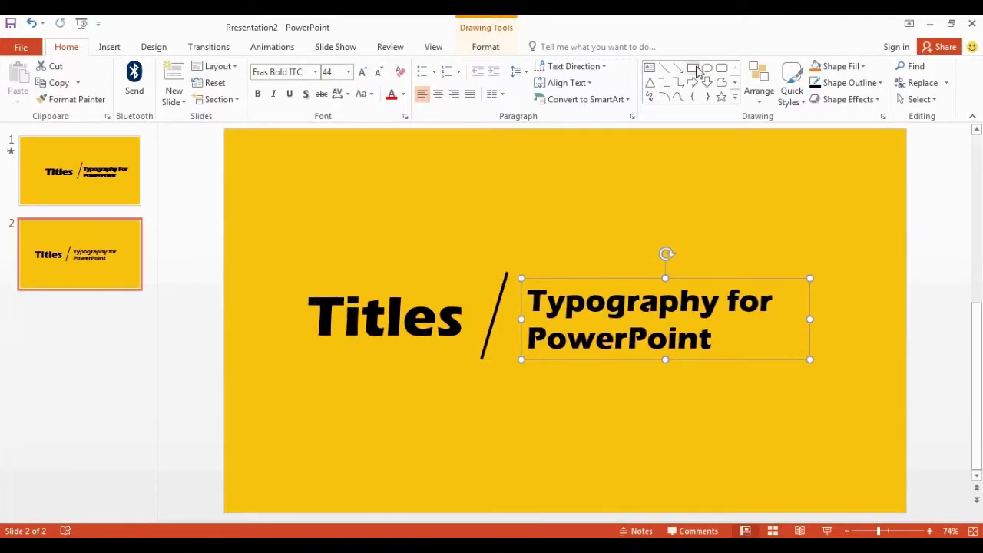
# - Draw a rectangle over Titles, widen it to reach the slash, and remove its outline
pyautogui.click(693, 67)
pyautogui.moveTo(223, 253); pyautogui.dragTo(482, 359)
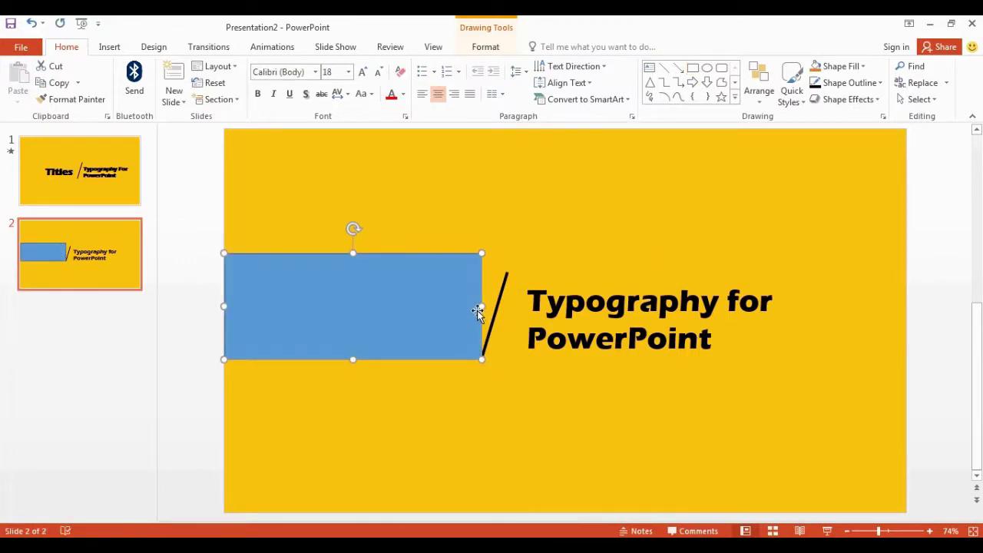
pyautogui.moveTo(353, 255); pyautogui.dragTo(351, 271)
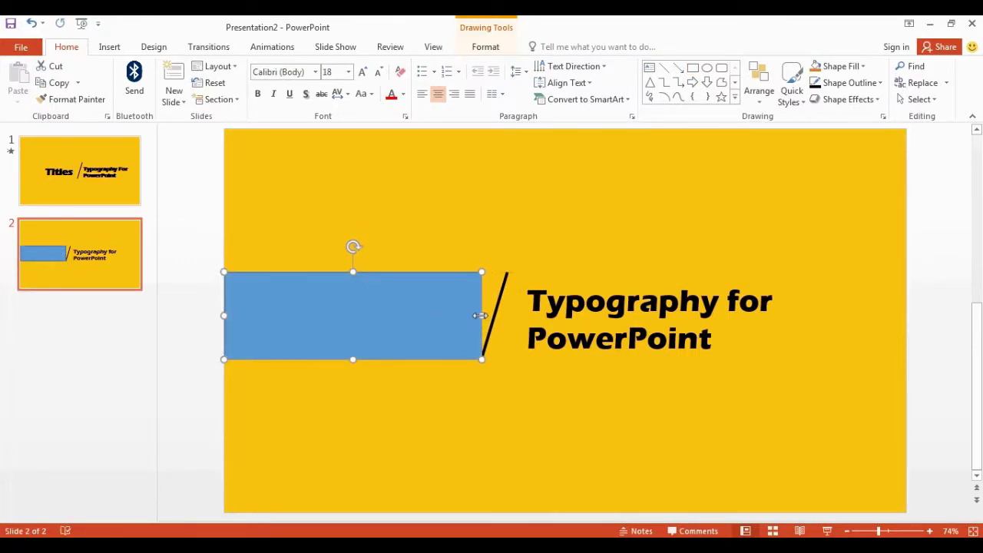
pyautogui.moveTo(479, 315); pyautogui.dragTo(508, 315)
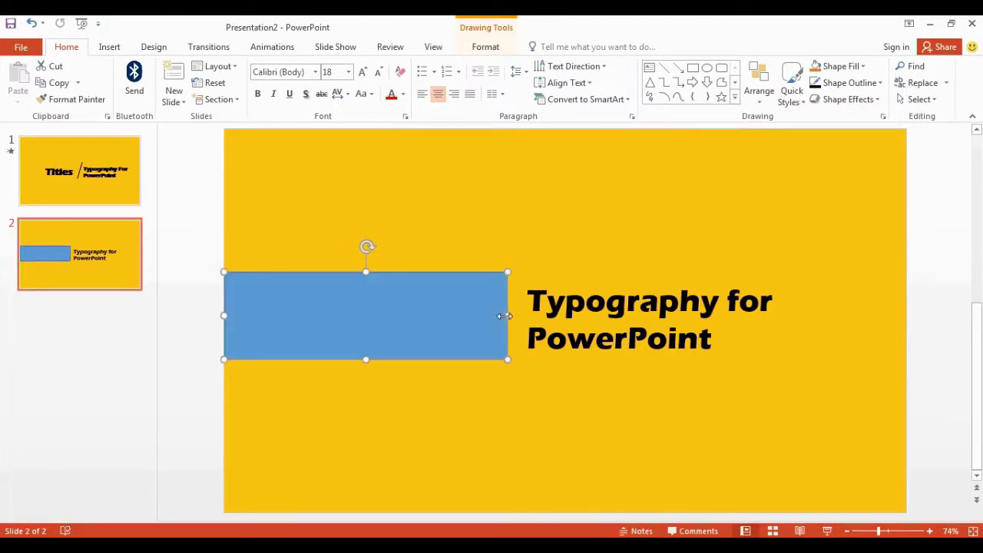
pyautogui.rightClick(427, 298)
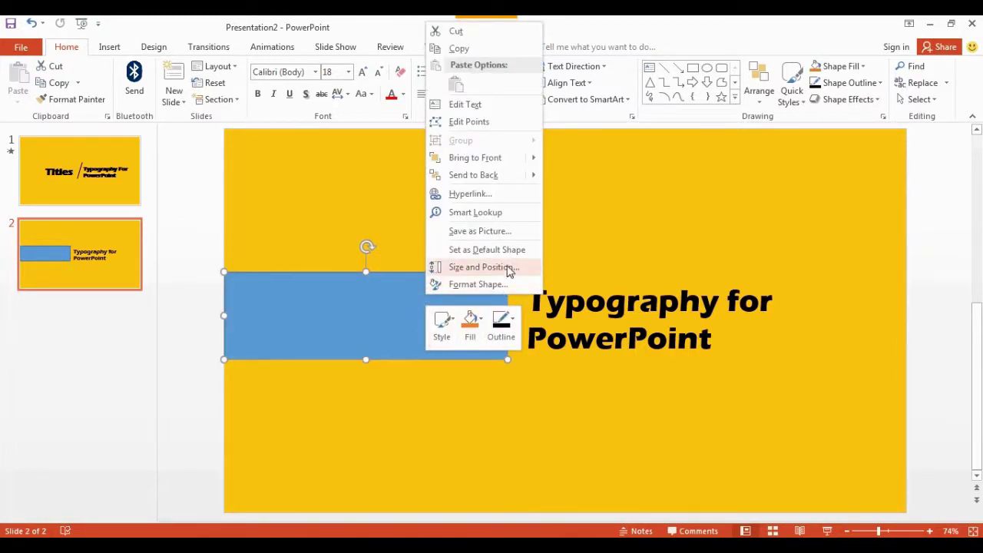
pyautogui.click(500, 326)
pyautogui.click(500, 228)
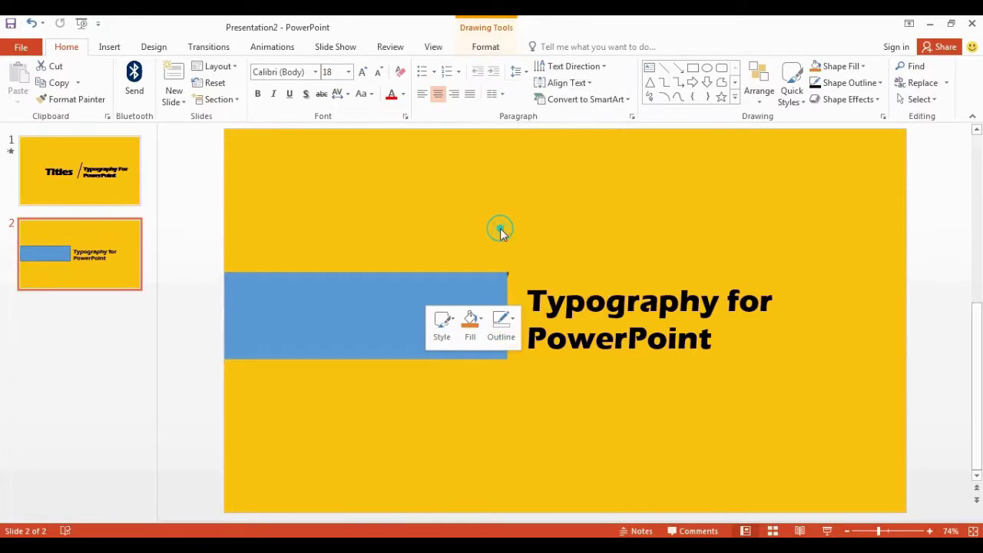
# - Slant the rectangle's right edge along the slash with Edit Points and fill it background yellow
pyautogui.rightClick(492, 324)
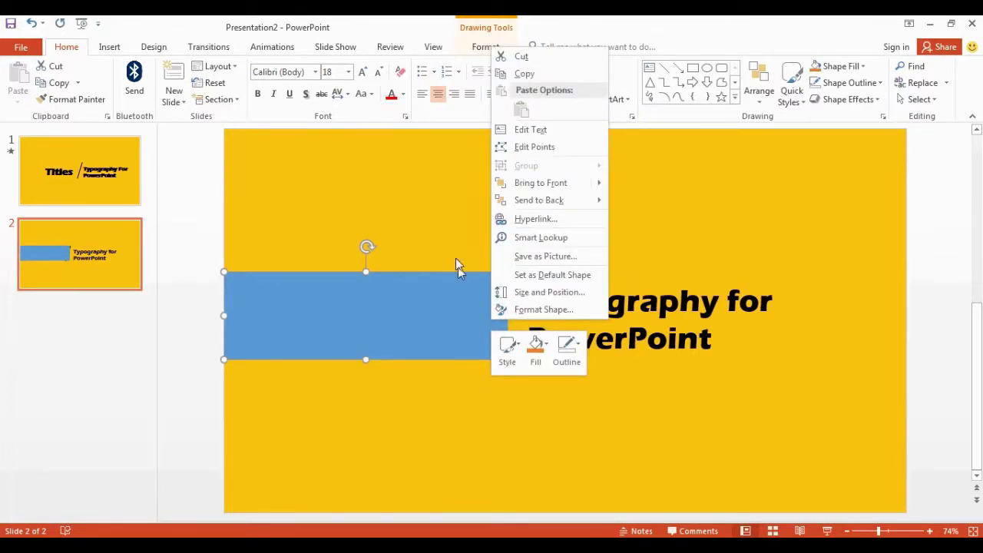
pyautogui.click(520, 148)
pyautogui.moveTo(507, 358); pyautogui.dragTo(476, 357)
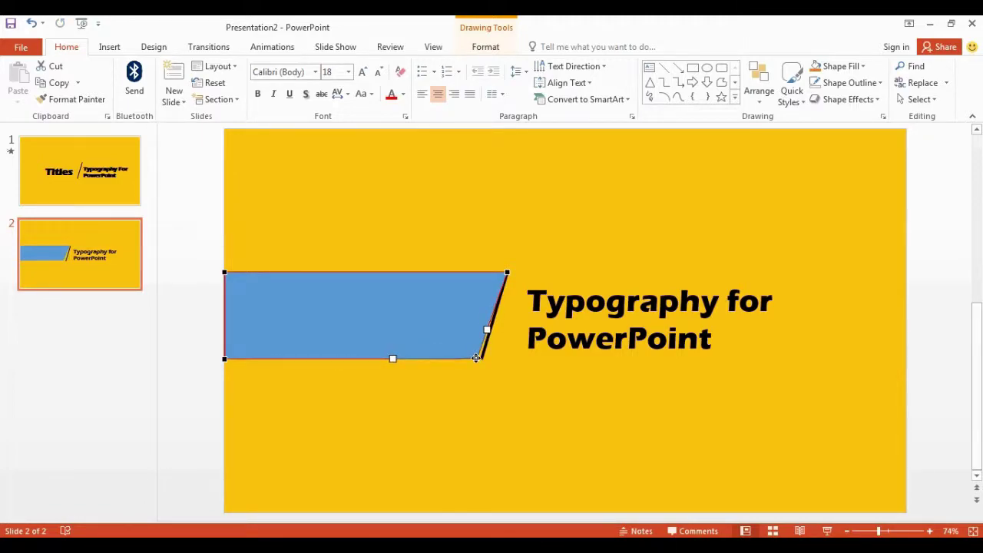
pyautogui.click(433, 313)
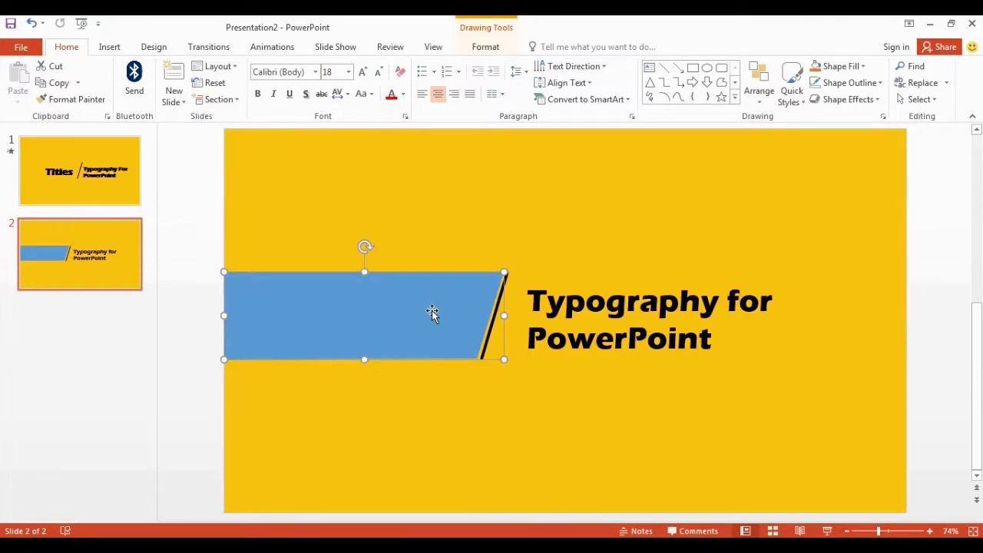
pyautogui.rightClick(433, 312)
pyautogui.click(475, 338)
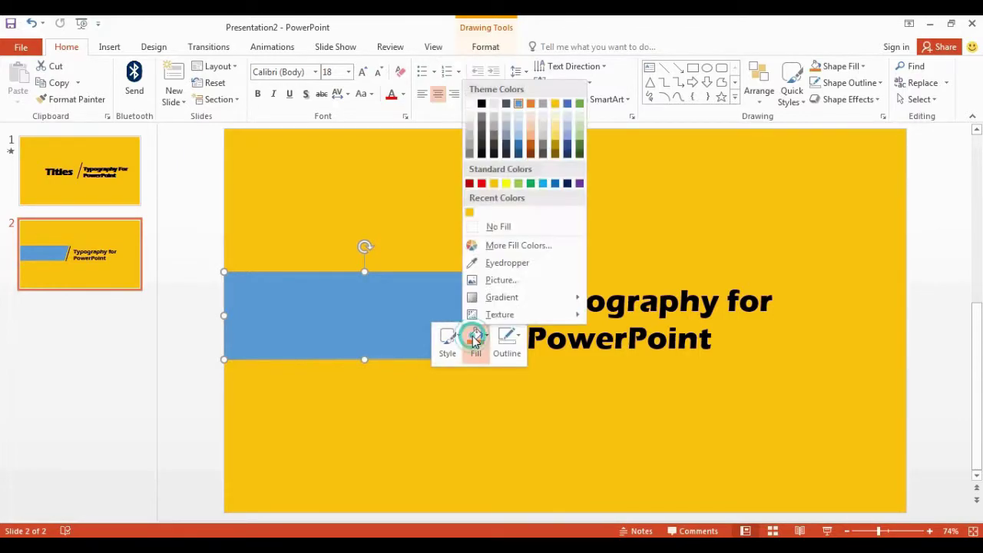
pyautogui.click(469, 212)
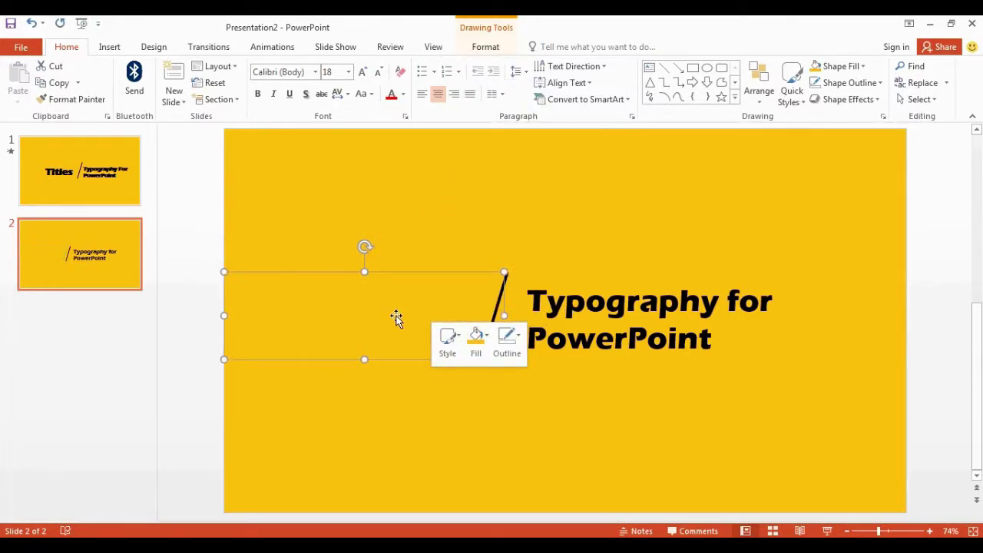
# - Send the yellow mask behind Titles and select the Typography text box
pyautogui.rightClick(396, 321)
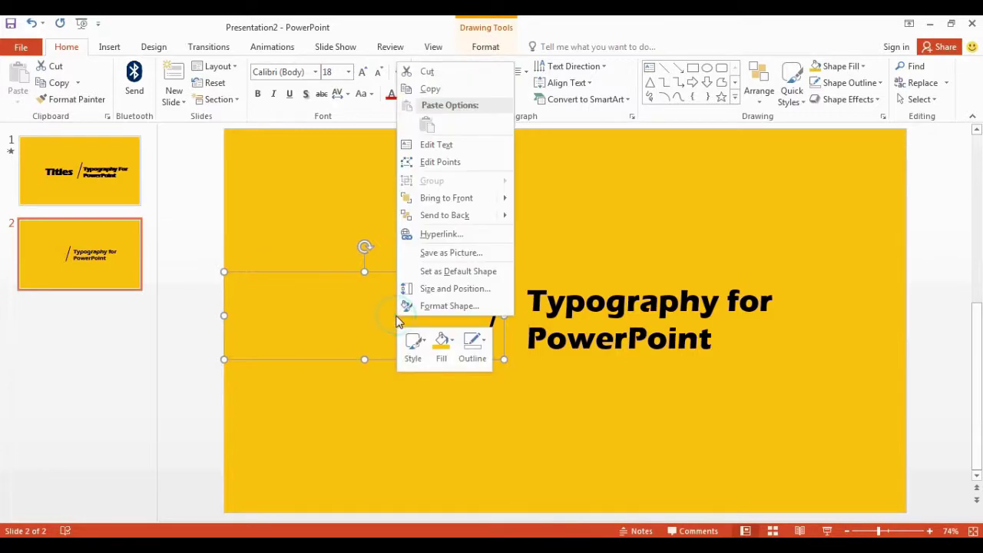
pyautogui.click(416, 217)
pyautogui.click(599, 278)
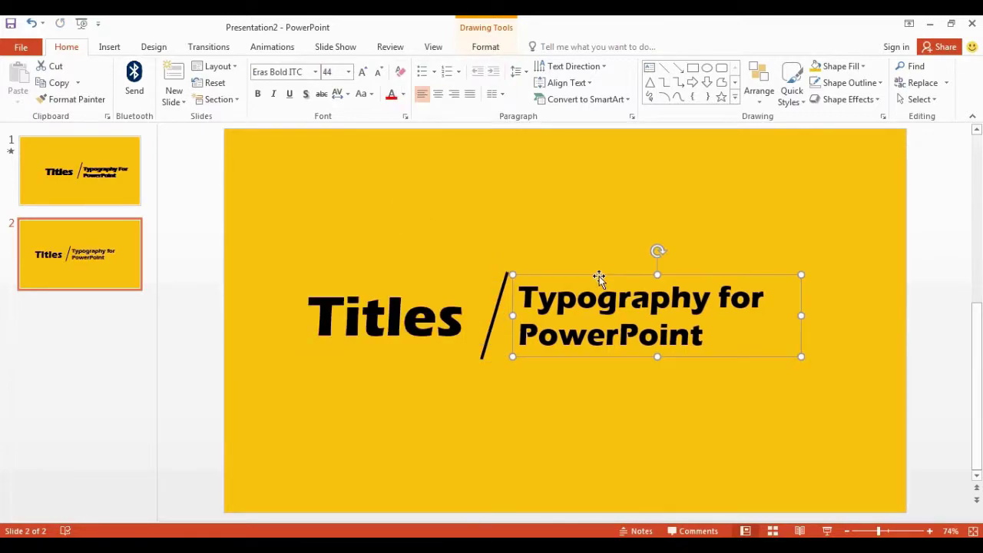
pyautogui.rightClick(602, 275)
# - Send the Typography box to back and draw a borderless yellow rectangle below Titles
pyautogui.click(628, 421)
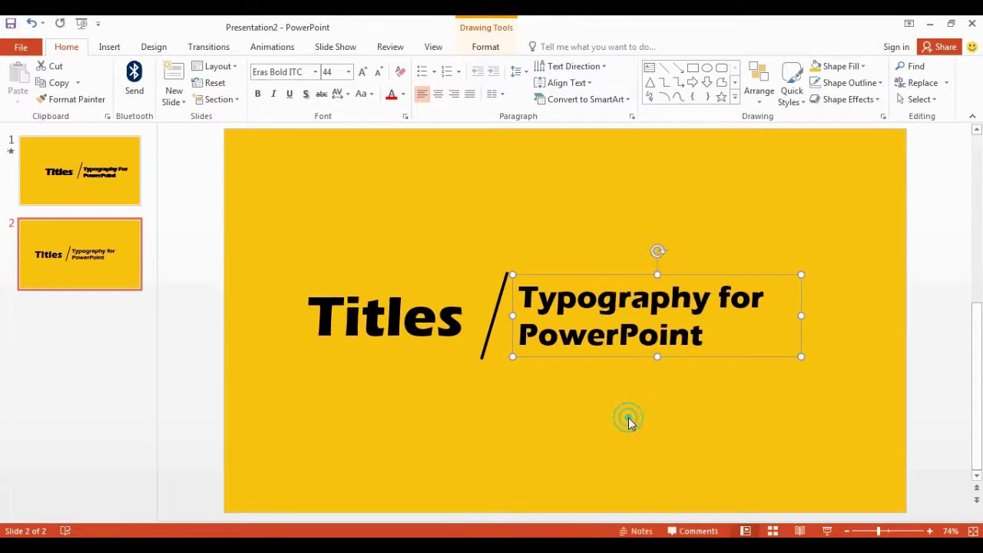
pyautogui.click(692, 69)
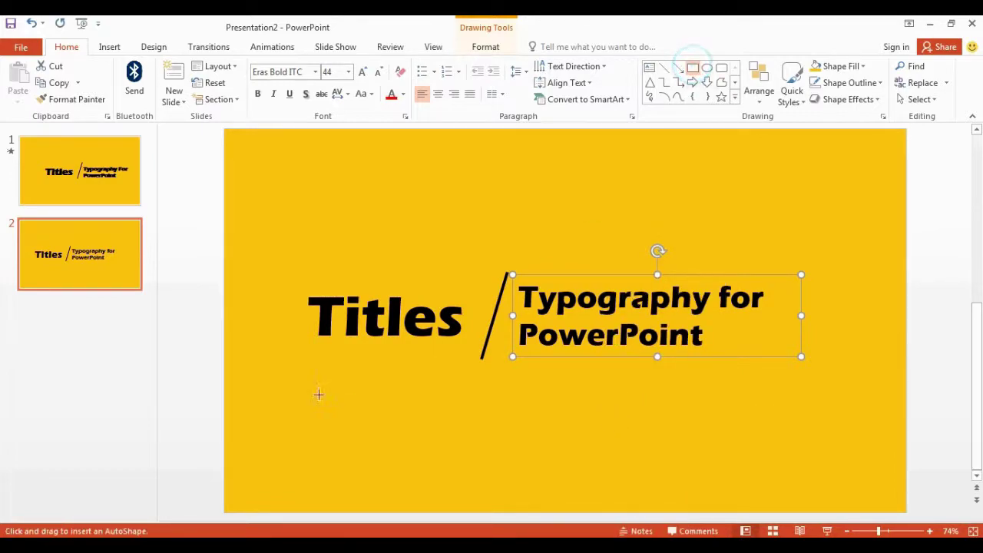
pyautogui.moveTo(230, 334); pyautogui.dragTo(472, 422)
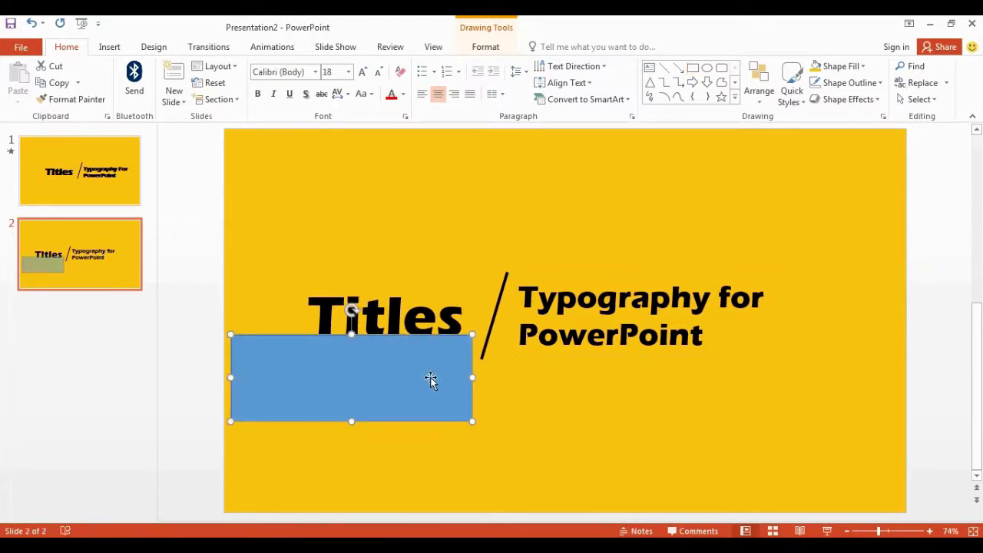
pyautogui.rightClick(386, 386)
pyautogui.click(460, 415)
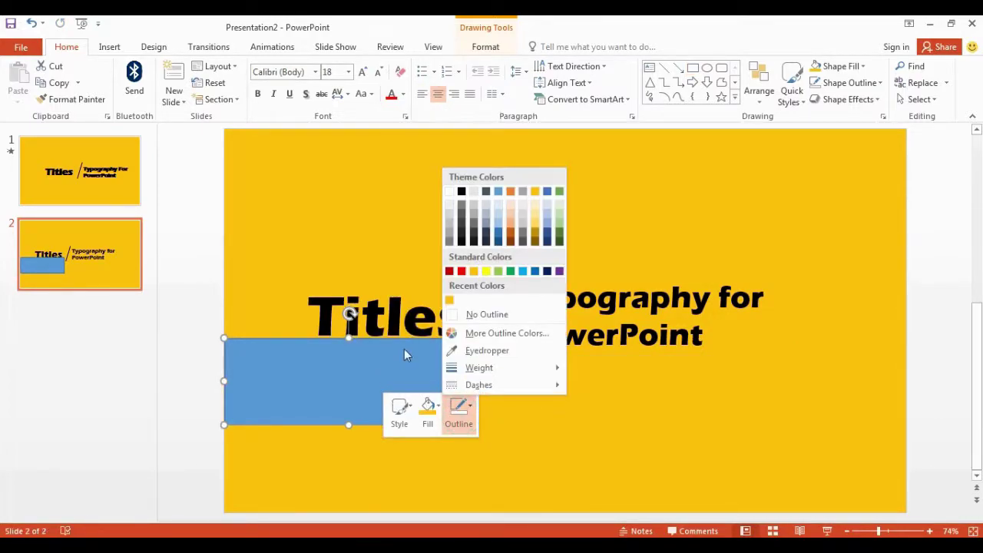
pyautogui.click(457, 314)
pyautogui.click(431, 405)
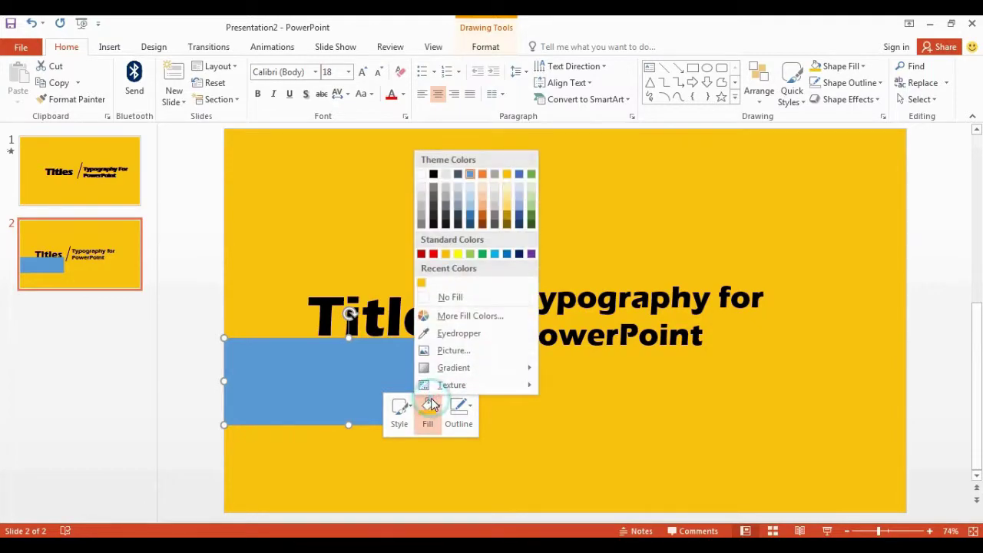
pyautogui.click(422, 284)
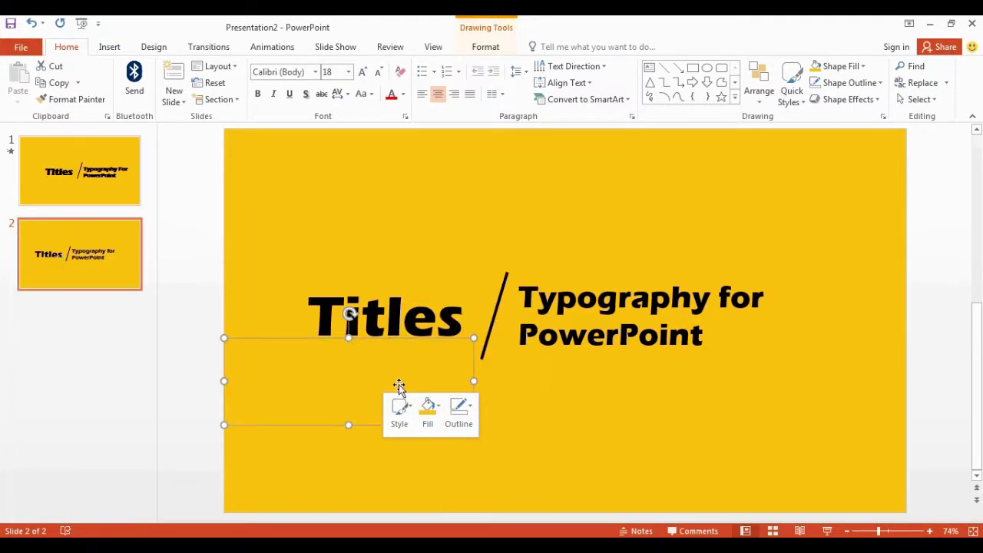
# - Bring the yellow rectangle to the front and select the Titles box
pyautogui.rightClick(373, 393)
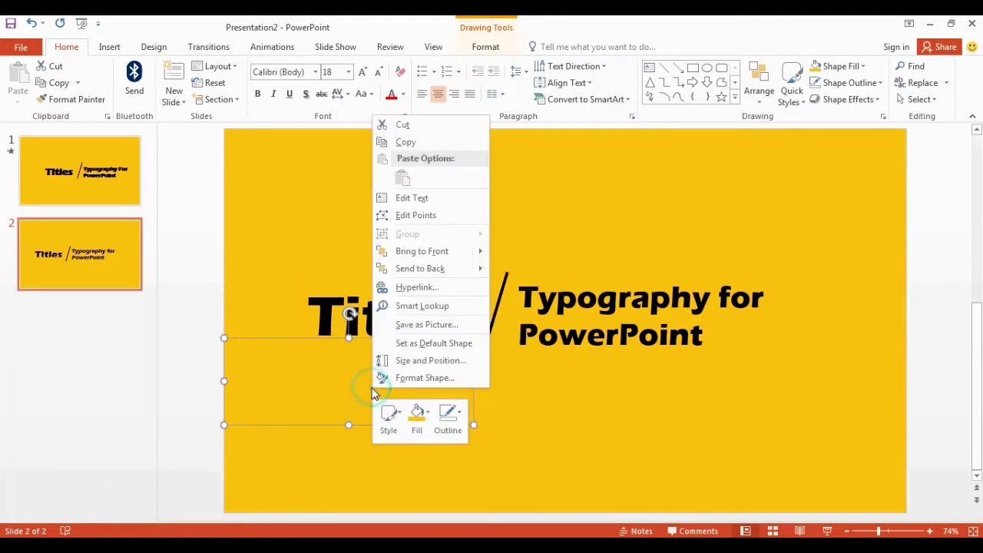
pyautogui.click(422, 251)
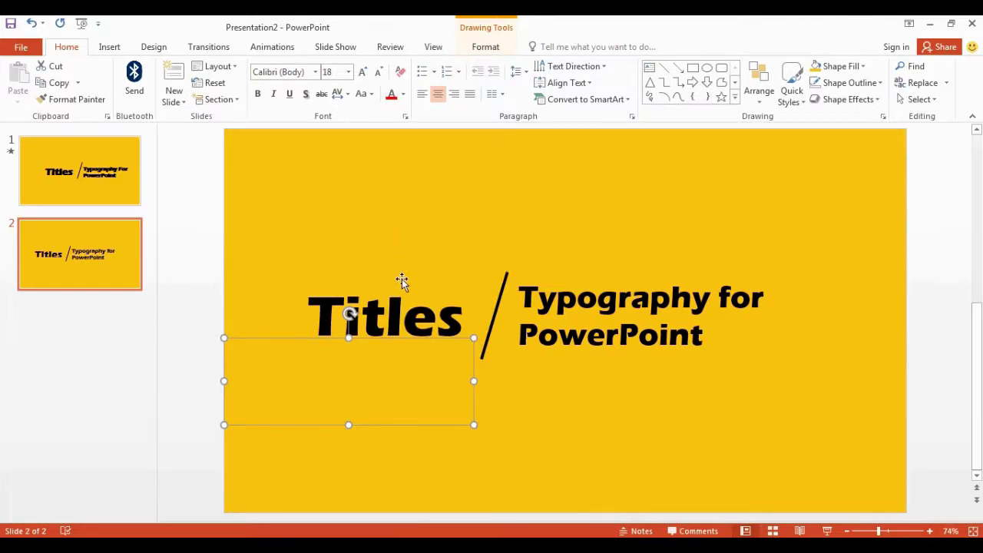
pyautogui.click(344, 311)
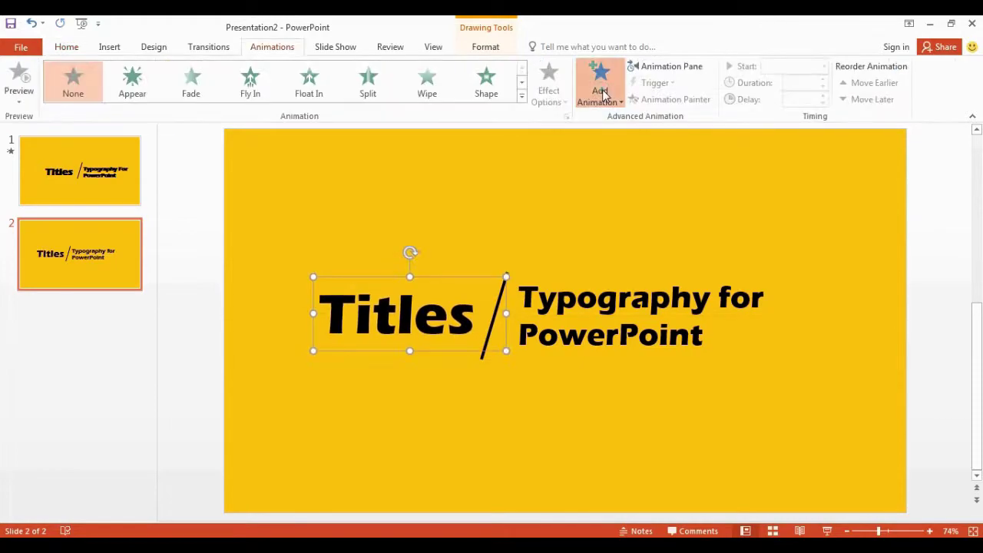
# - Apply the Float In entrance effect to Titles from More Entrance Effects
pyautogui.click(601, 84)
pyautogui.click(596, 450)
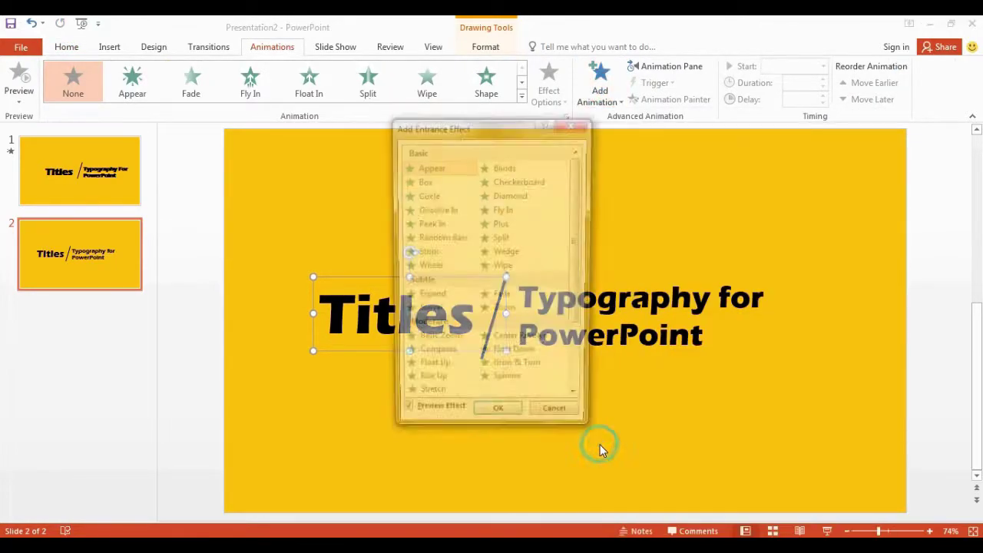
pyautogui.click(431, 374)
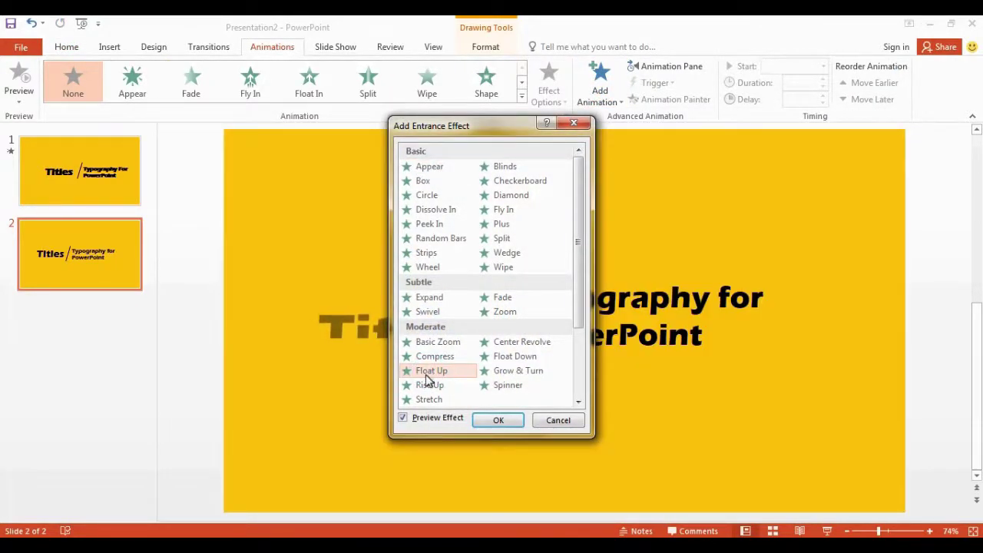
pyautogui.click(495, 421)
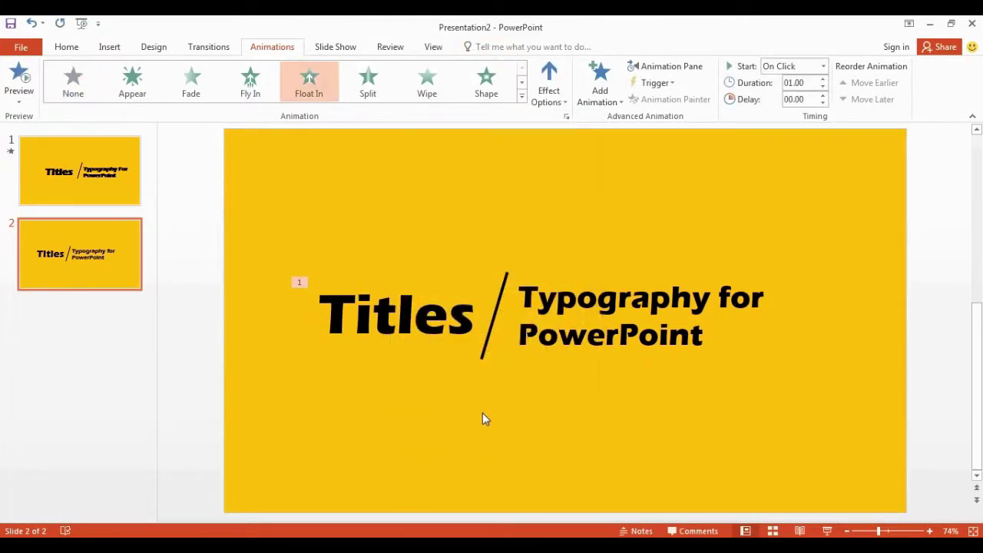